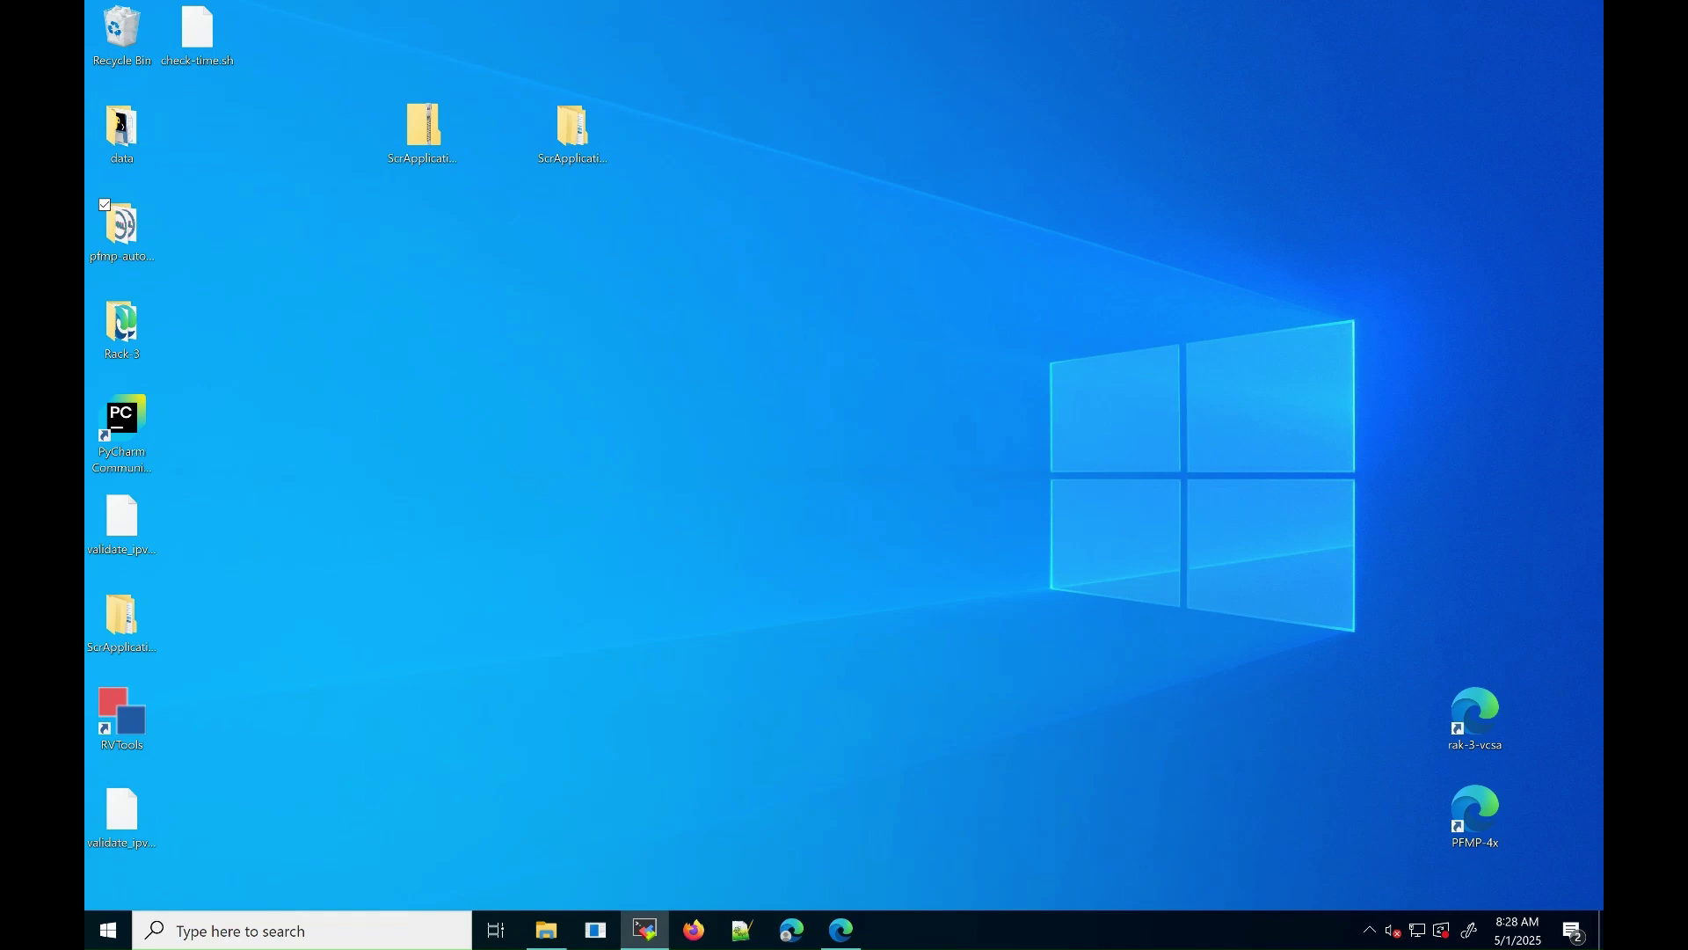
Run scrApplication.bat from the ScrApplication-4.6 folder to start PowerFlex SCR 4.6
{"action": "left_click", "coordinate": [429, 121]}
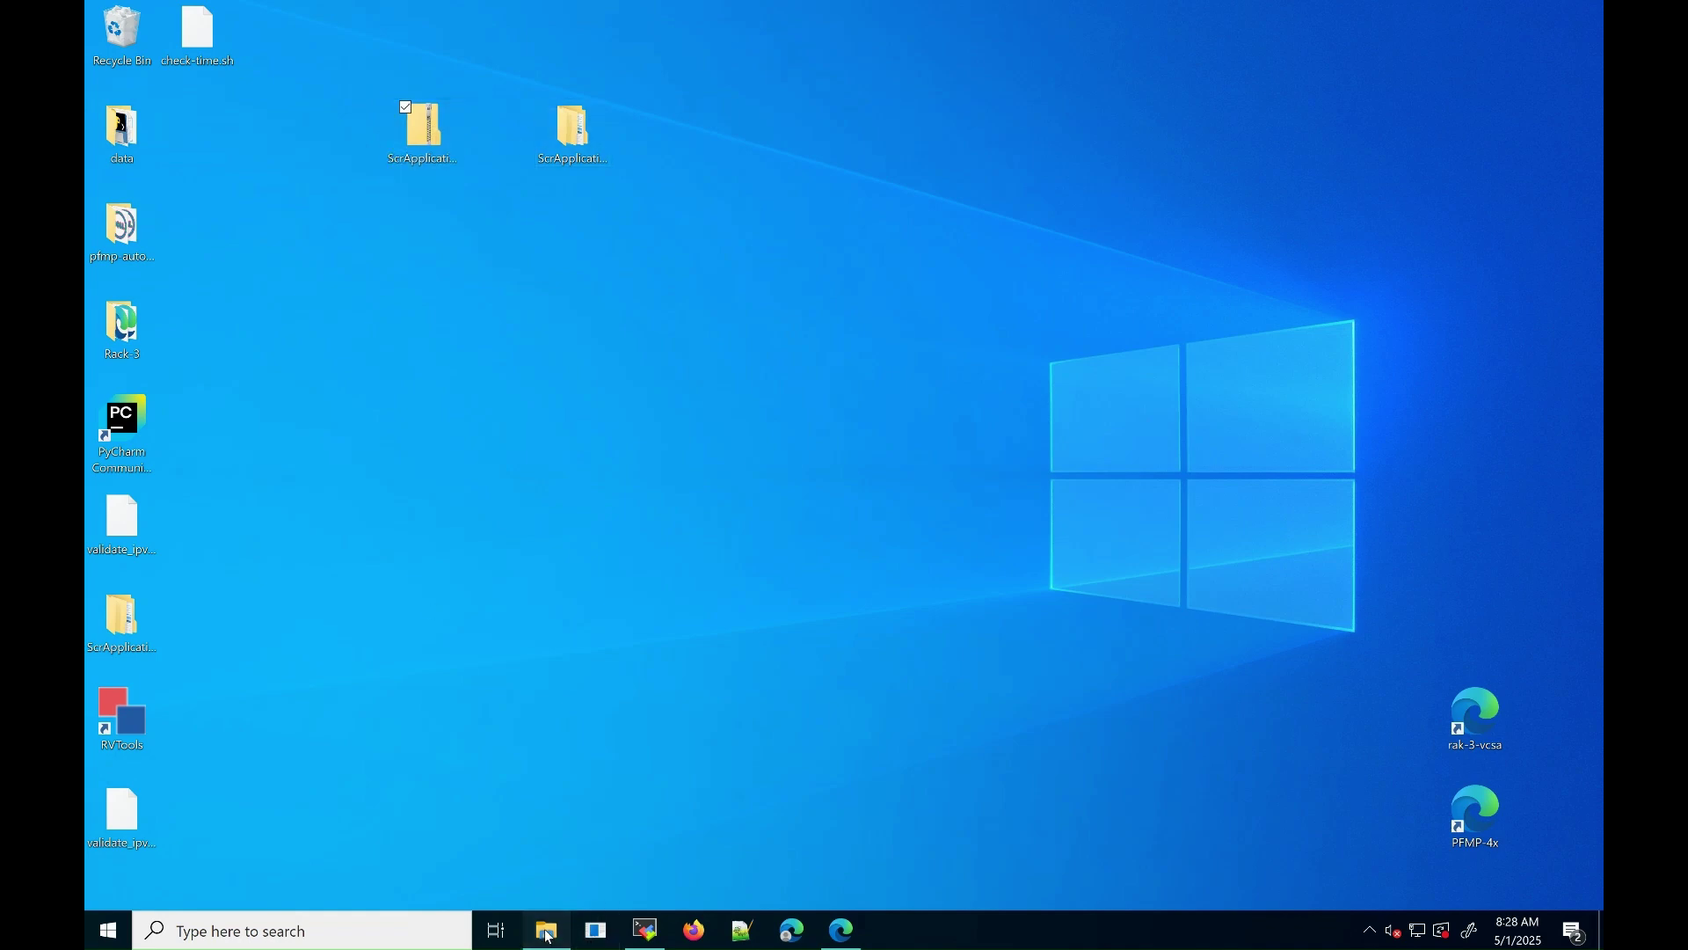
{"action": "left_click", "coordinate": [545, 931]}
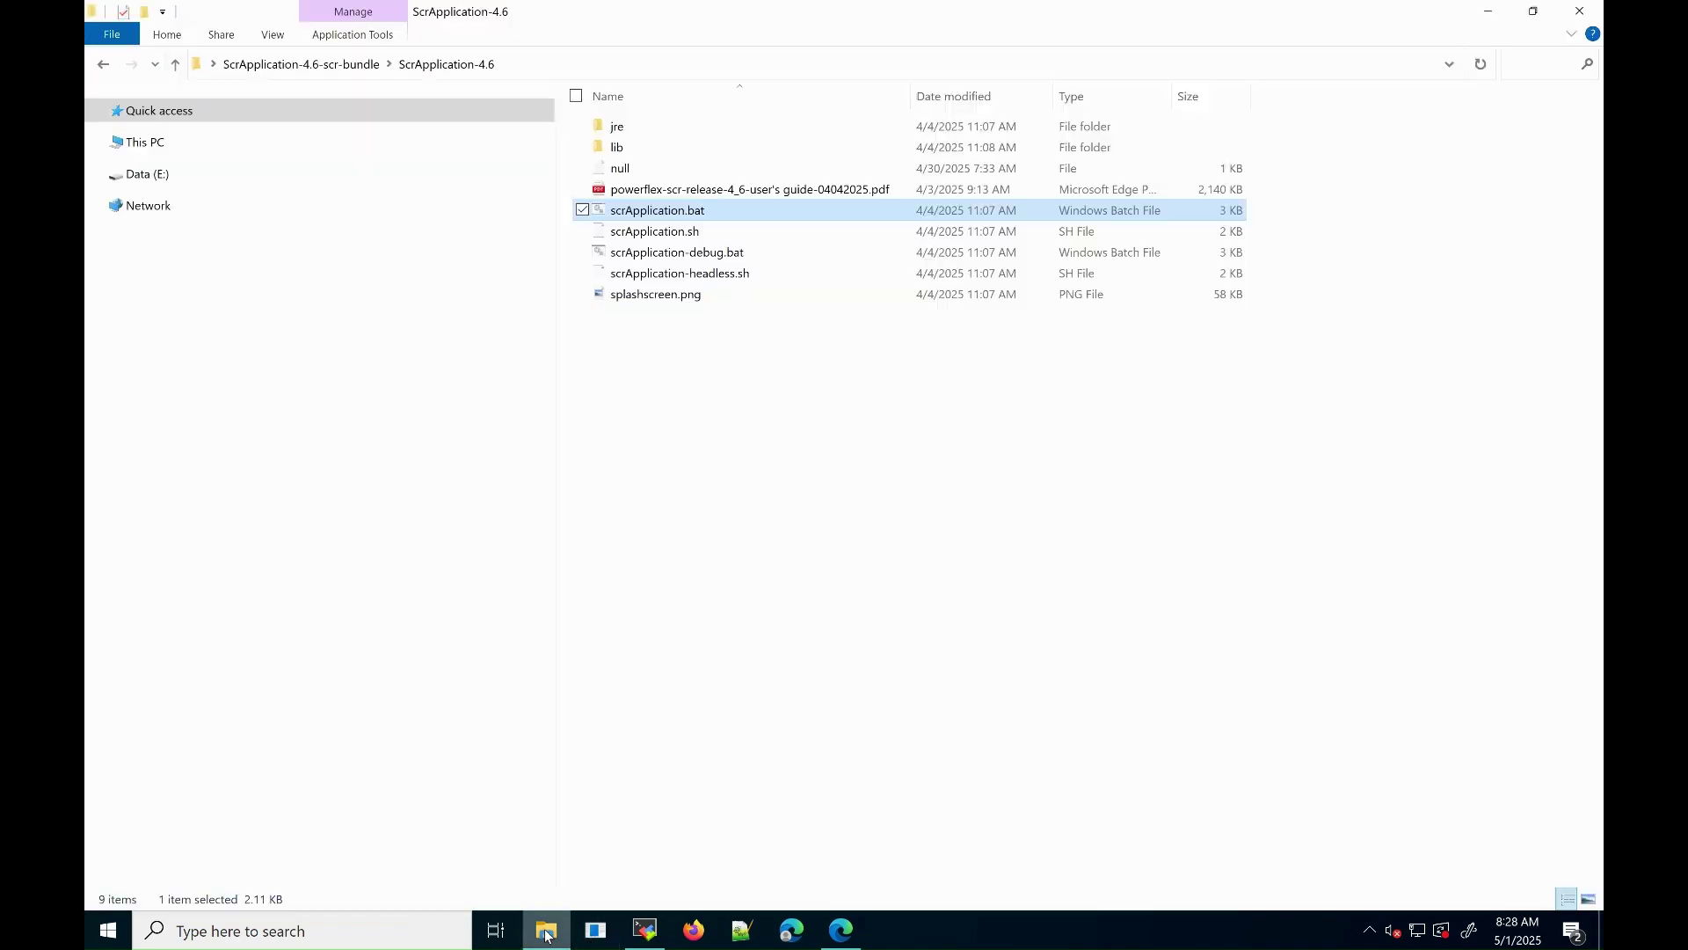
{"action": "left_click", "coordinate": [695, 189]}
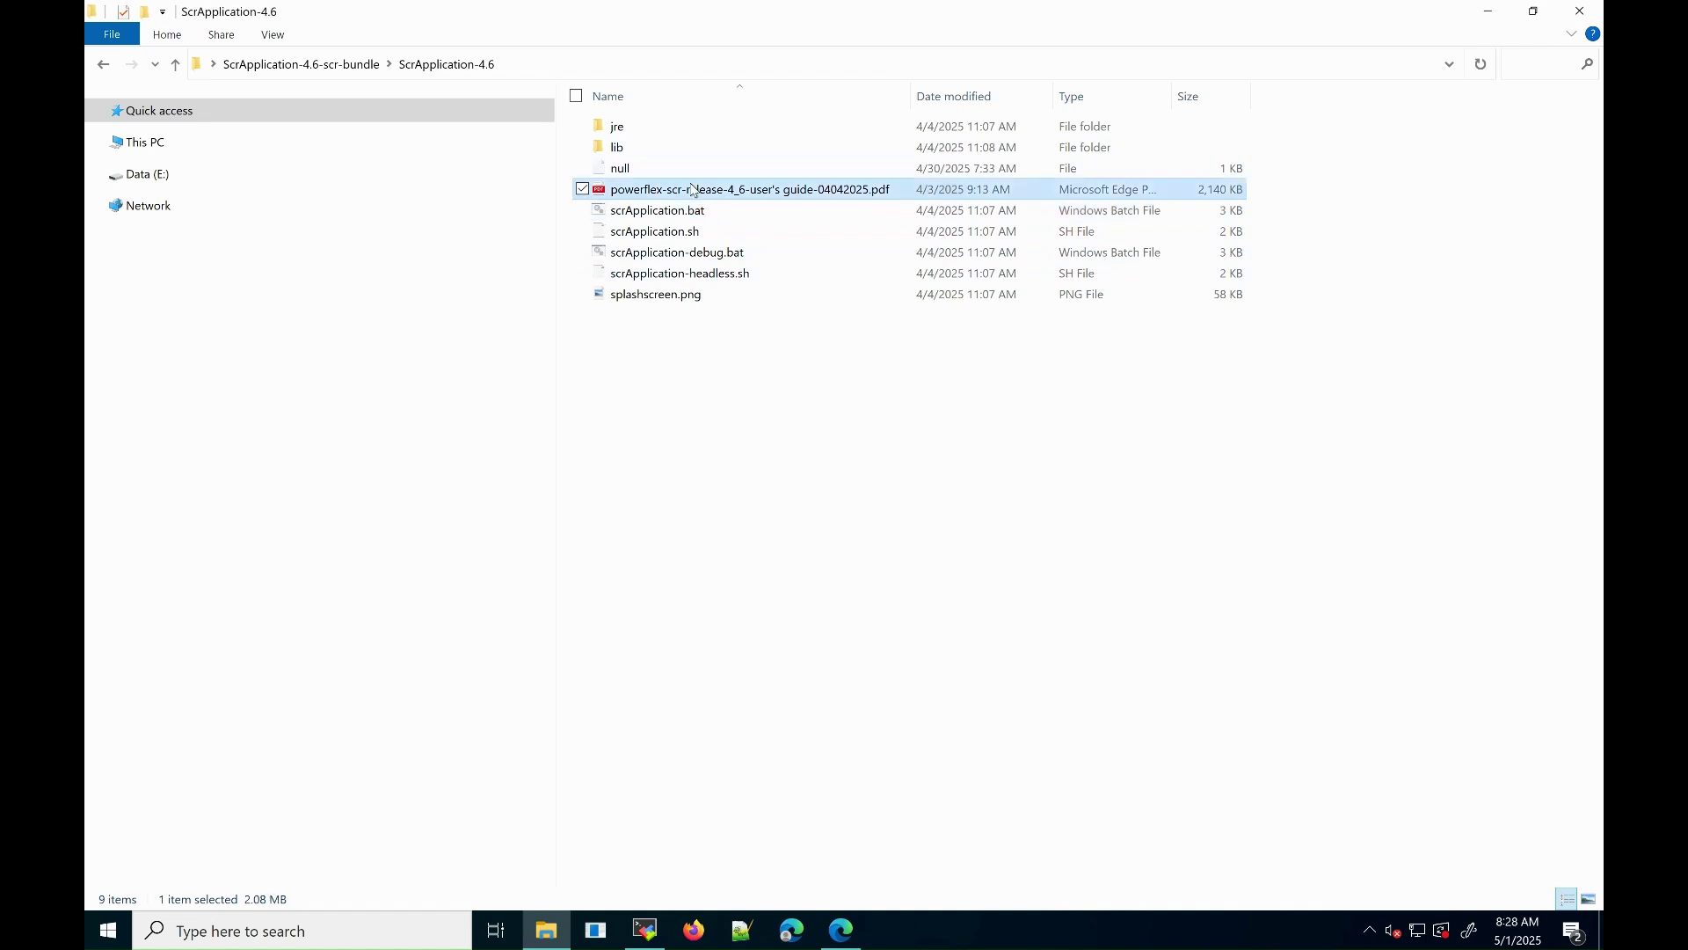
{"action": "left_click", "coordinate": [692, 213]}
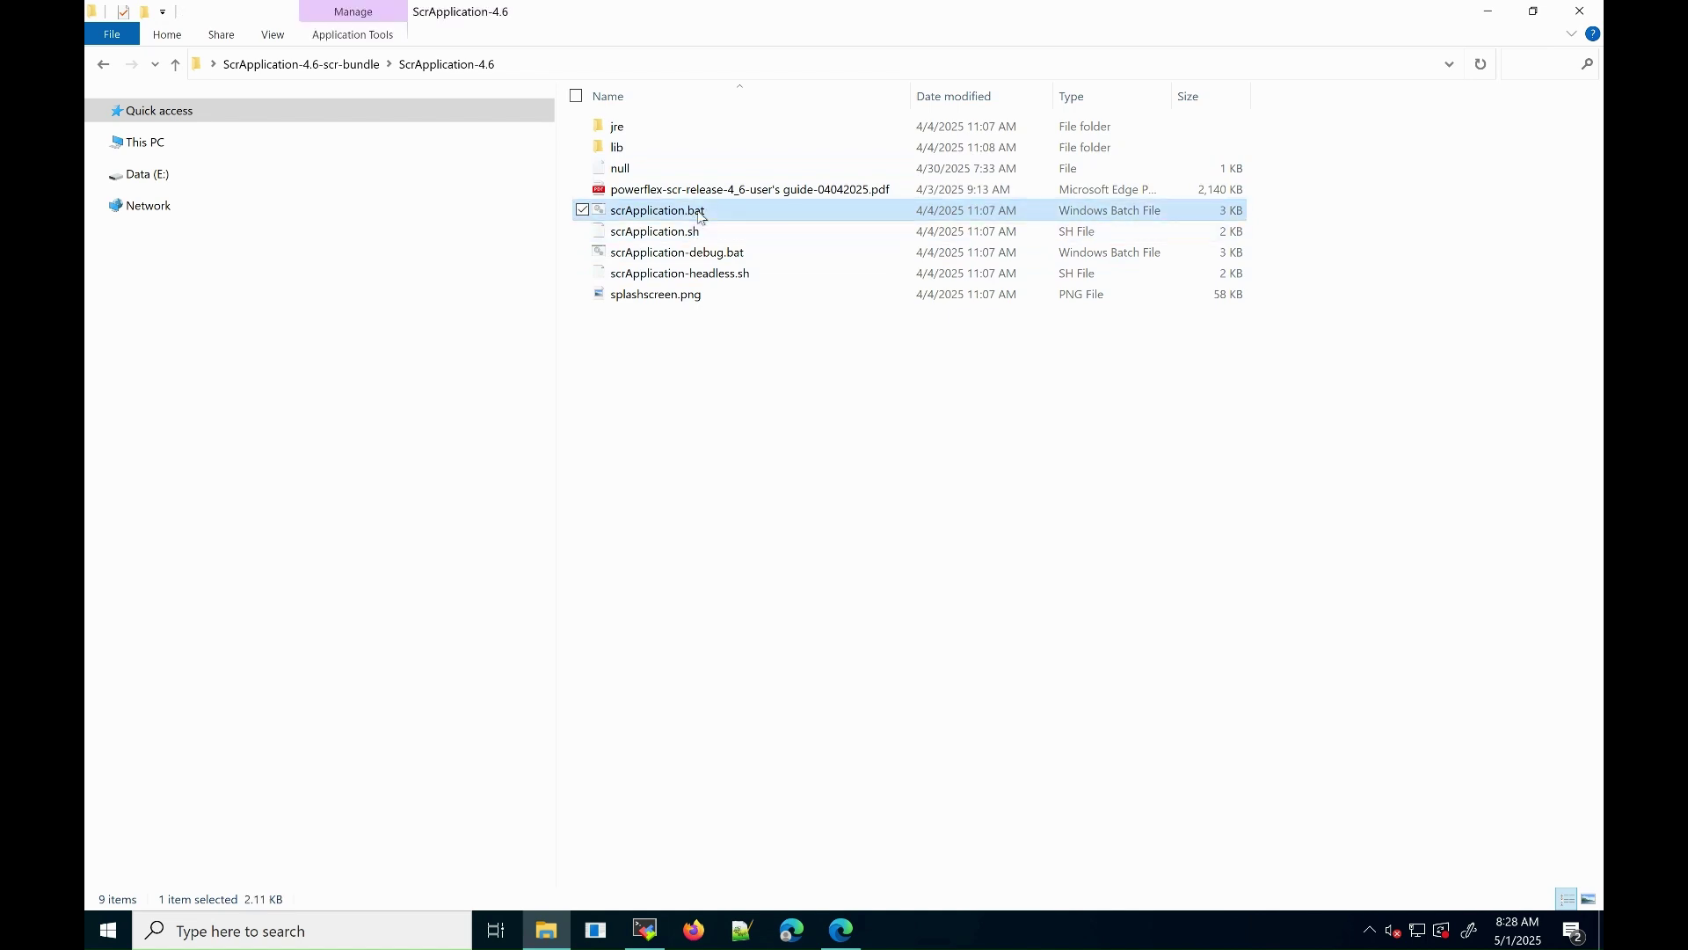
{"action": "double_click", "coordinate": [698, 215]}
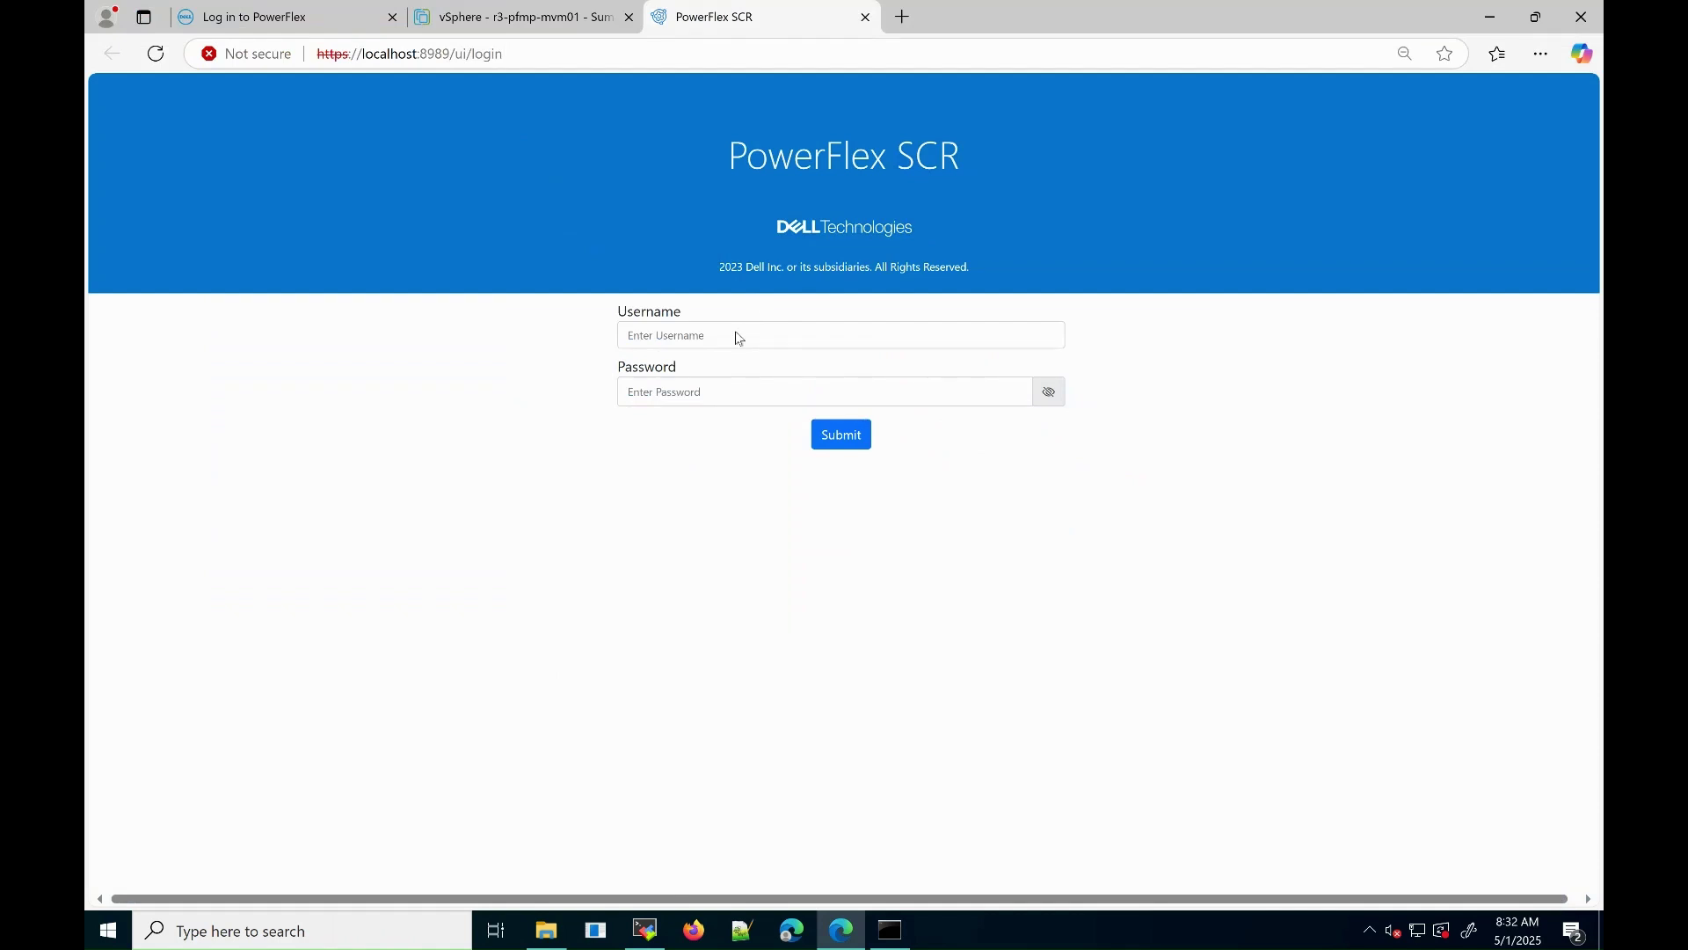
{"action": "left_click", "coordinate": [735, 332]}
{"action": "left_click", "coordinate": [774, 293]}
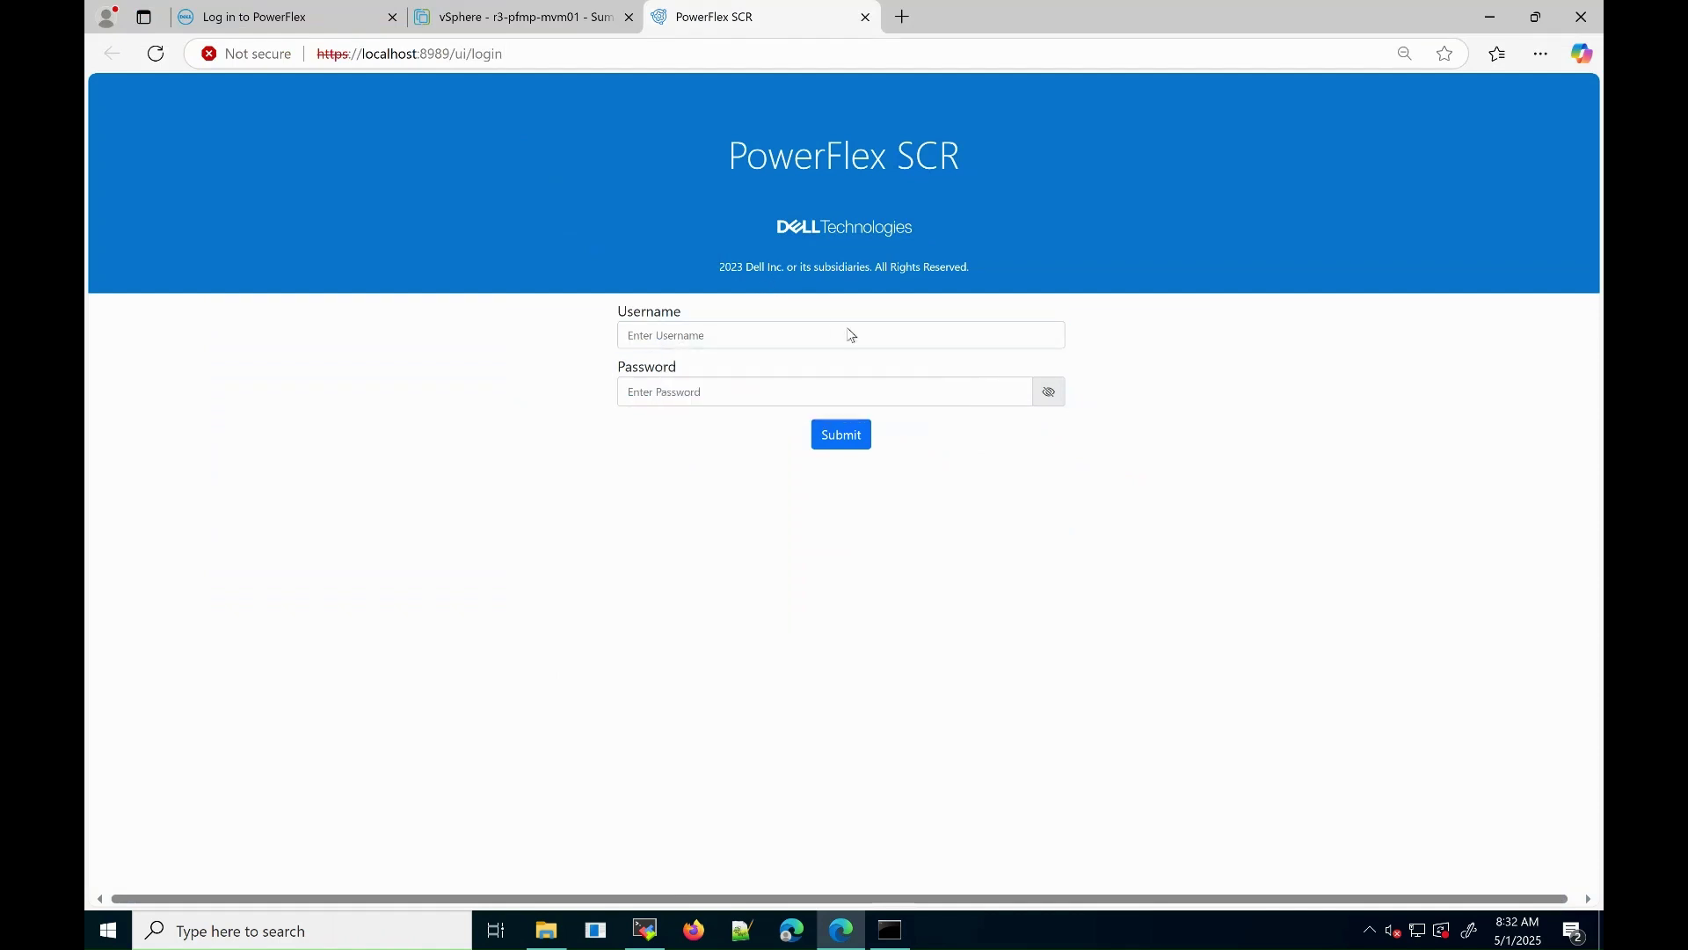
{"action": "left_click", "coordinate": [773, 323]}
{"action": "type", "text": "admin"}
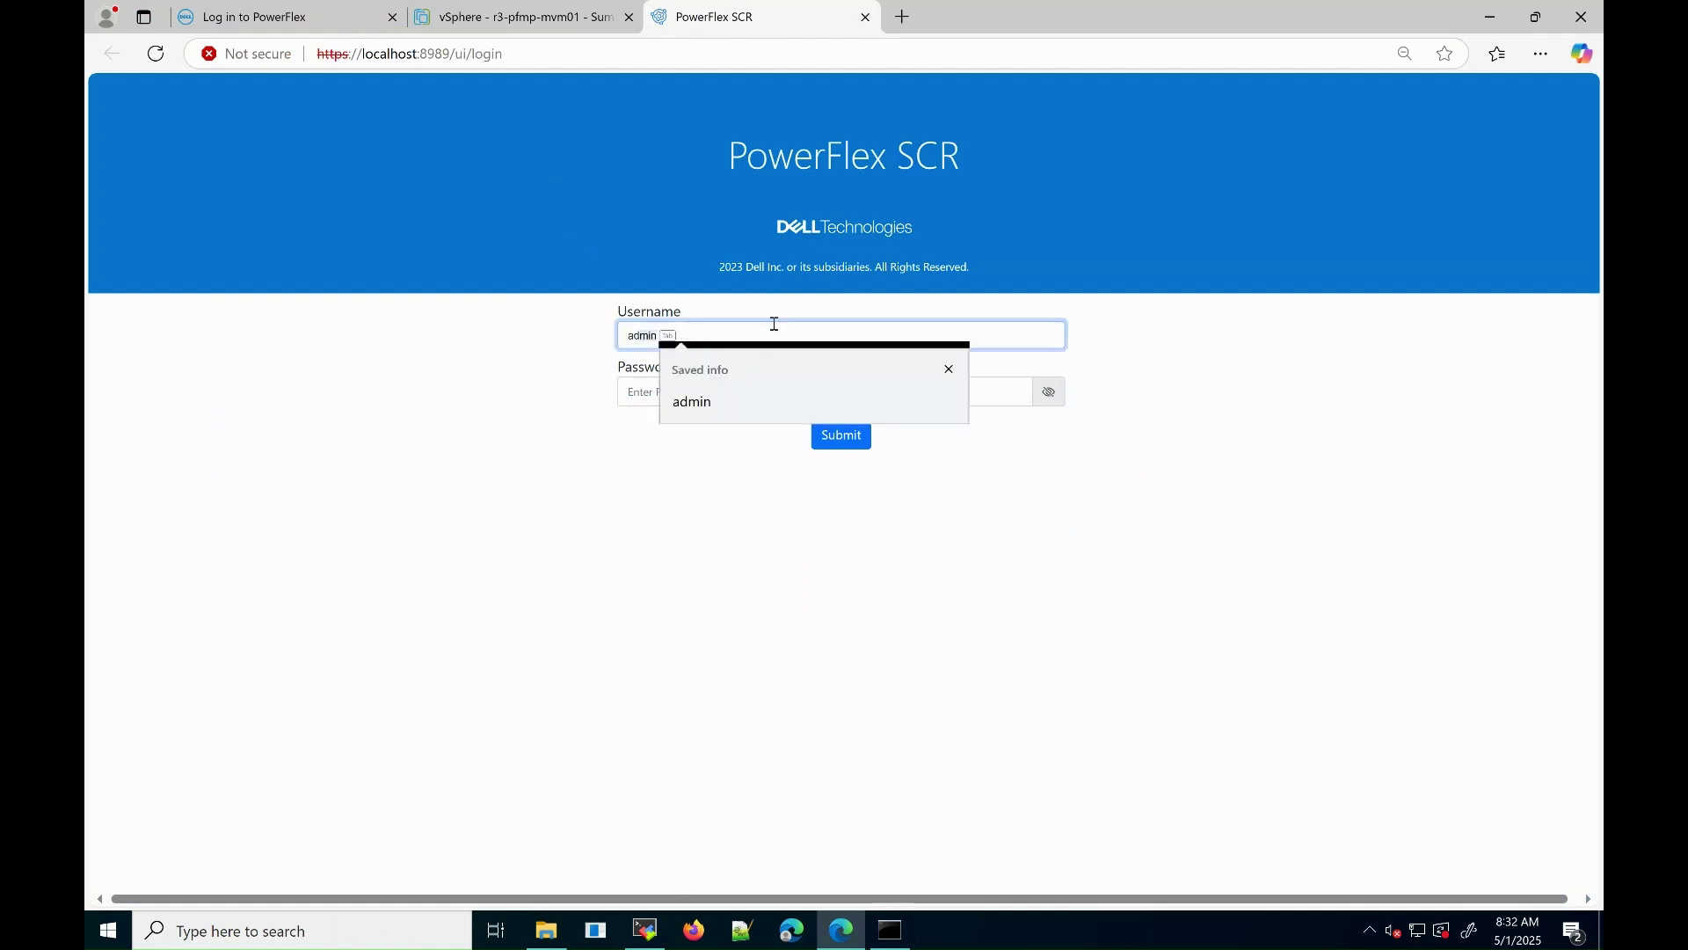
{"action": "key", "text": "Tab"}
{"action": "type", "text": "*****"}
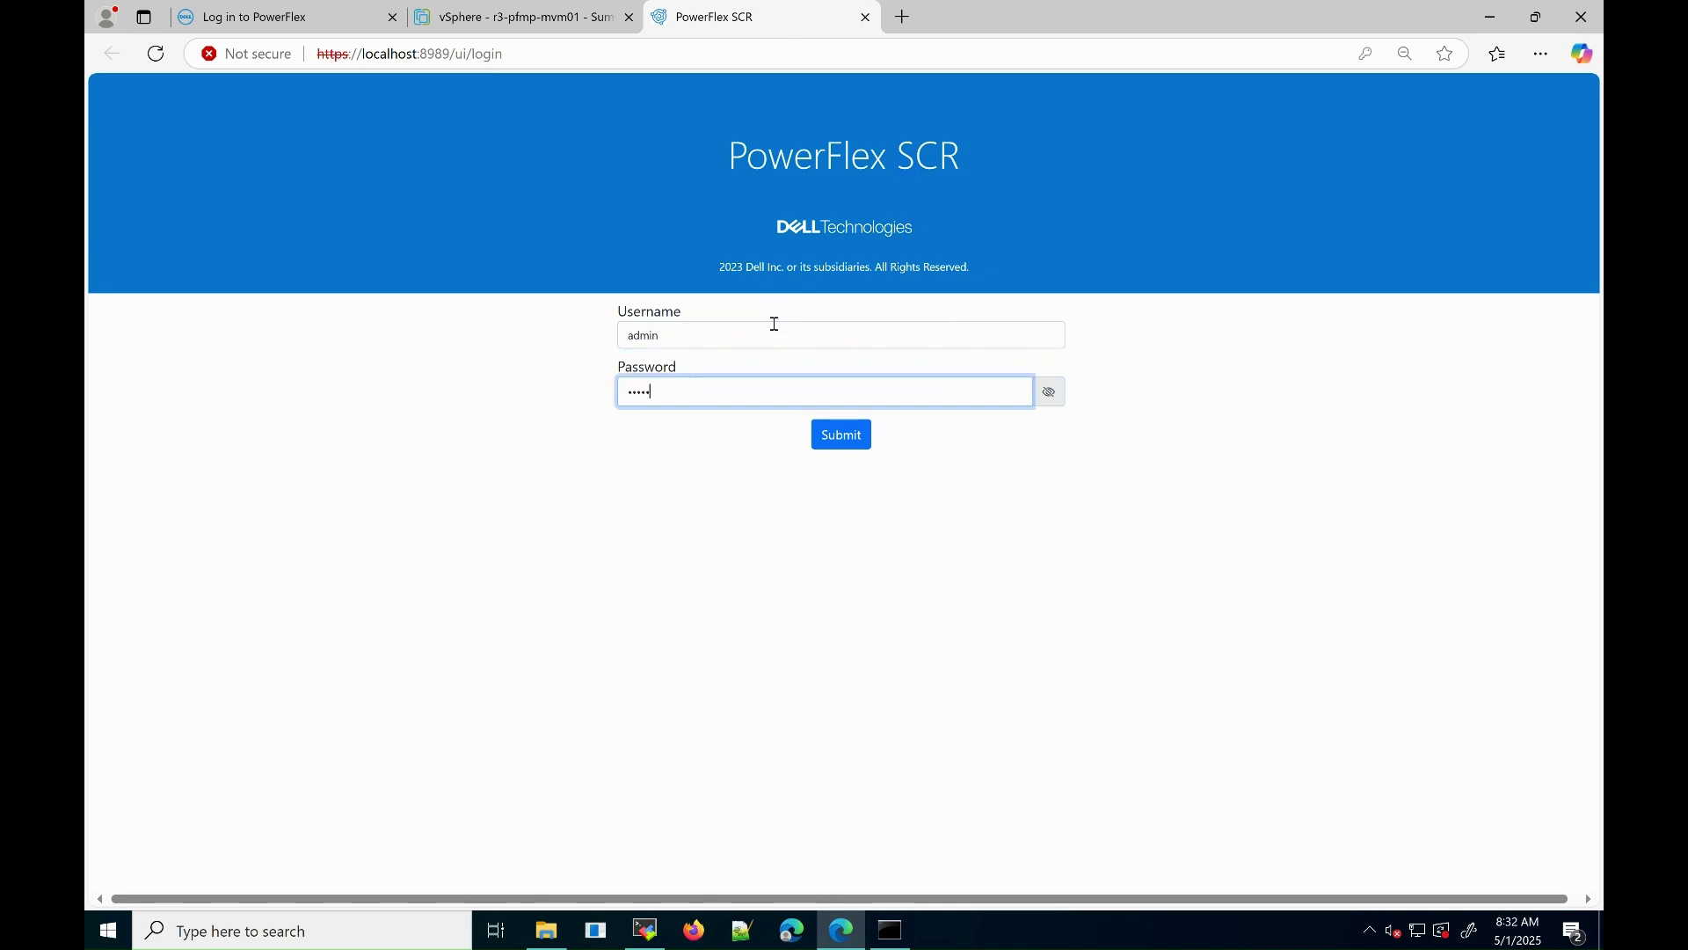
{"action": "left_click", "coordinate": [1049, 390]}
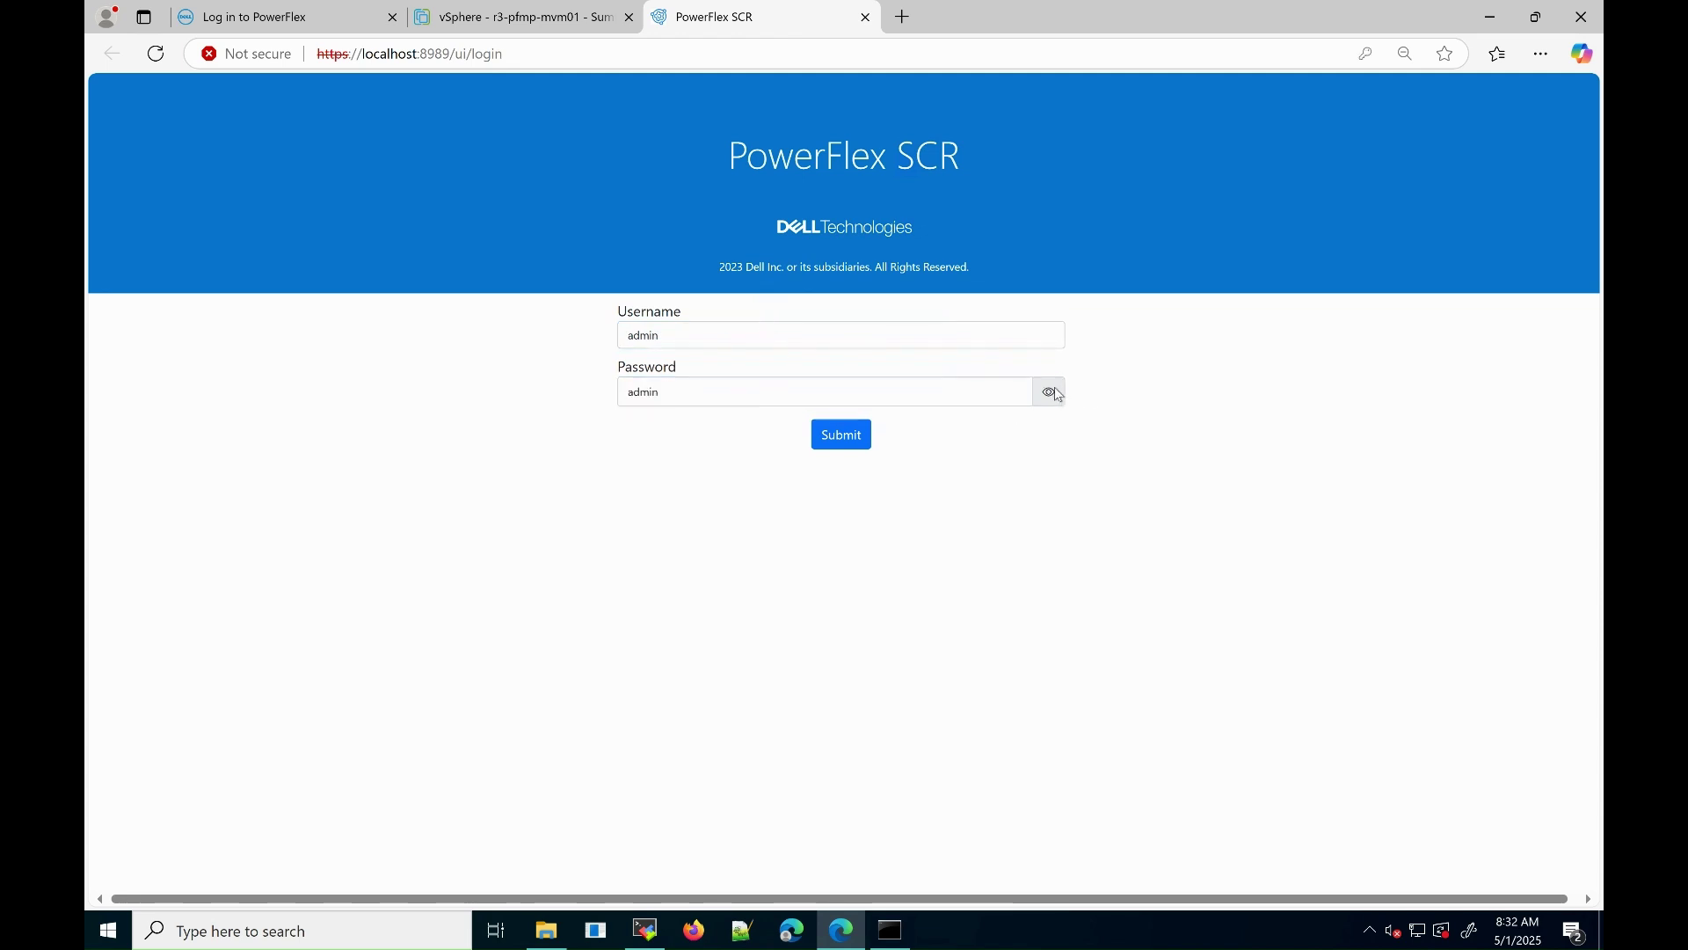
{"action": "left_click", "coordinate": [840, 435]}
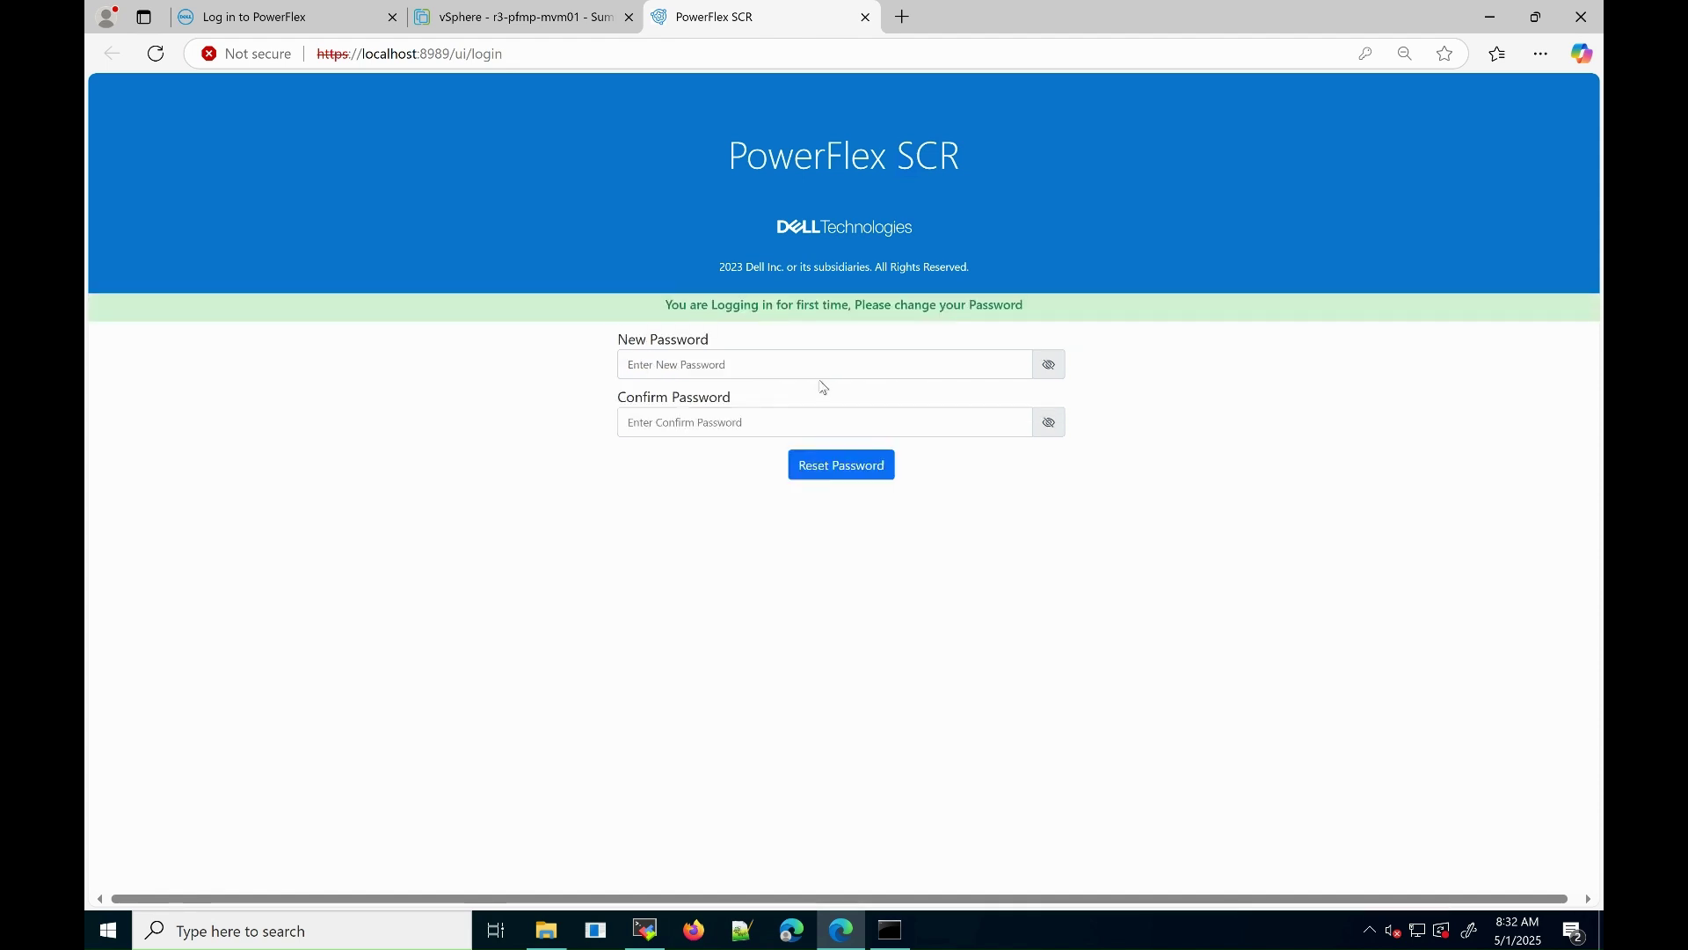
Enter and confirm the new admin password and apply the reset
{"action": "left_click", "coordinate": [832, 363]}
{"action": "type", "text": "Password"}
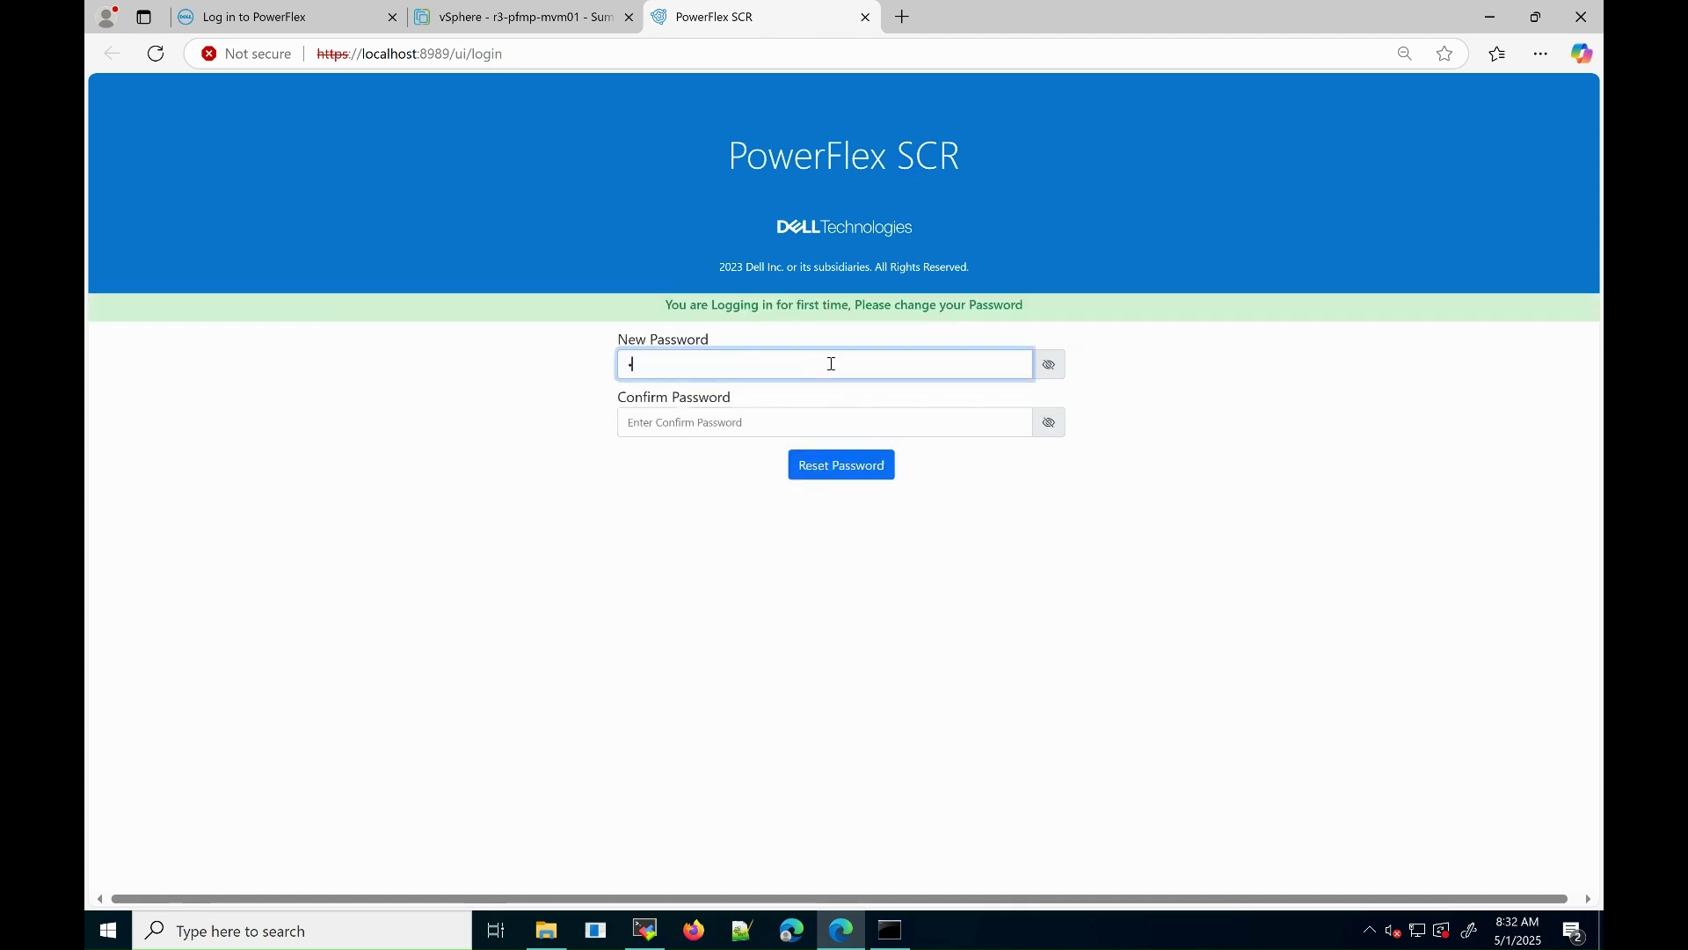
{"action": "key", "text": "Tab"}
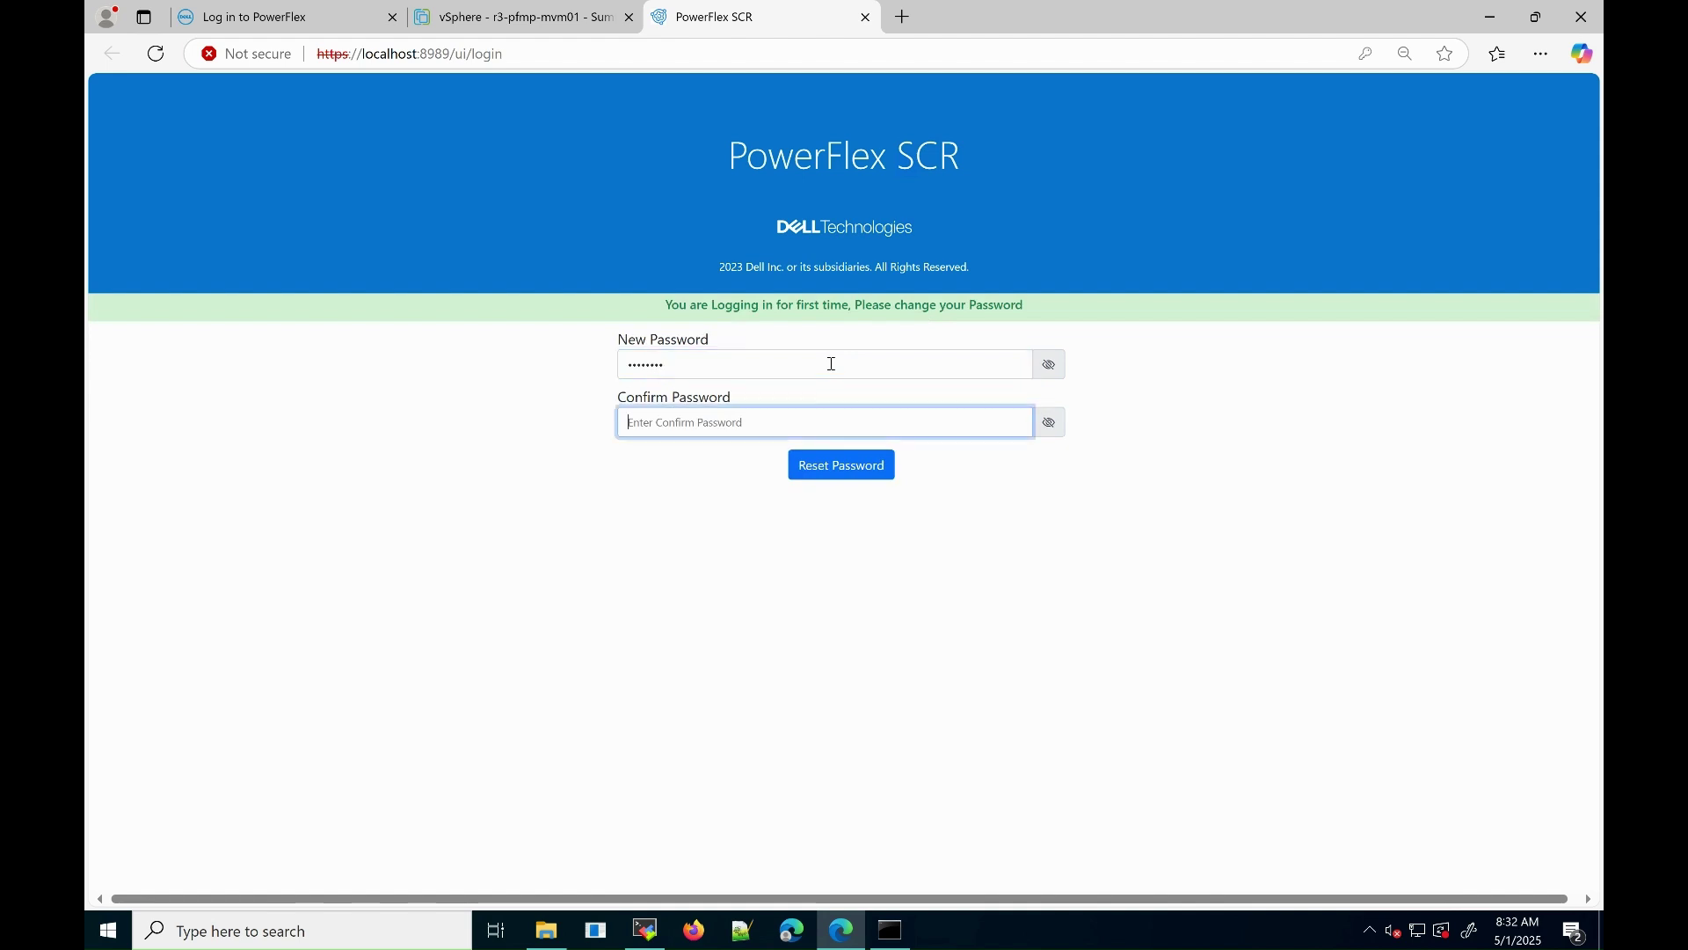
{"action": "type", "text": "Password"}
{"action": "left_click", "coordinate": [841, 465]}
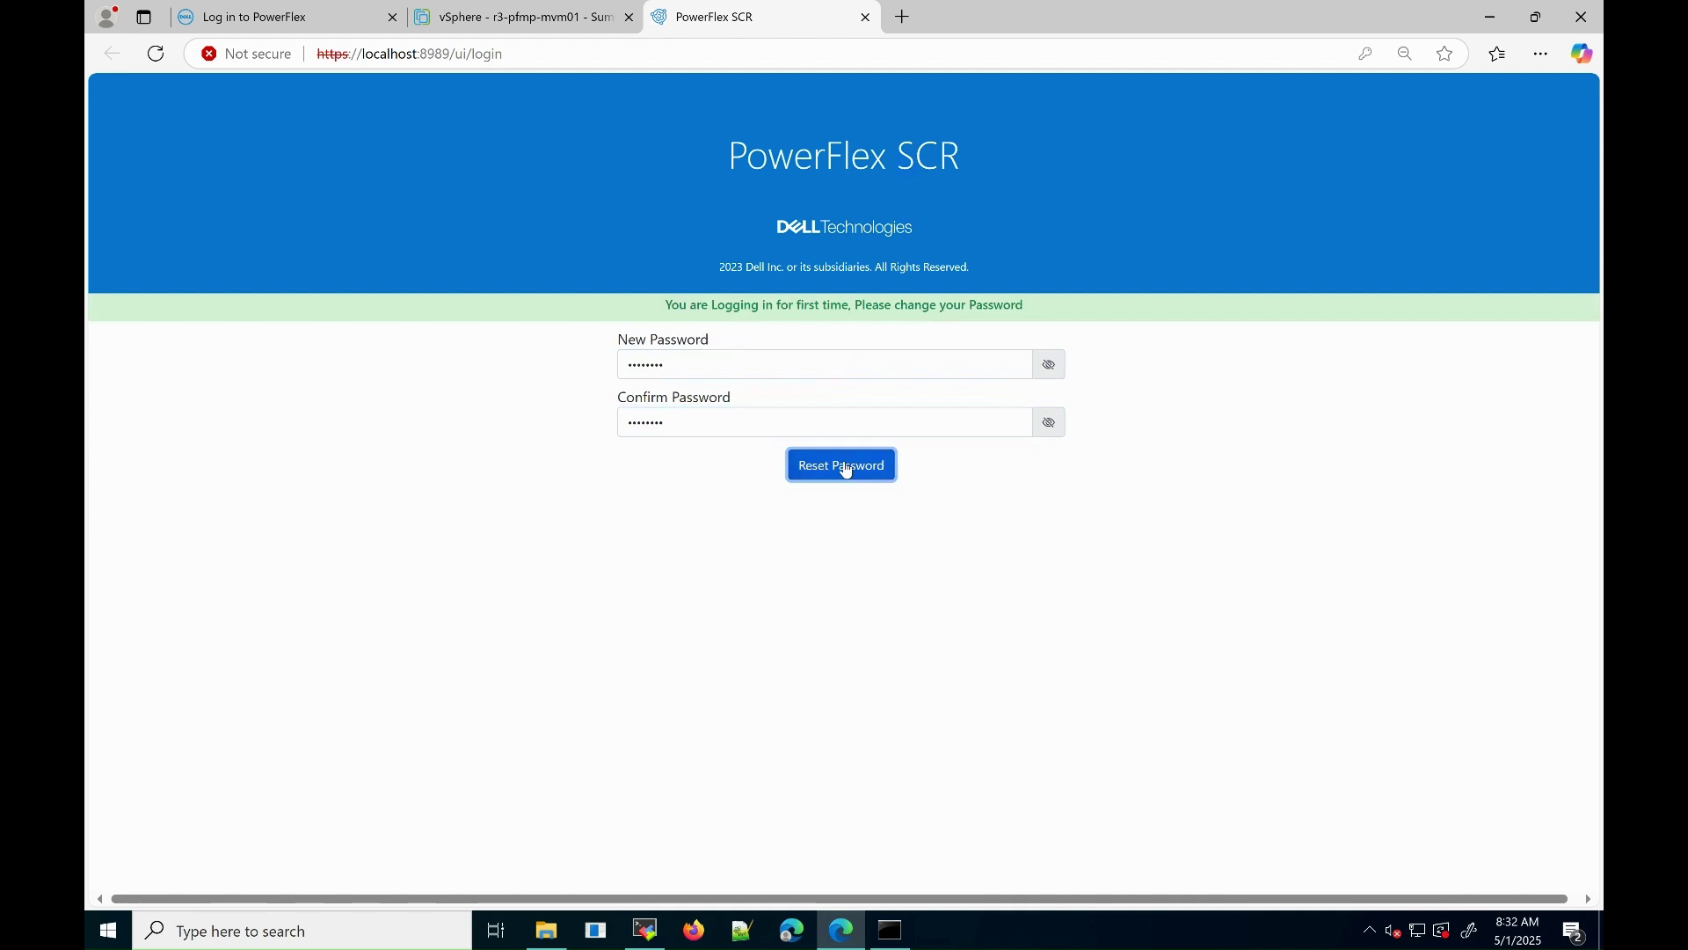
Sign in as admin with the newly set password to open the welcome dashboard
{"action": "left_click", "coordinate": [845, 412]}
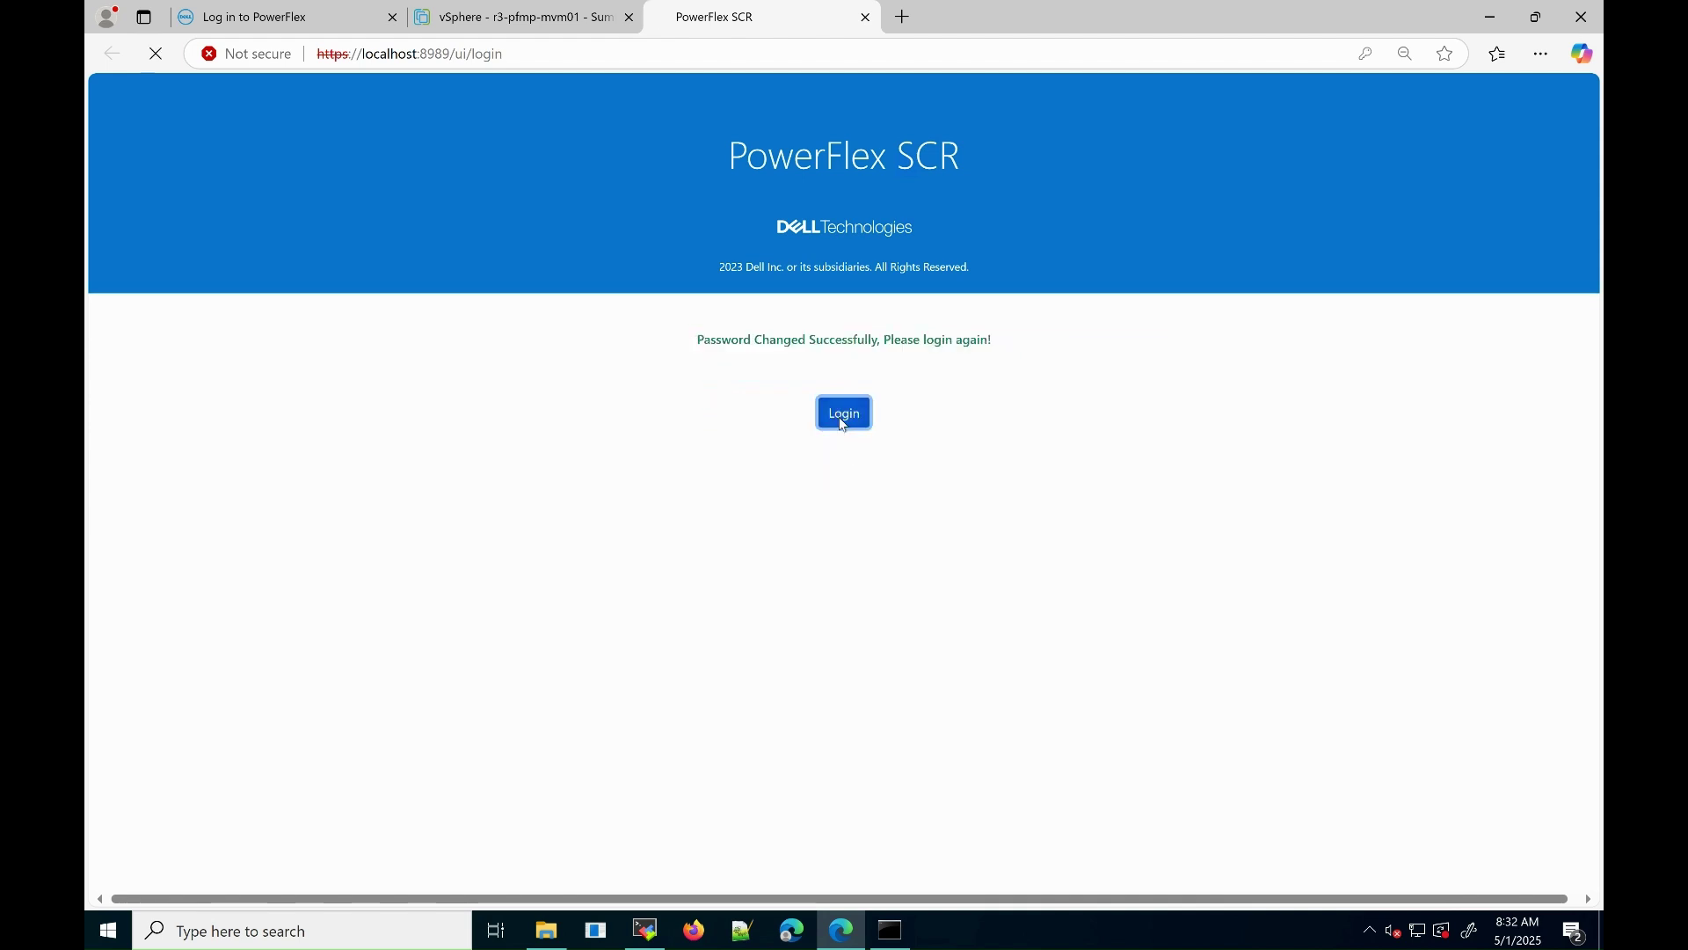
{"action": "left_click", "coordinate": [797, 334]}
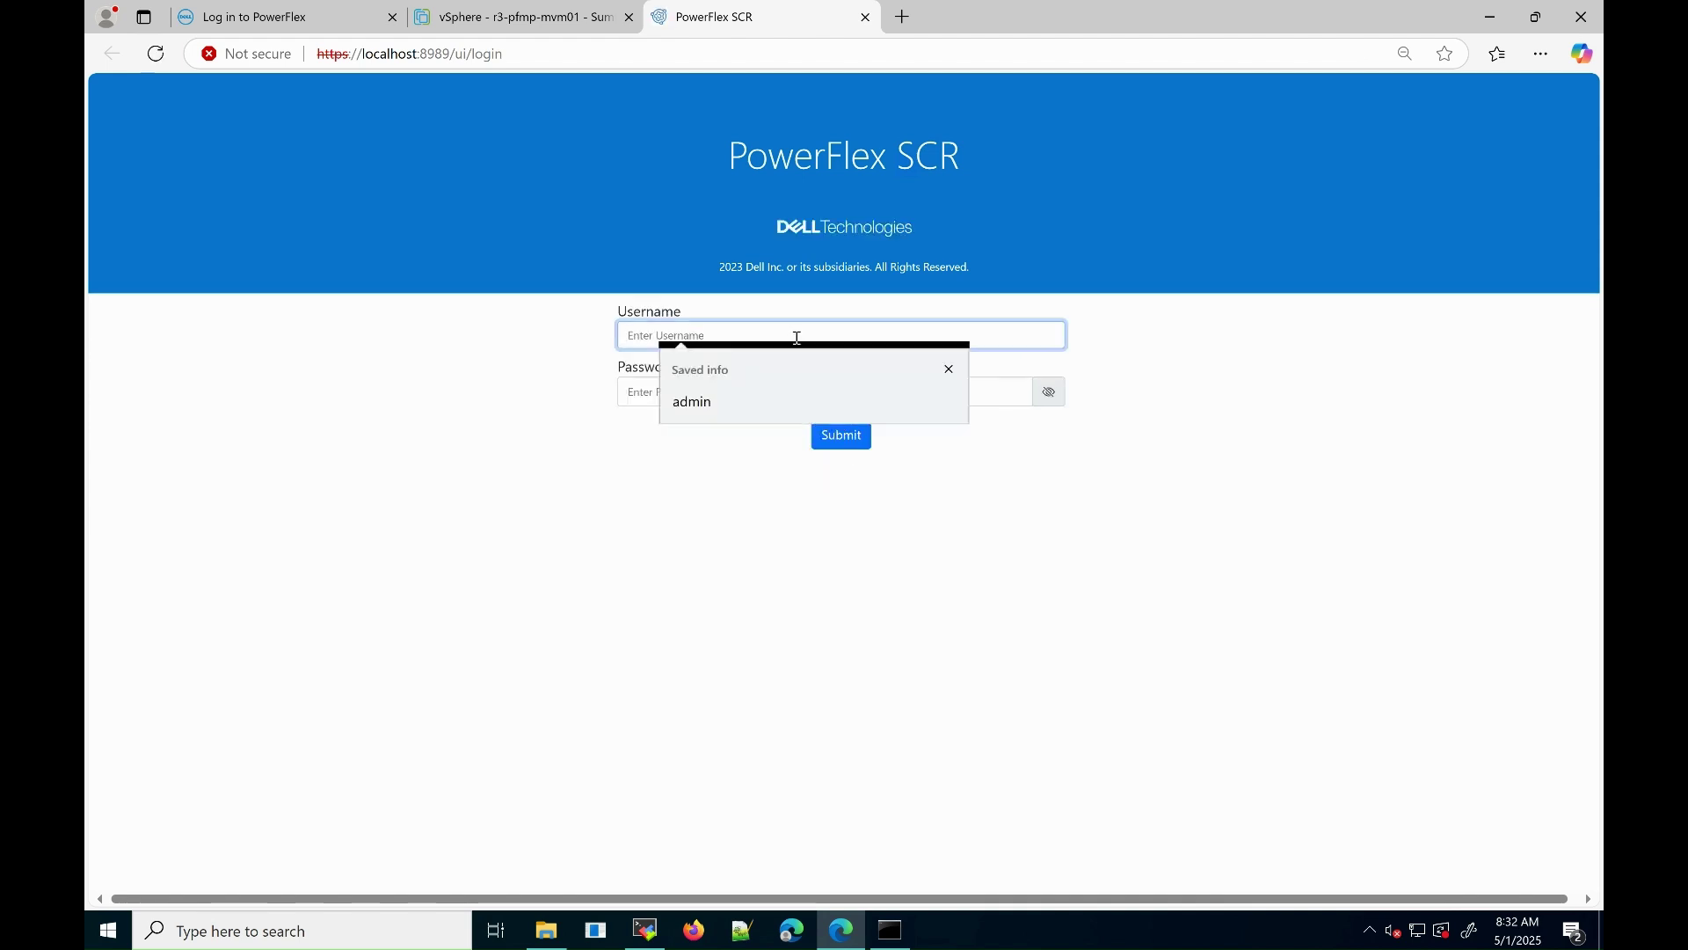
{"action": "type", "text": "admin"}
{"action": "key", "text": "Tab"}
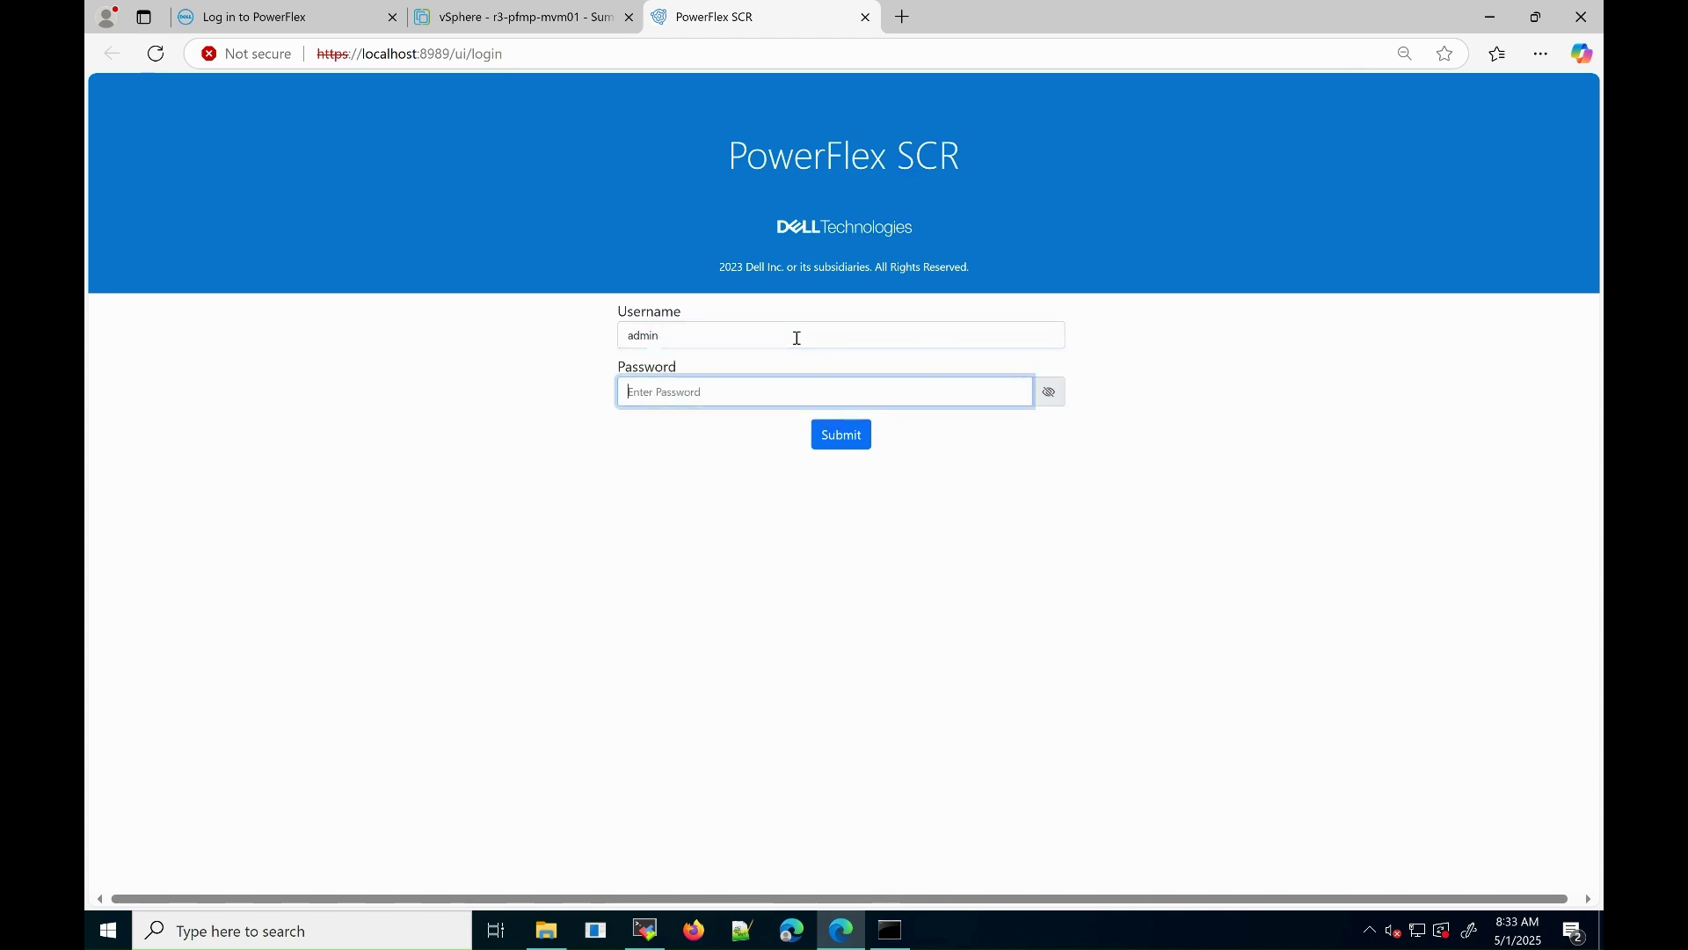
{"action": "type", "text": "******"}
{"action": "left_click", "coordinate": [841, 434]}
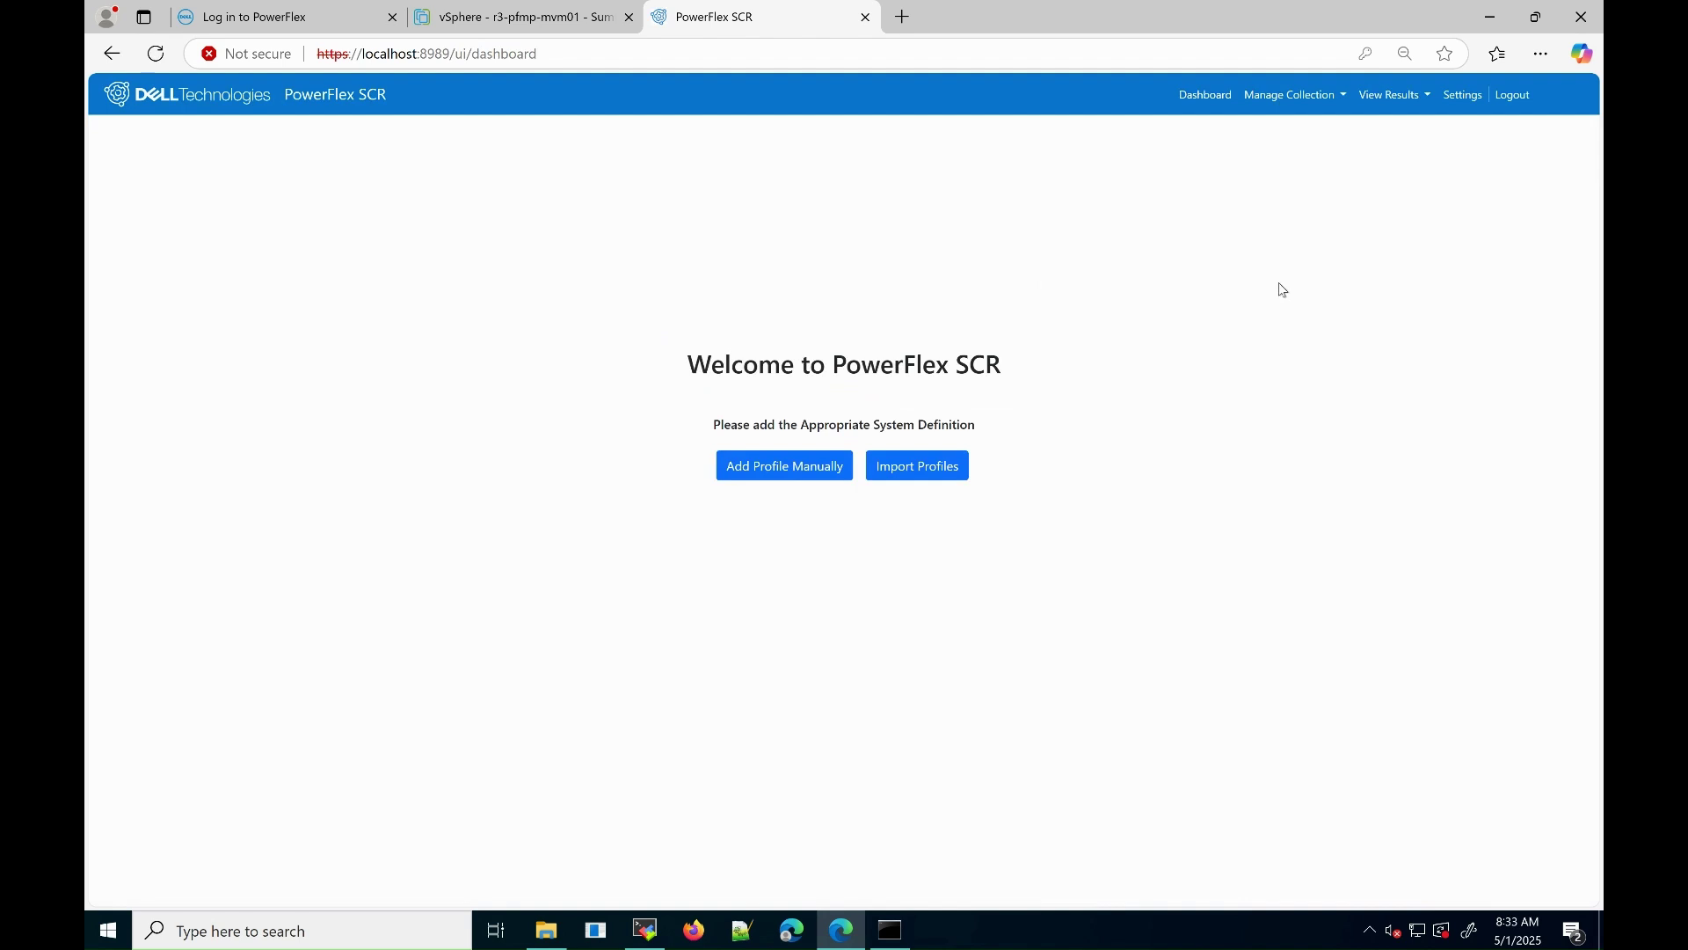
Start a PFMP/PFXM profile import named 'lab' with its serial number and PowerFlex version 4.X
{"action": "left_click", "coordinate": [945, 471]}
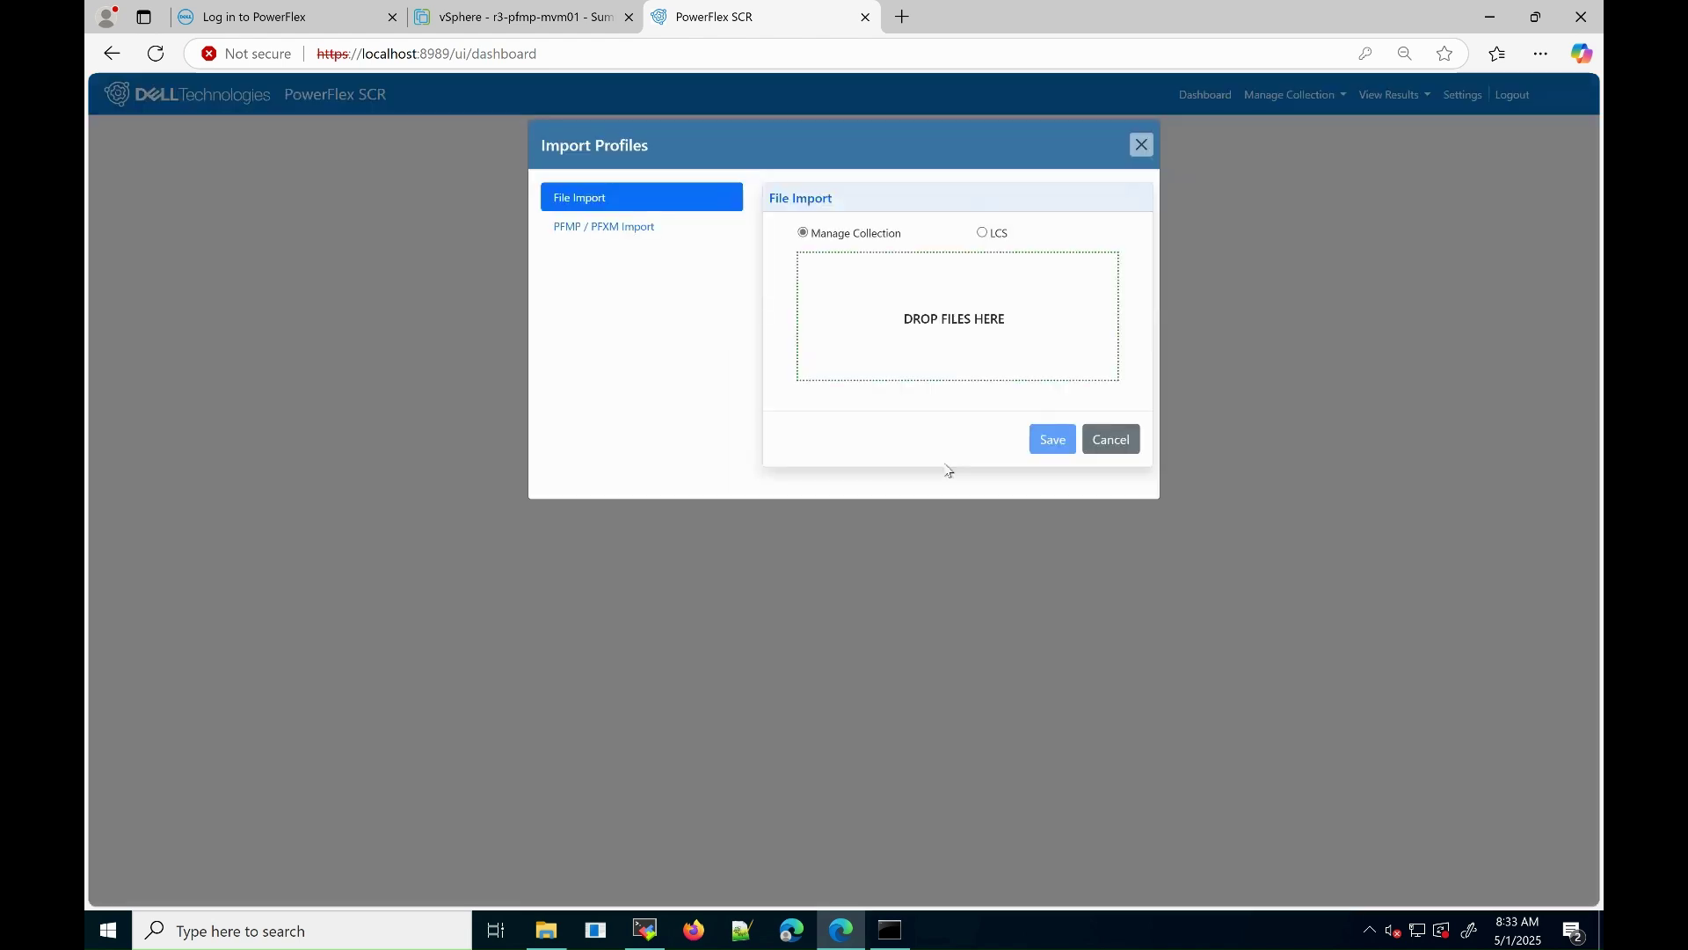
{"action": "left_click", "coordinate": [666, 236]}
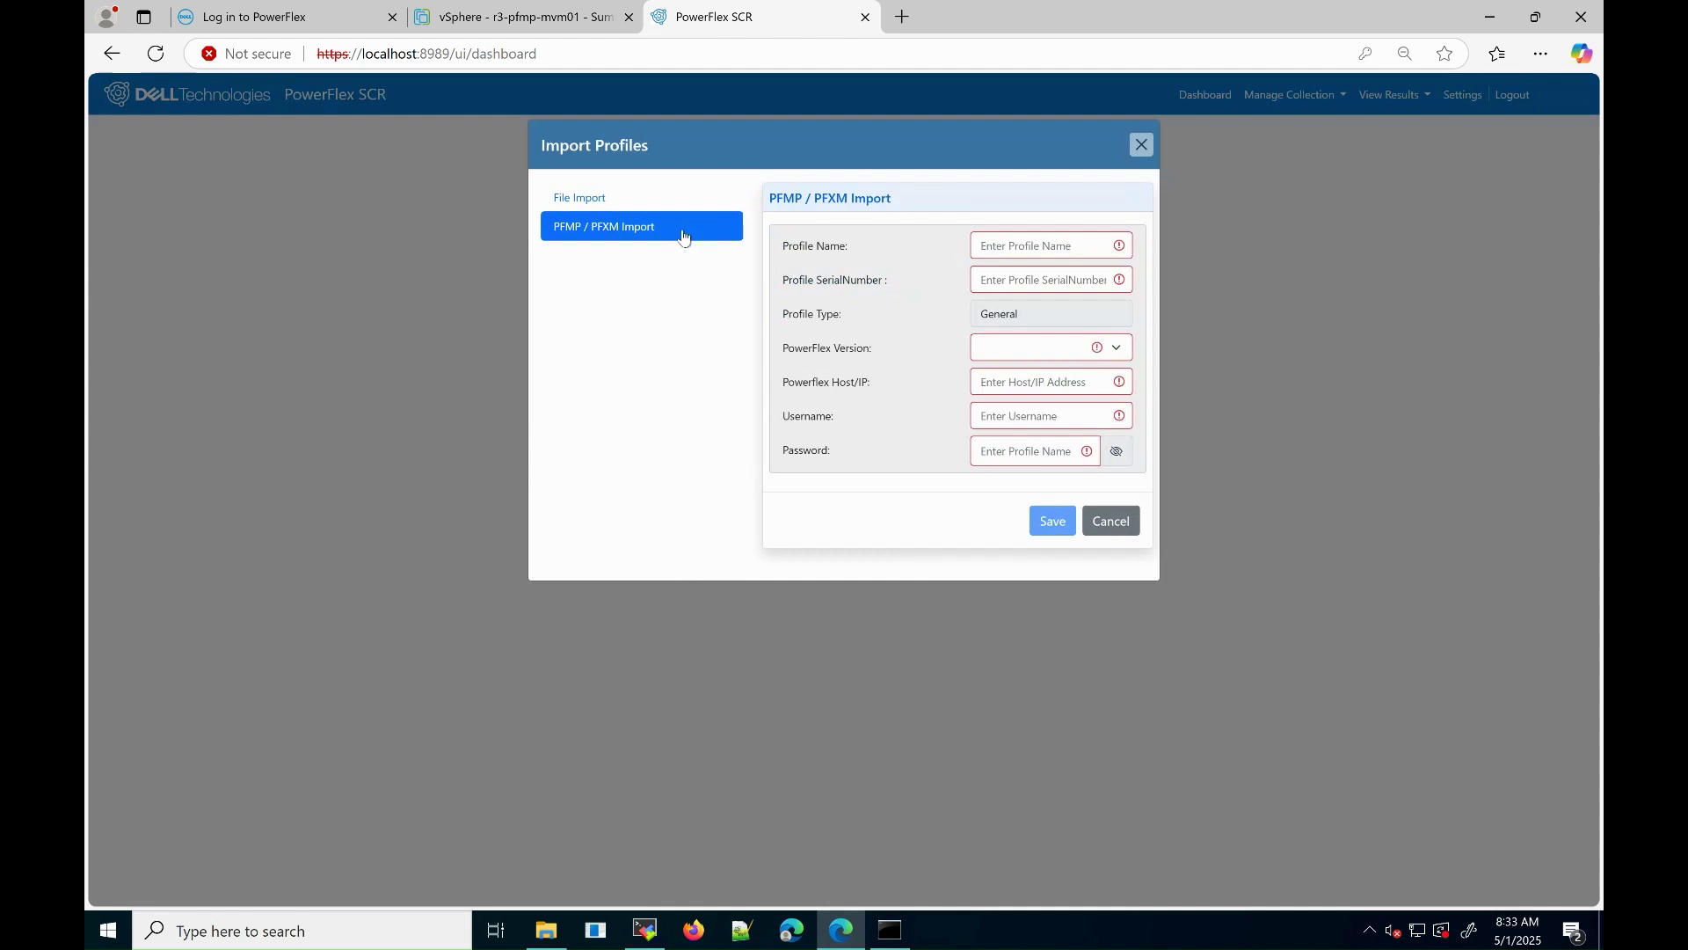
{"action": "left_click", "coordinate": [1004, 245]}
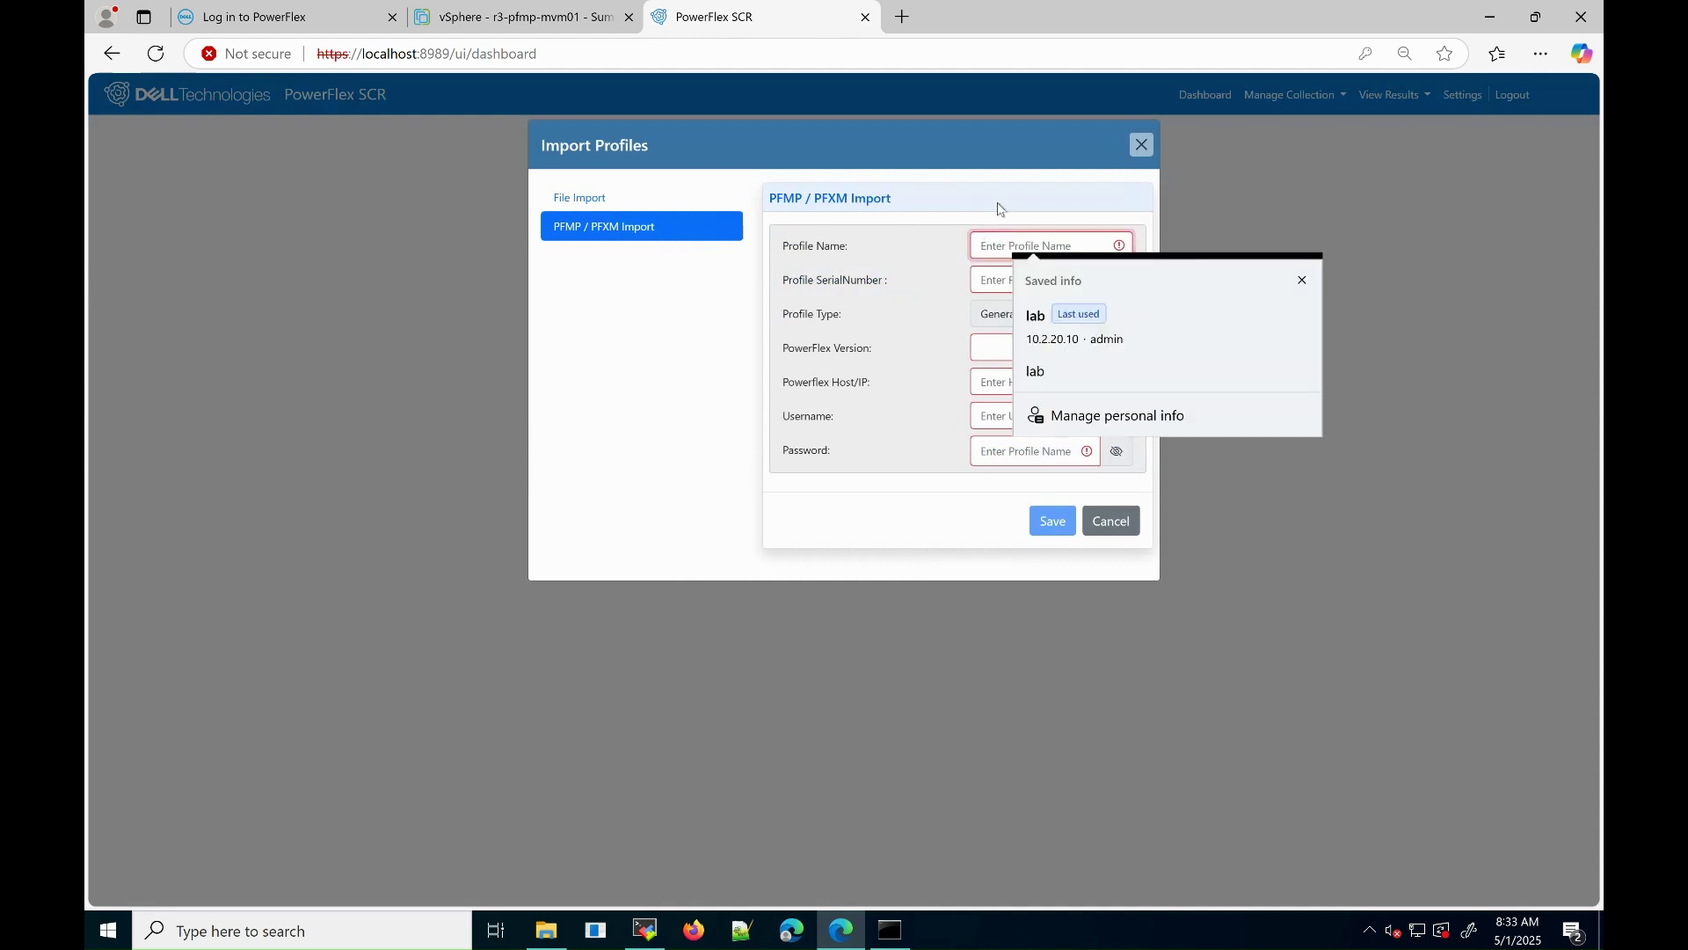
{"action": "left_click", "coordinate": [1301, 280]}
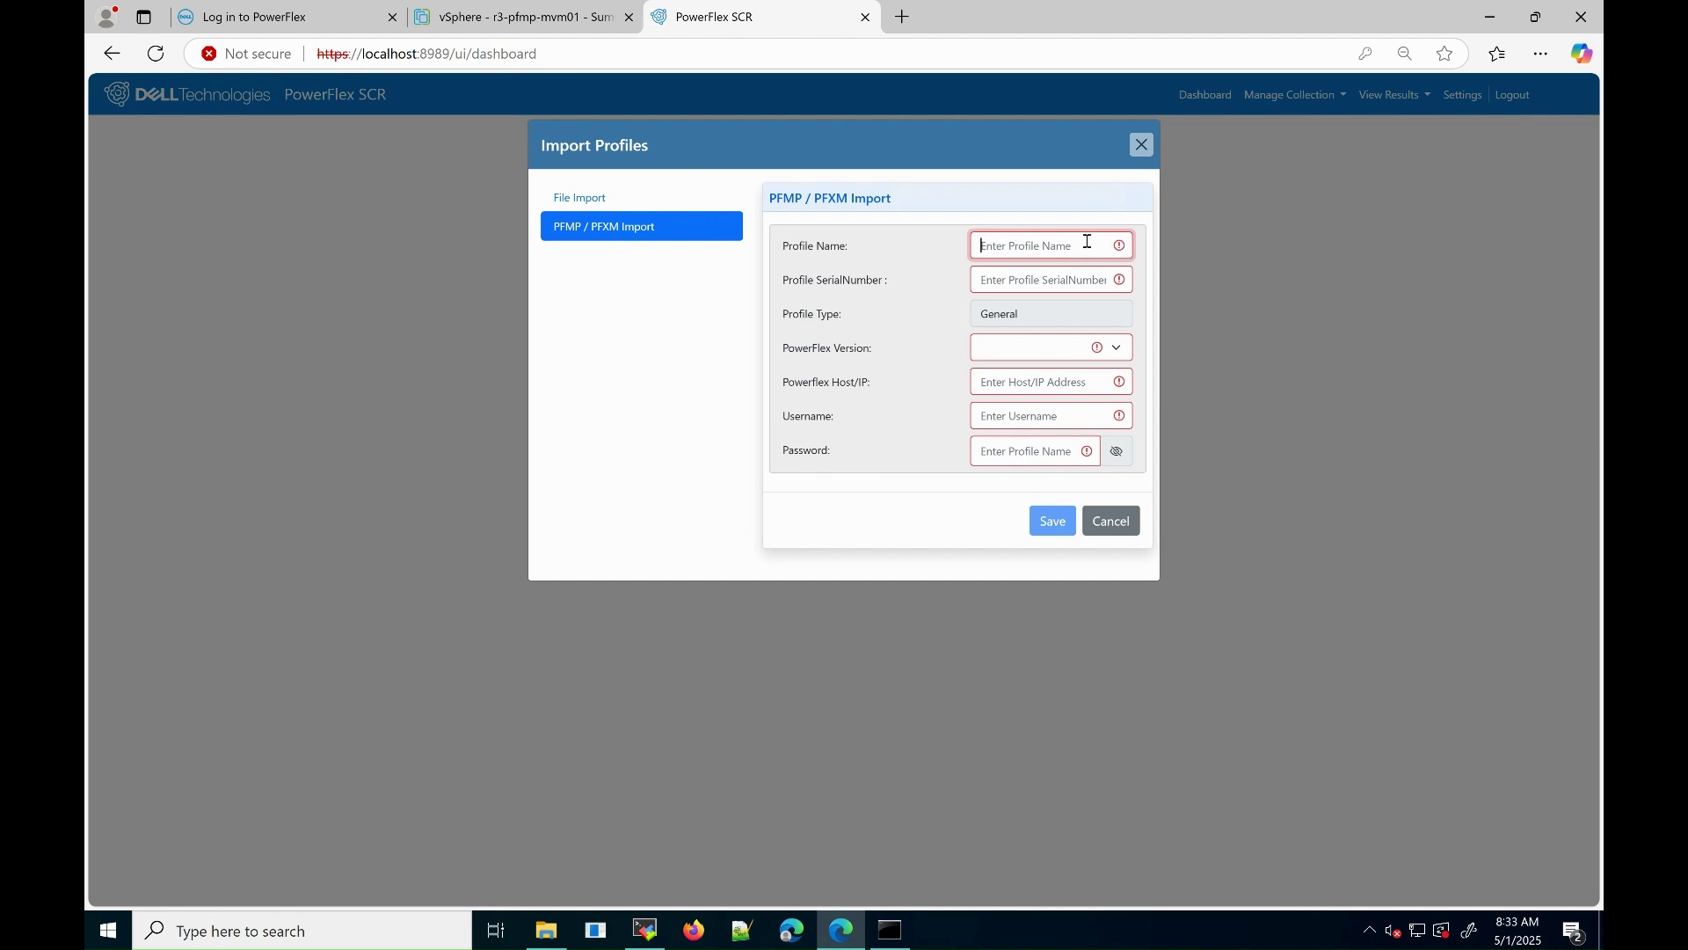
{"action": "type", "text": "lab"}
{"action": "key", "text": "Tab"}
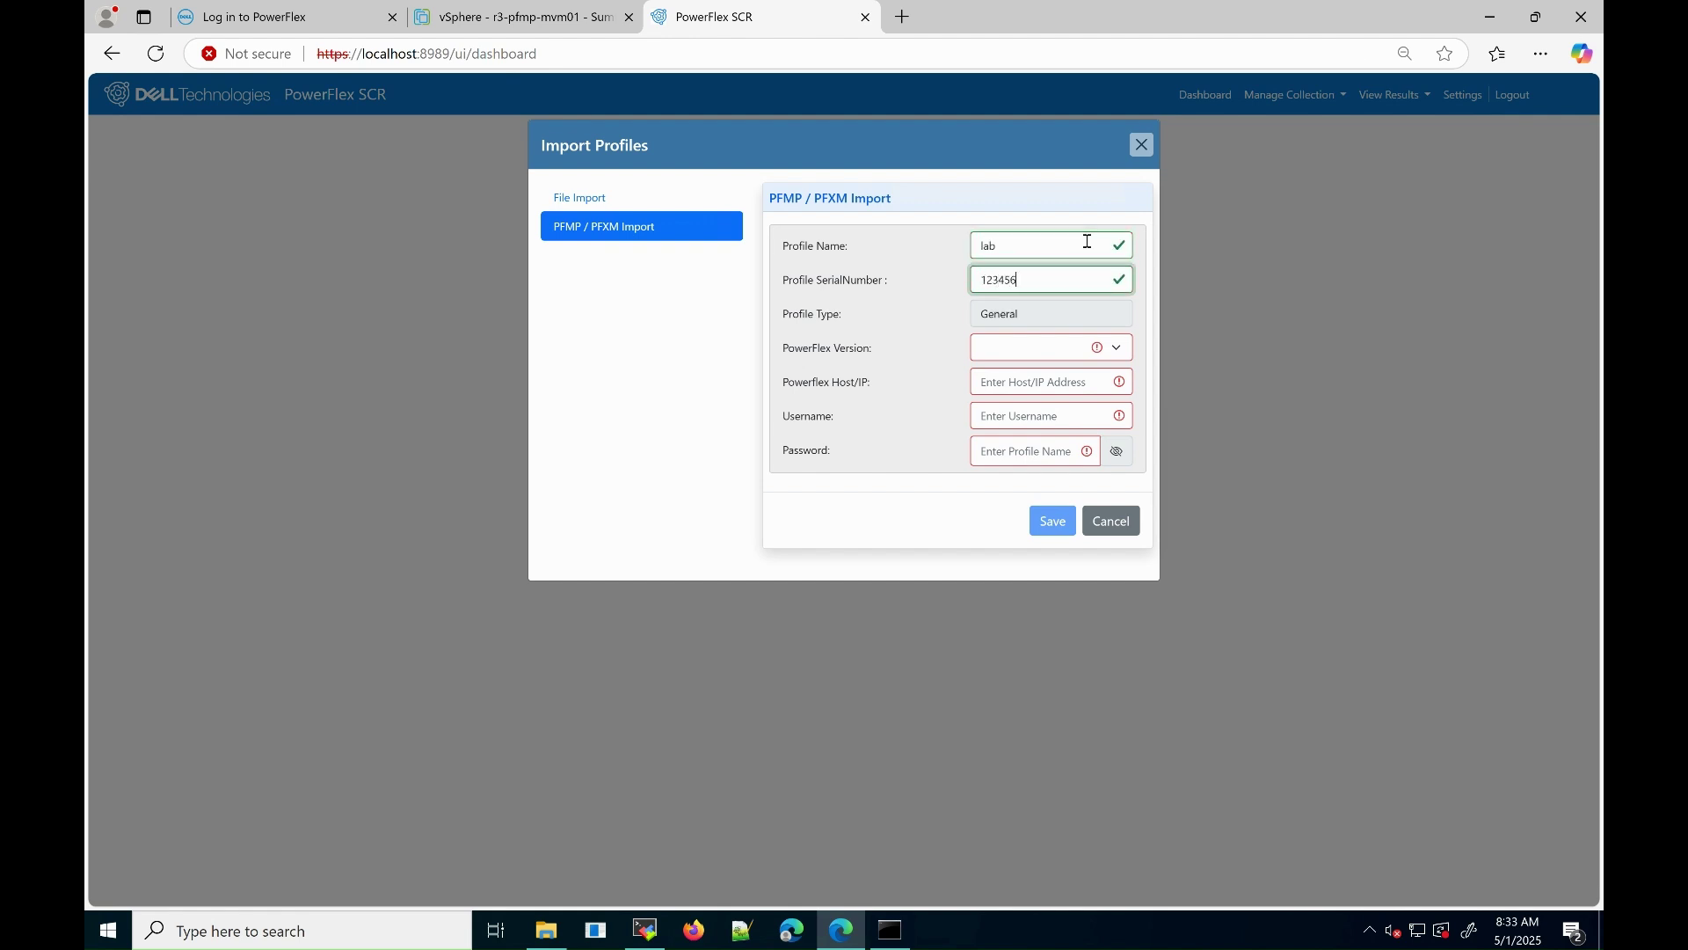
{"action": "key", "text": "Tab"}
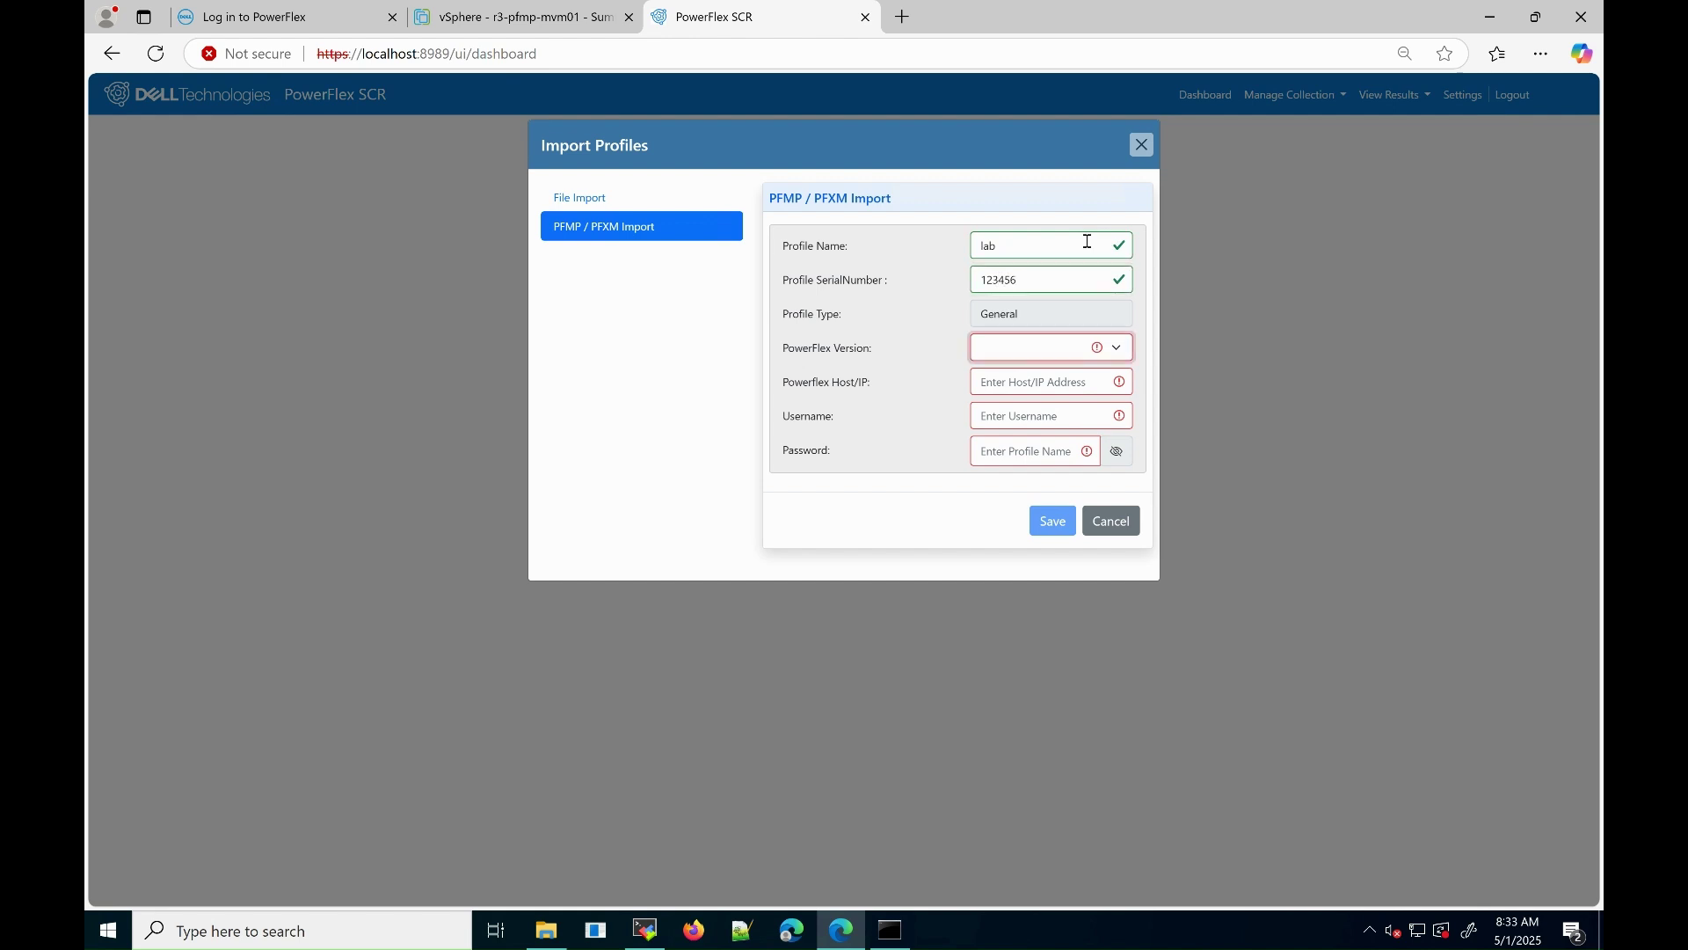
{"action": "left_click", "coordinate": [1116, 347]}
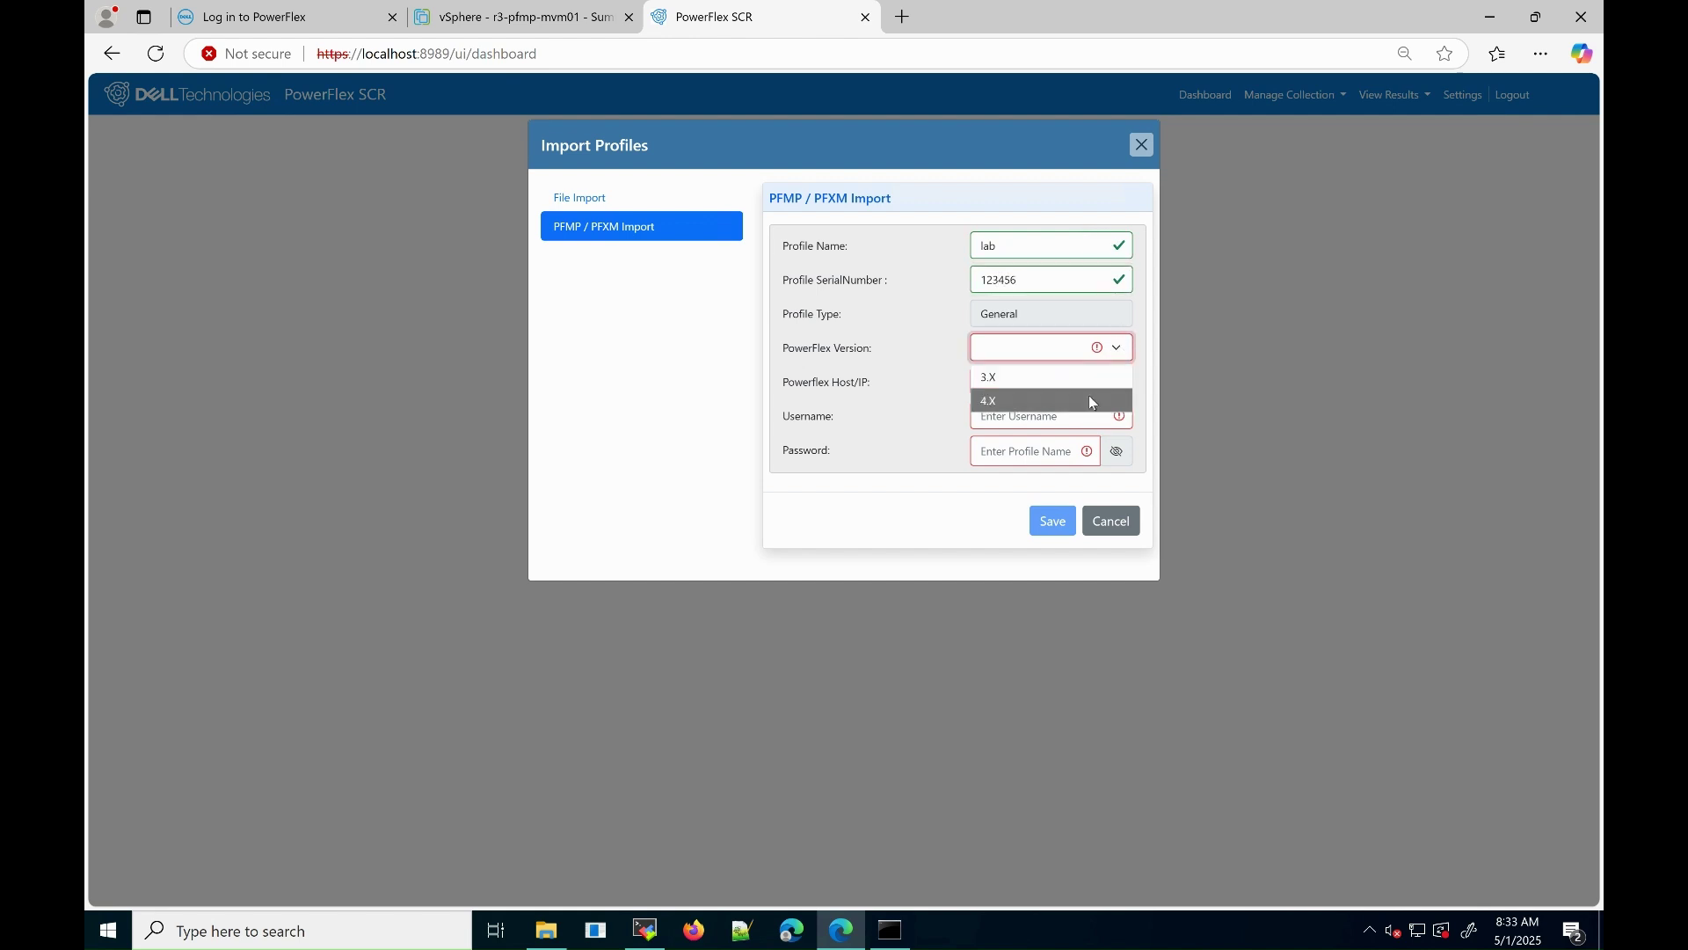
{"action": "left_click", "coordinate": [1029, 396]}
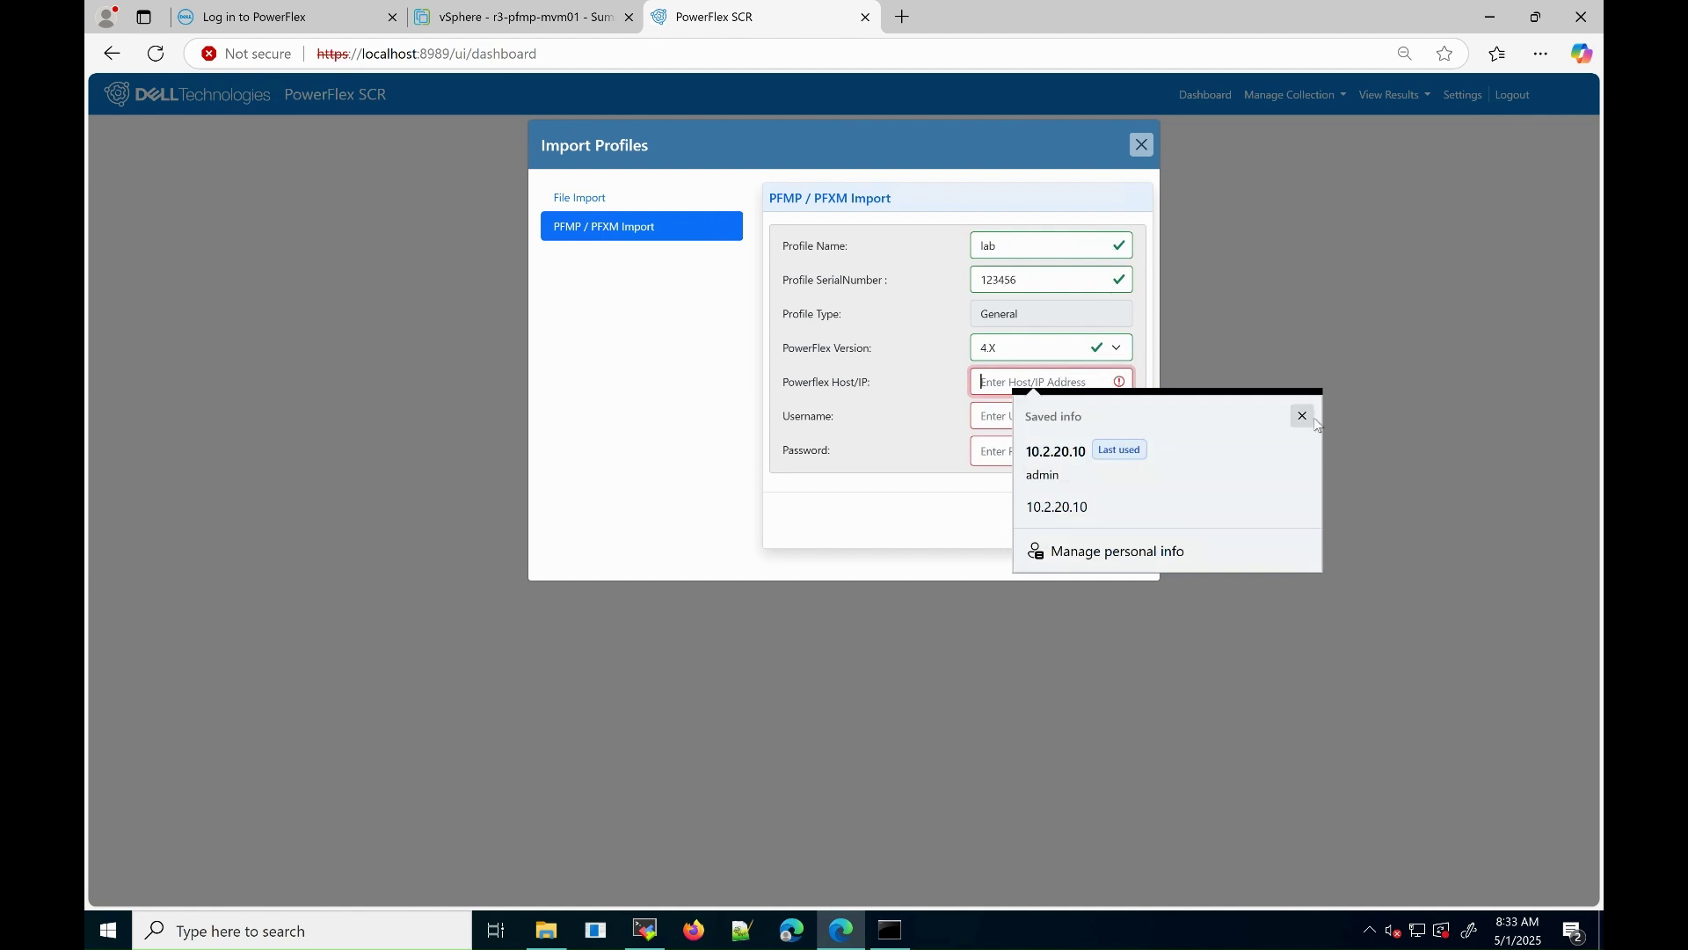
Enter host 10.2.20.10, username admin and the PowerFlex password
{"action": "left_click", "coordinate": [1303, 416]}
{"action": "left_click", "coordinate": [1031, 383]}
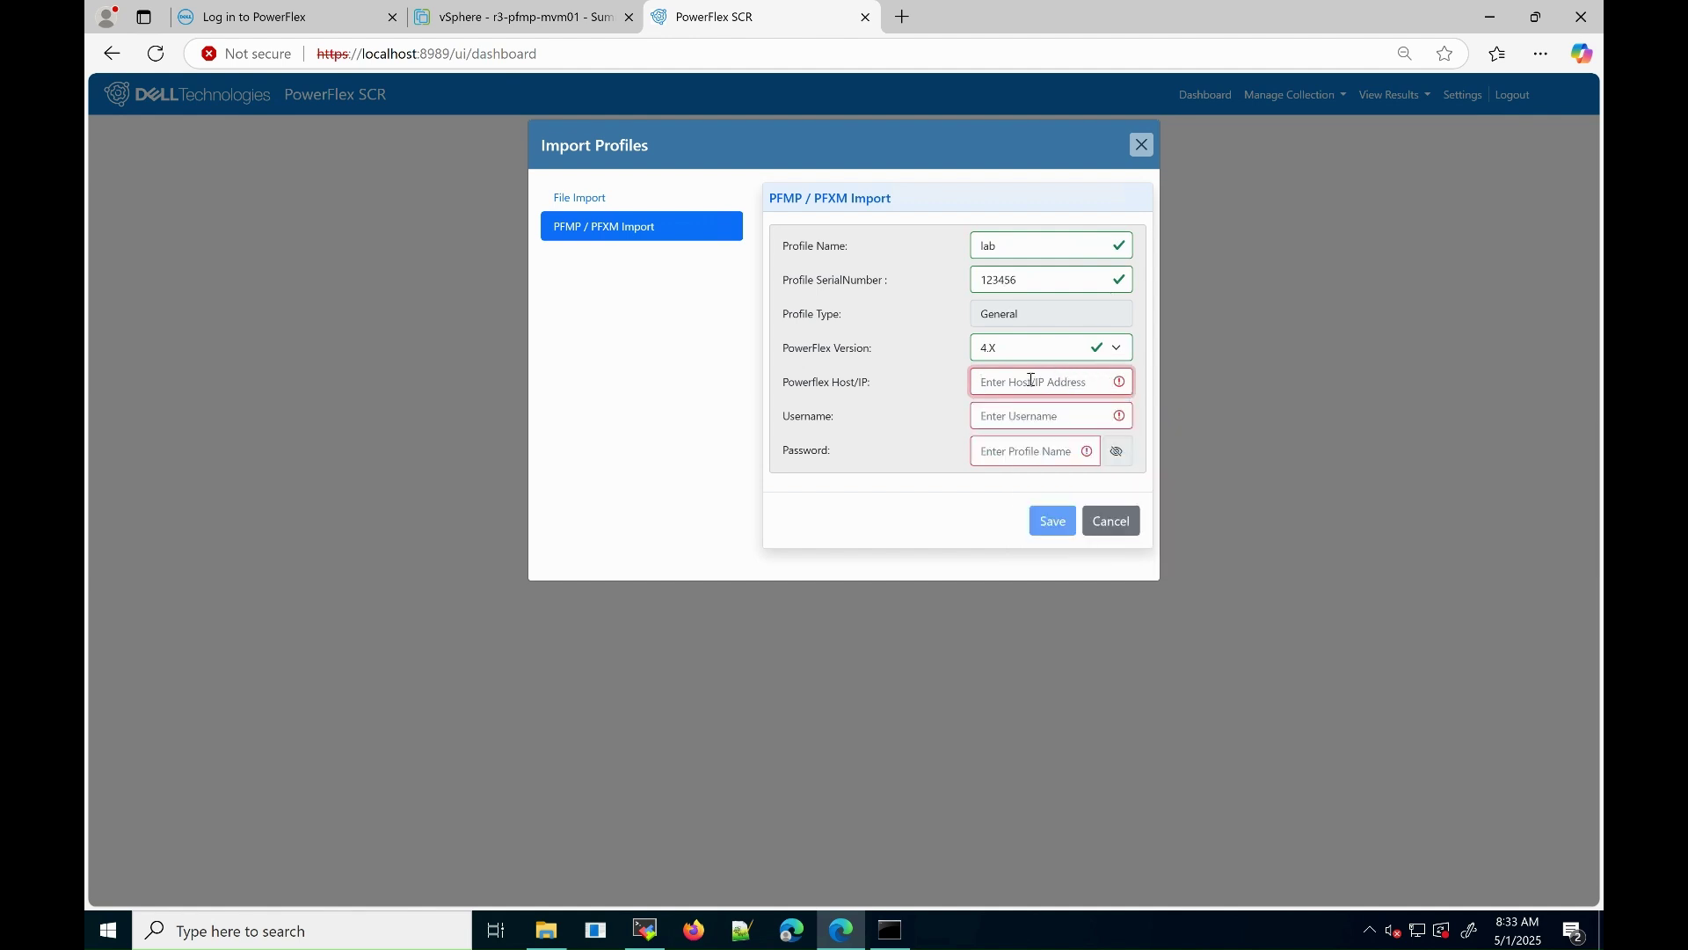
{"action": "type", "text": "10.2.20.10"}
{"action": "left_click", "coordinate": [1017, 415]}
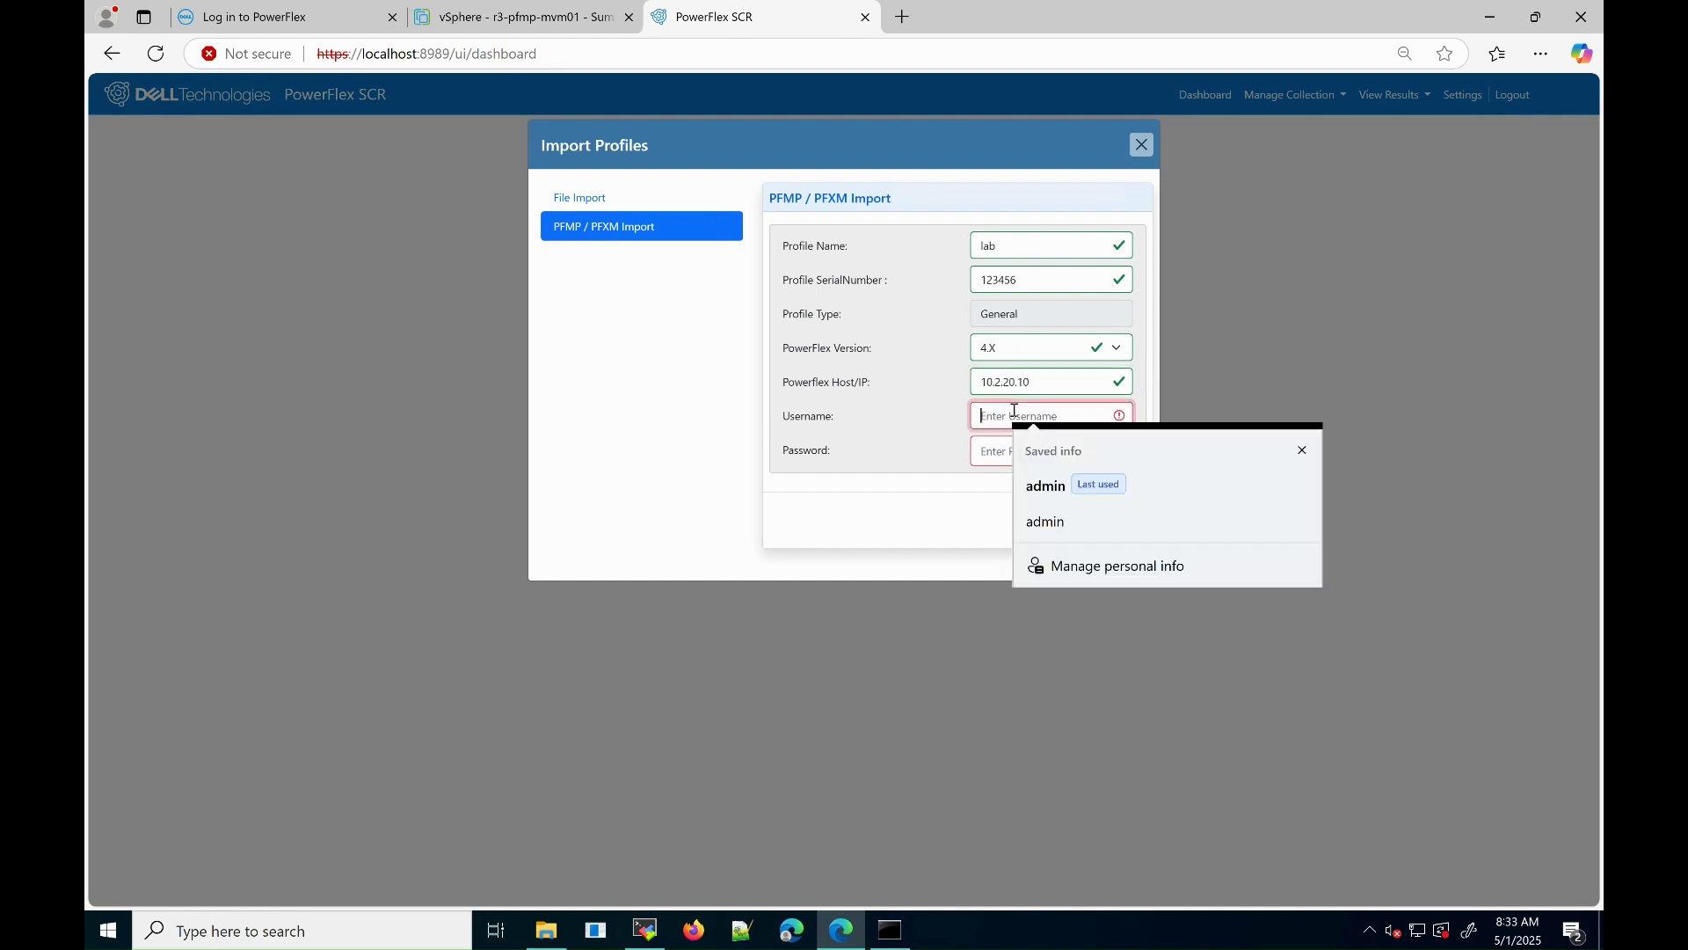
{"action": "left_click", "coordinate": [1045, 486]}
{"action": "left_click", "coordinate": [1036, 449]}
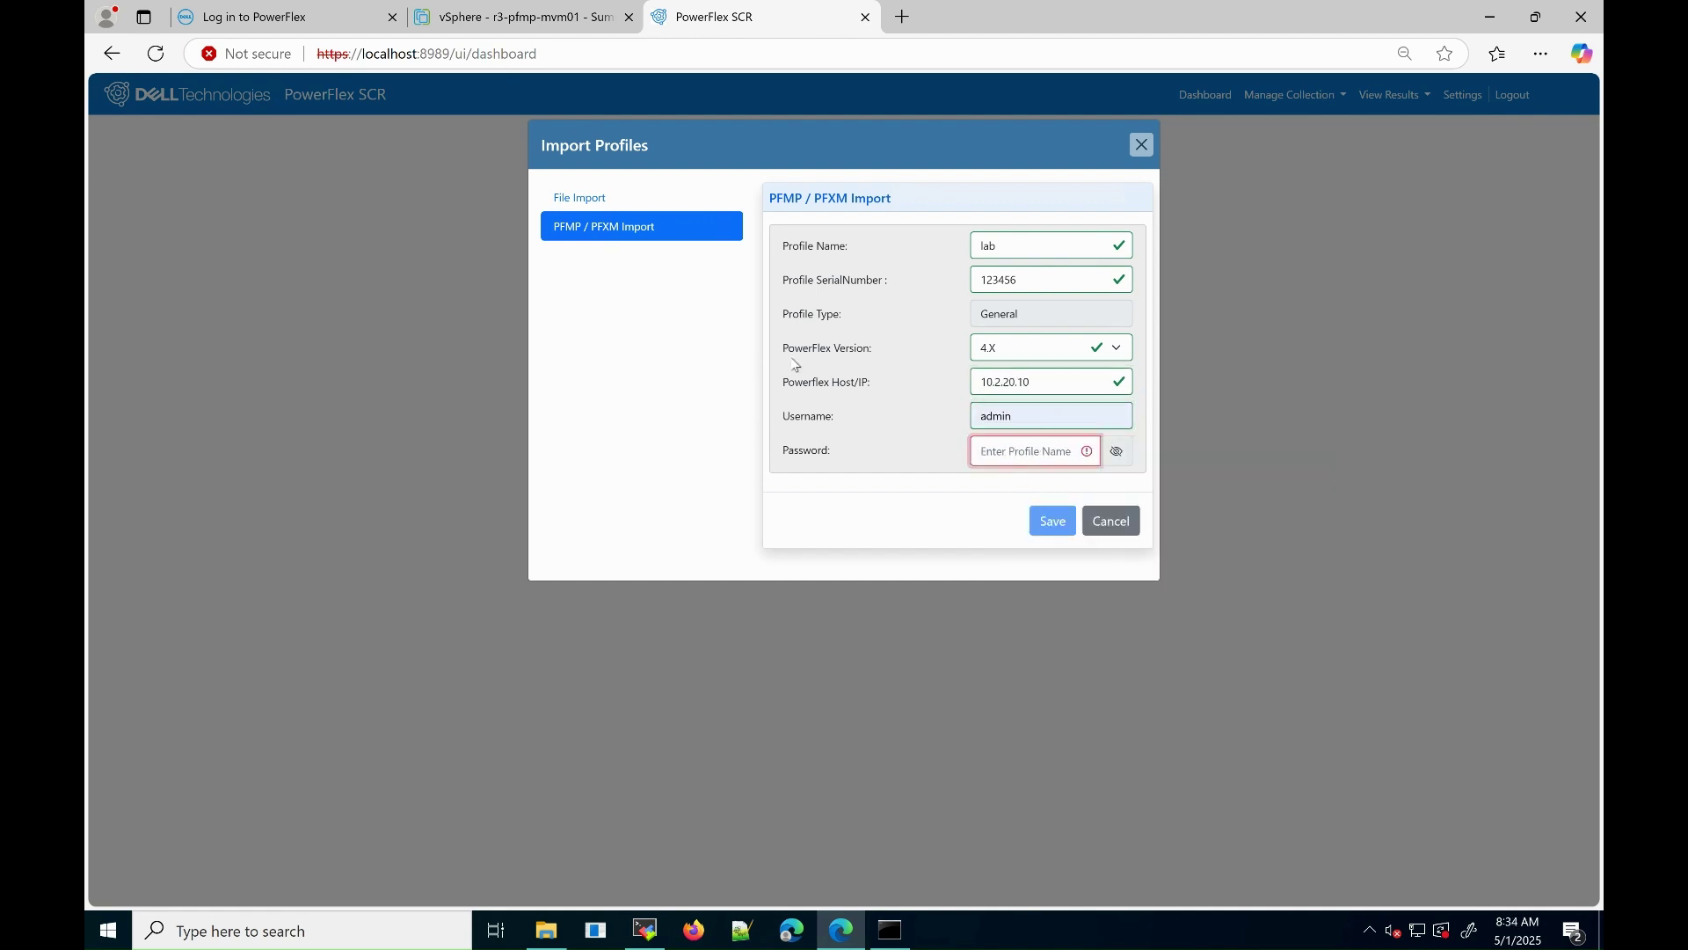
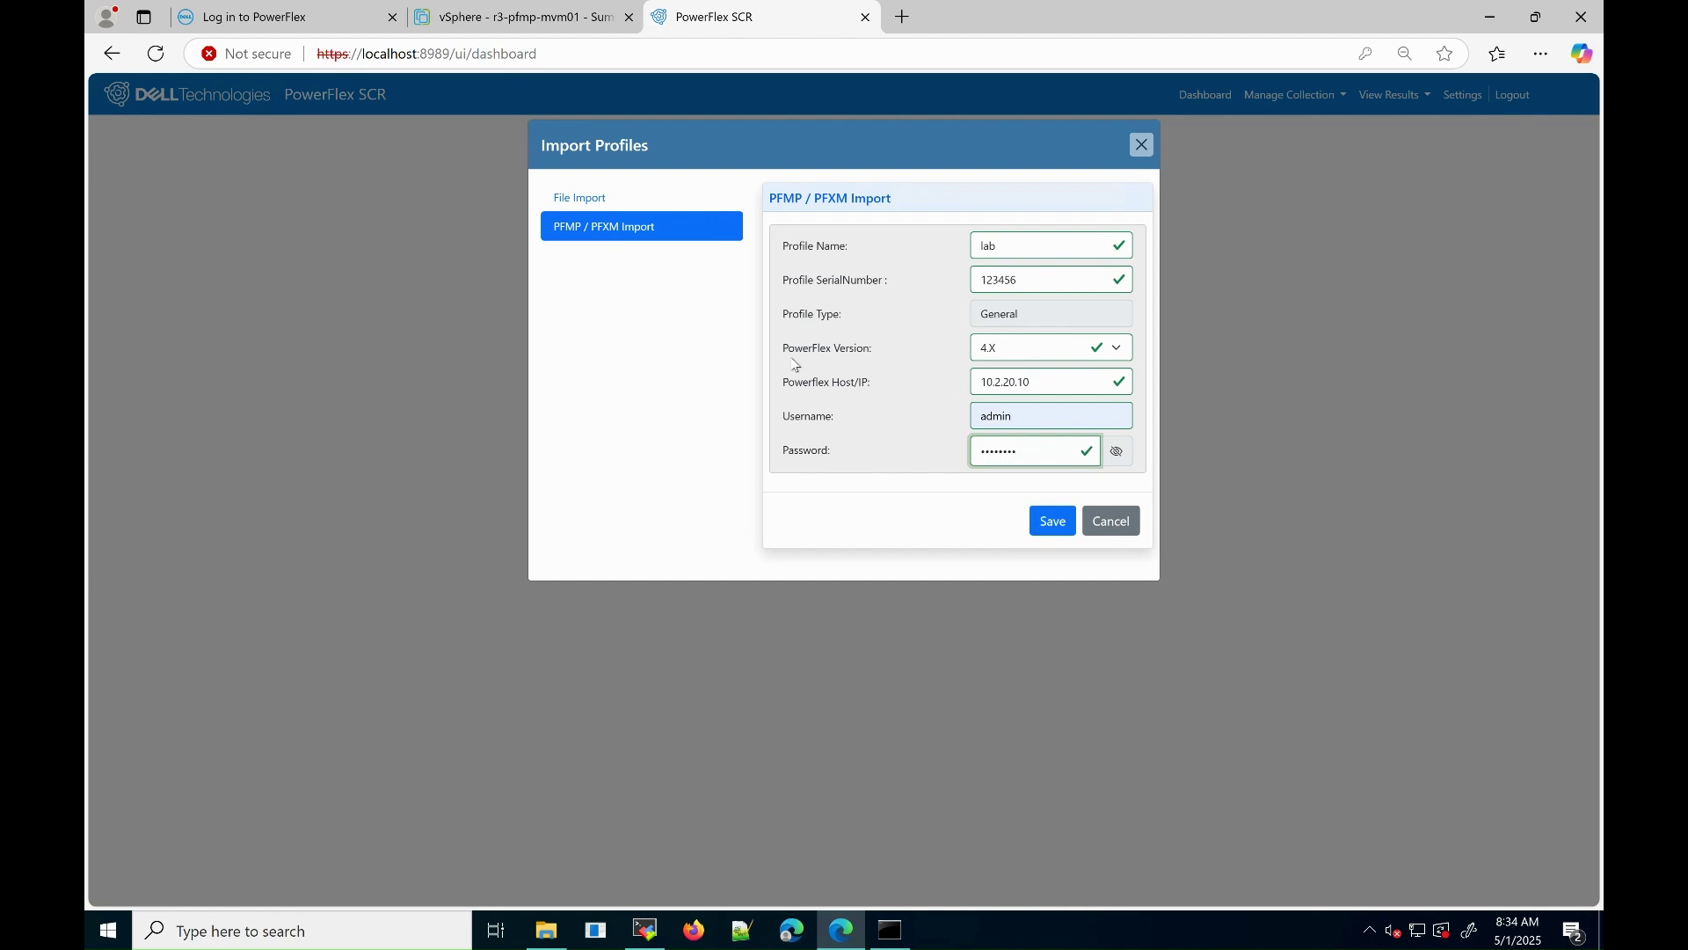
Save the lab profile, then expand and collapse its Dell Server group
{"action": "left_click", "coordinate": [1053, 520]}
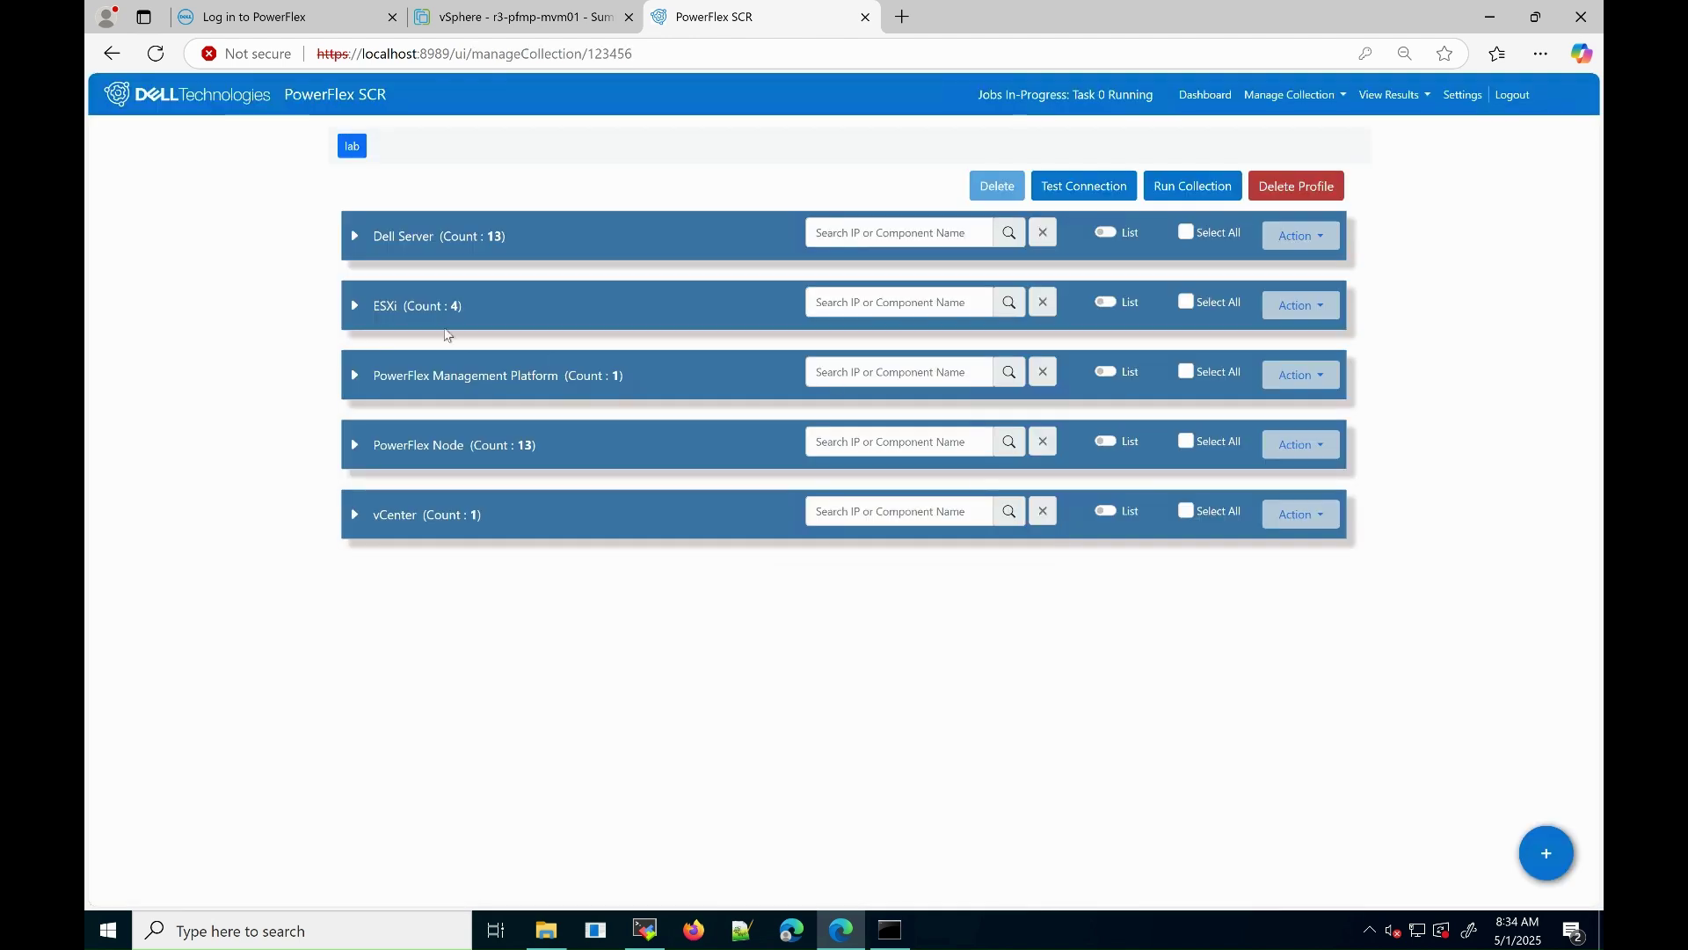
{"action": "left_click", "coordinate": [354, 236]}
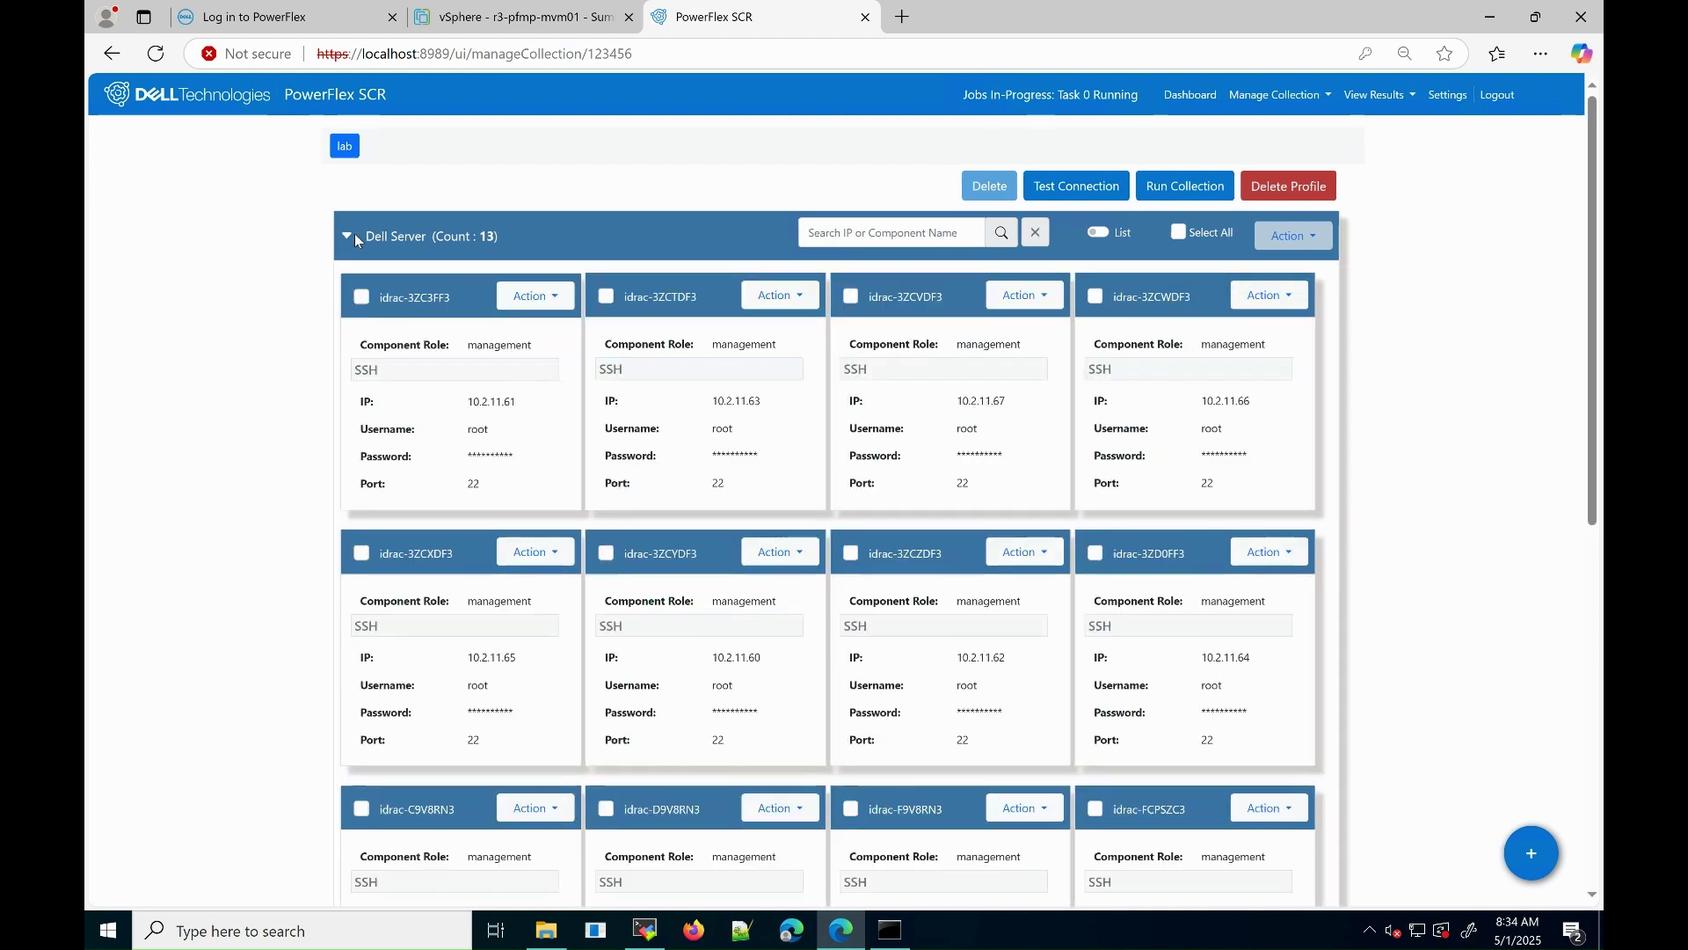
{"action": "left_click", "coordinate": [344, 236]}
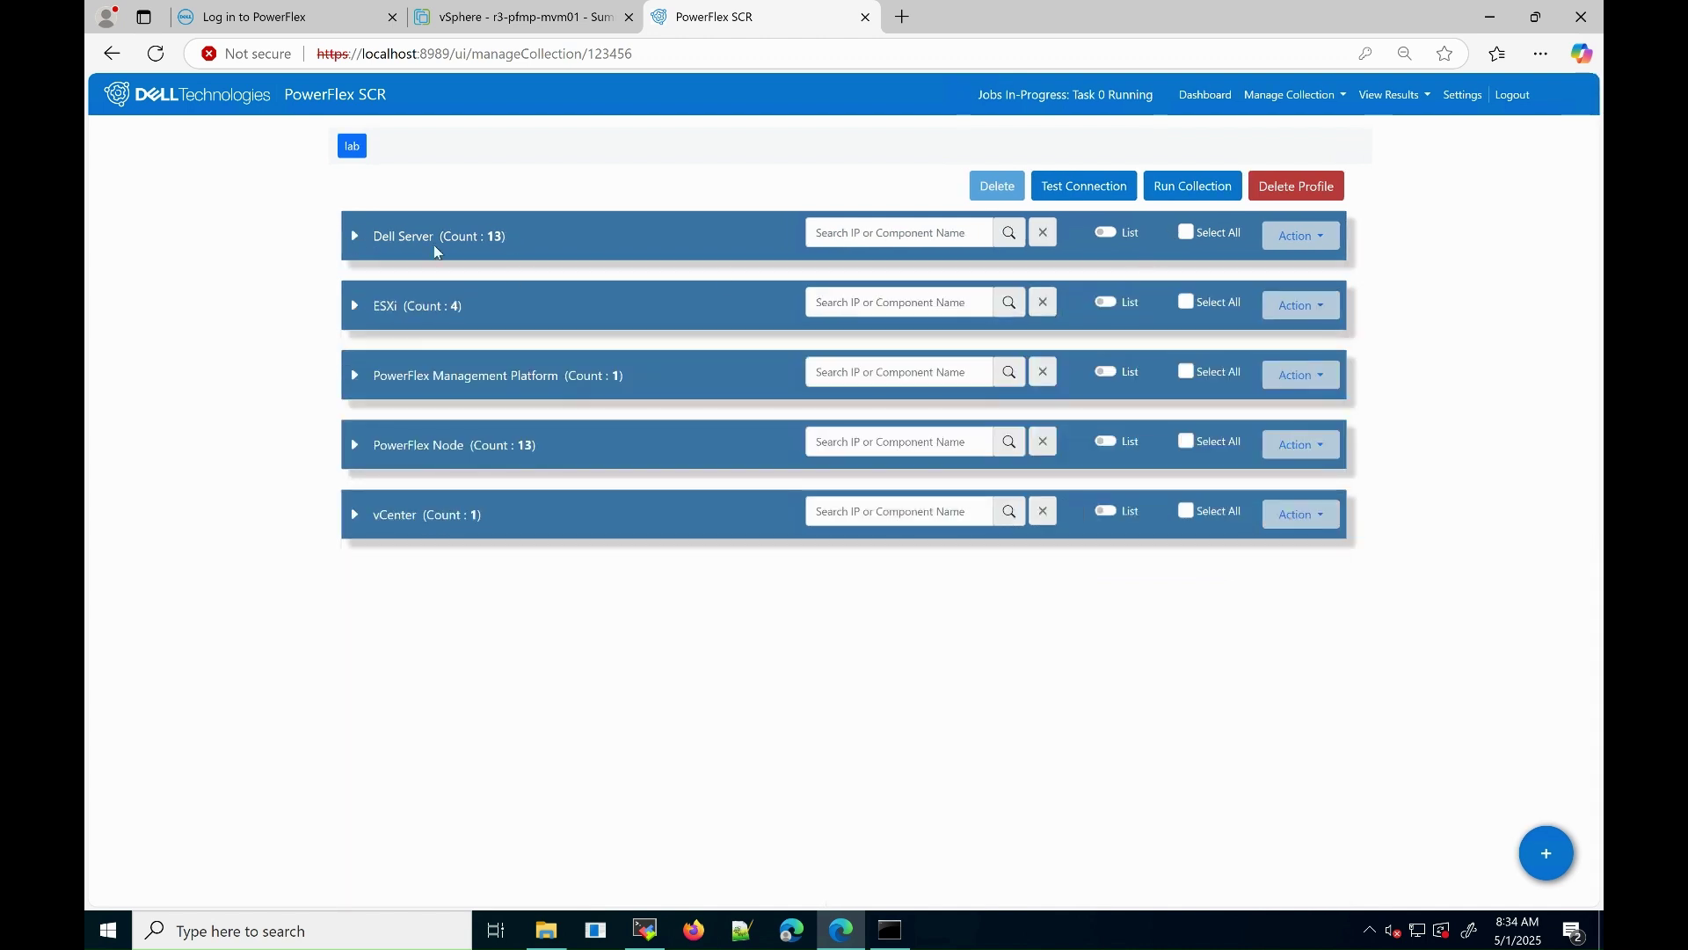
Multi Edit all 13 Dell Servers with SSH username root and the password
{"action": "left_click", "coordinate": [1187, 233]}
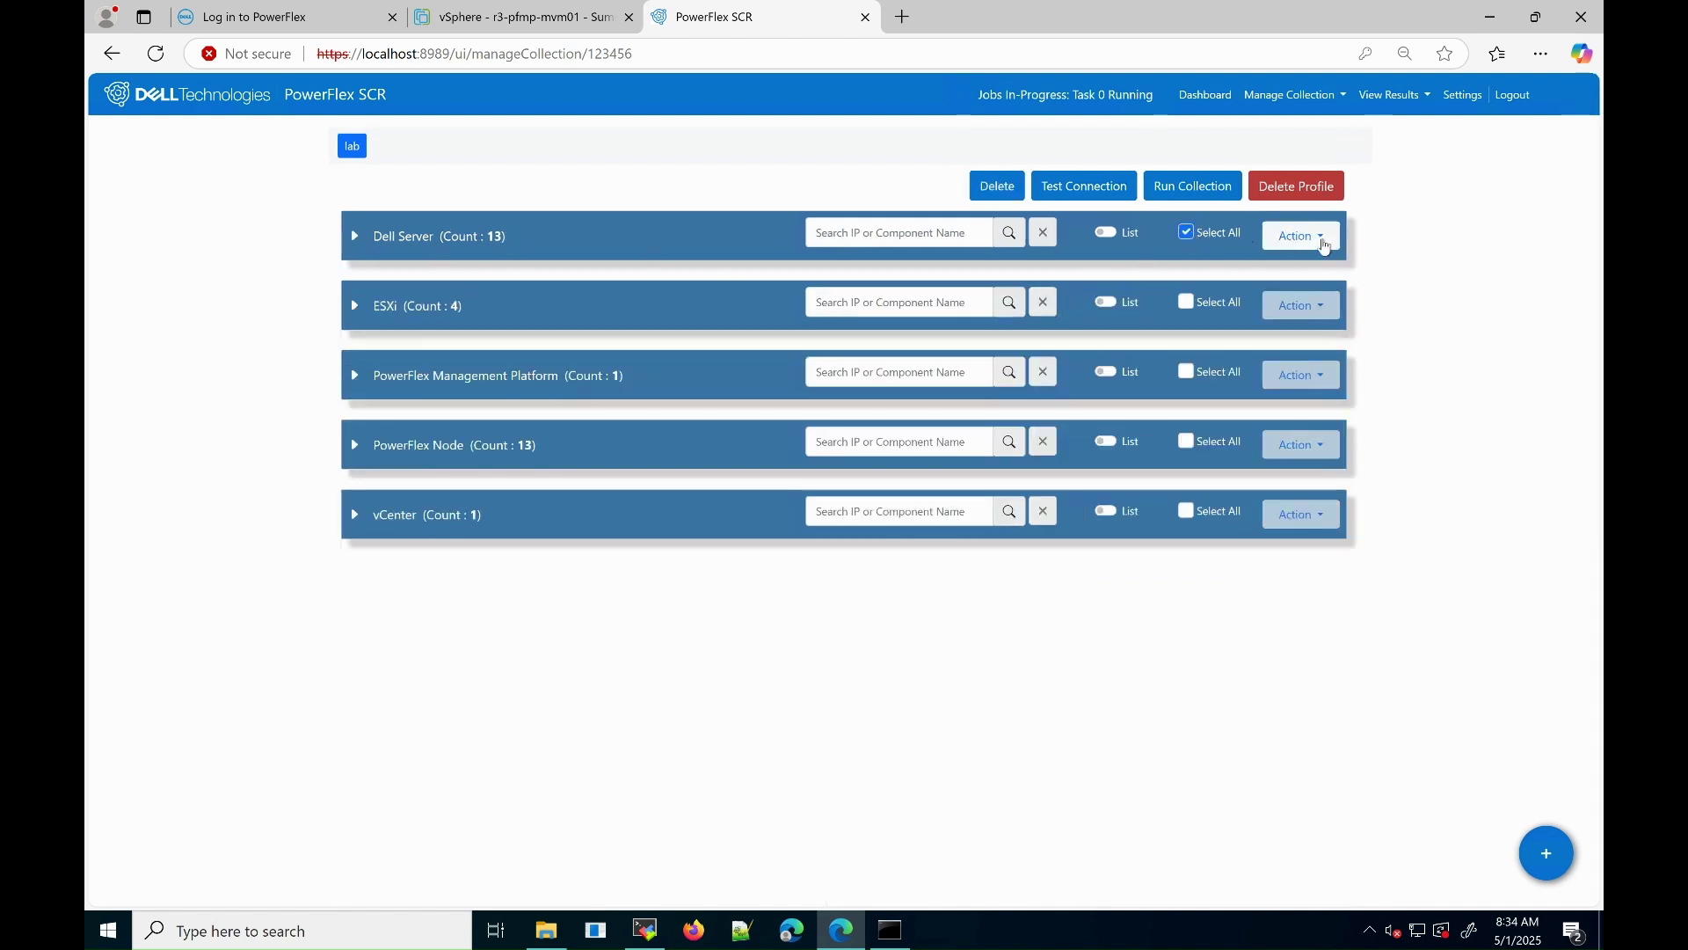
{"action": "left_click", "coordinate": [1303, 235]}
{"action": "left_click", "coordinate": [1257, 271]}
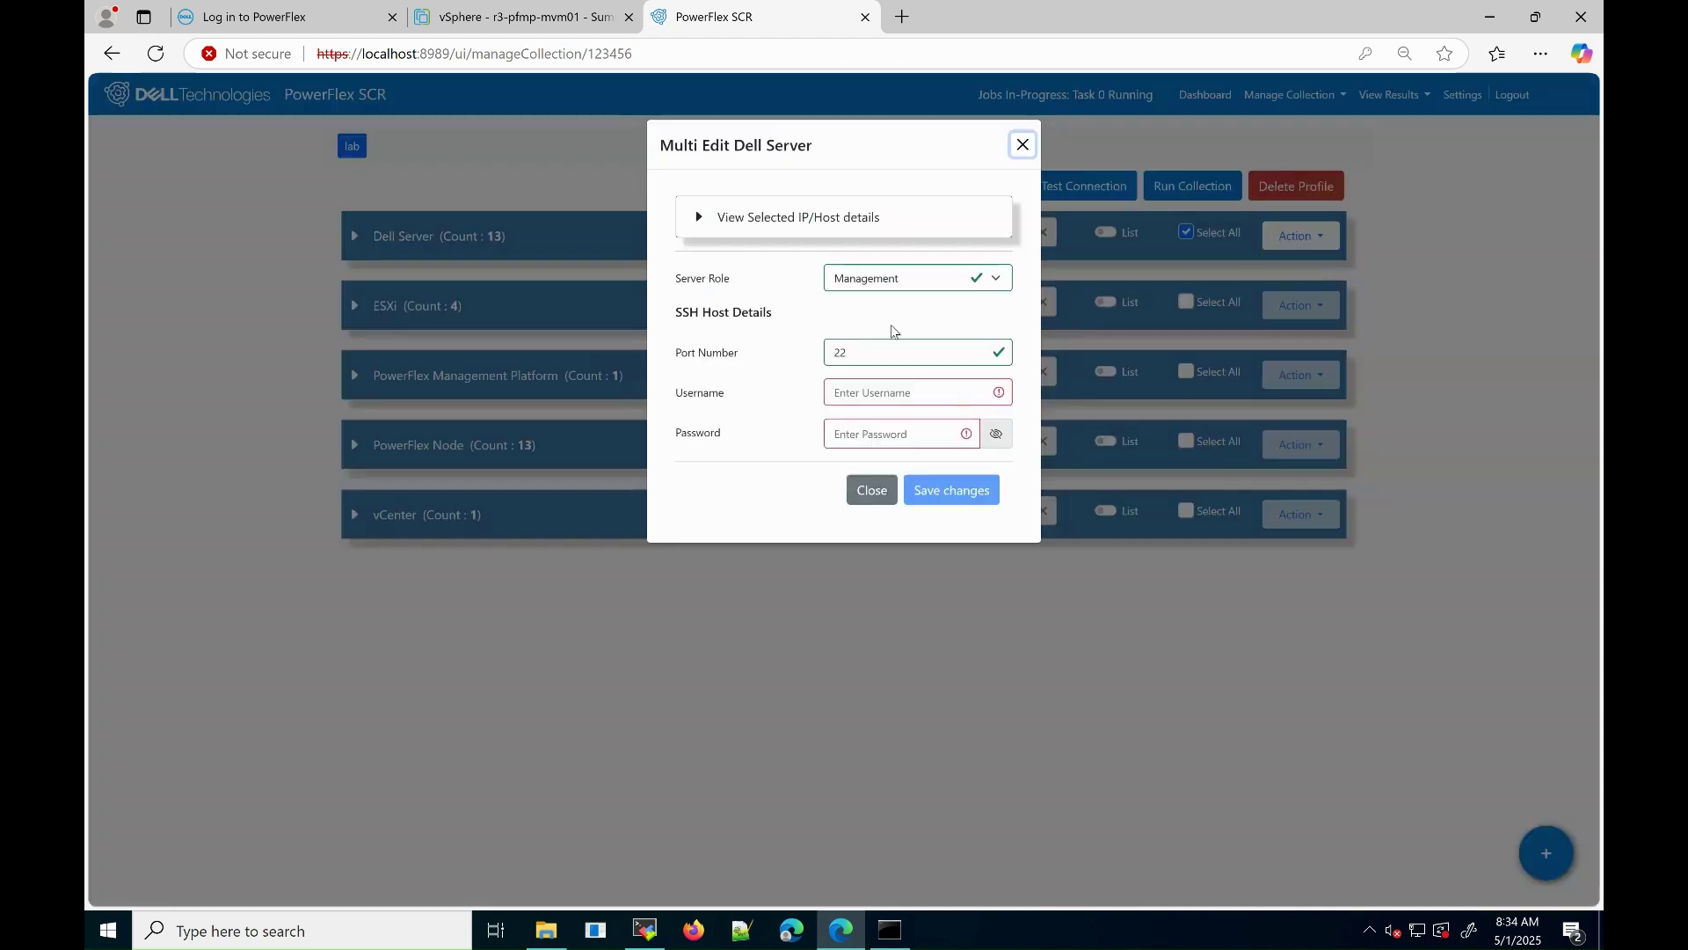
{"action": "left_click", "coordinate": [869, 390]}
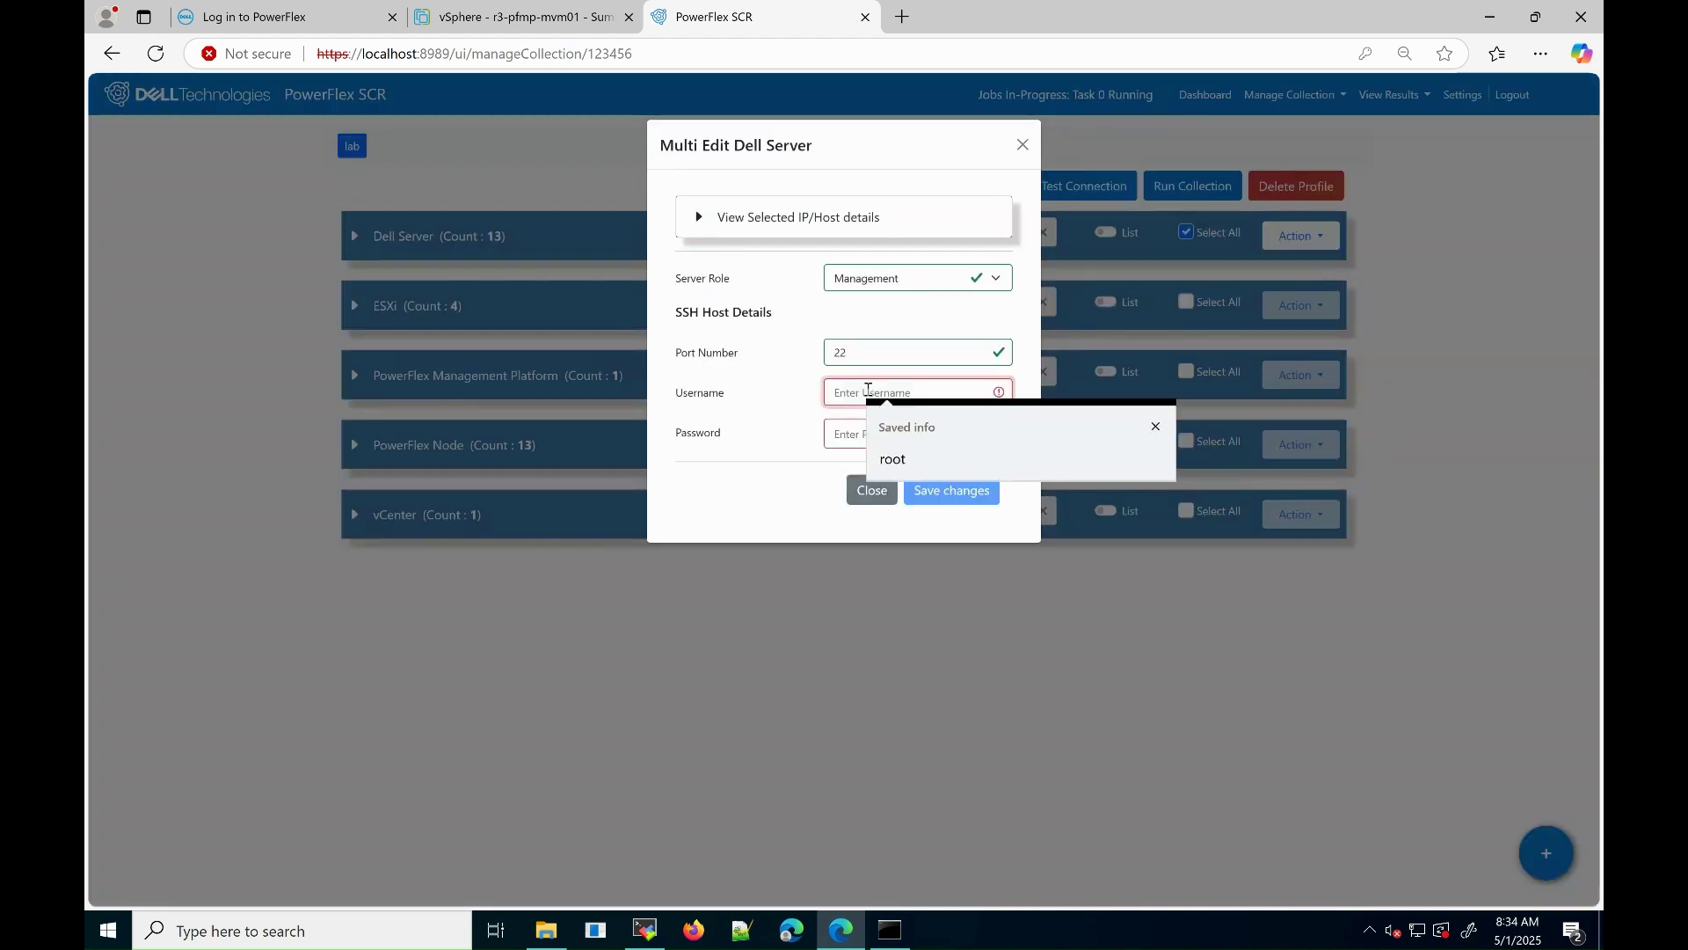
{"action": "type", "text": "root"}
{"action": "key", "text": "Tab"}
{"action": "type", "text": "password"}
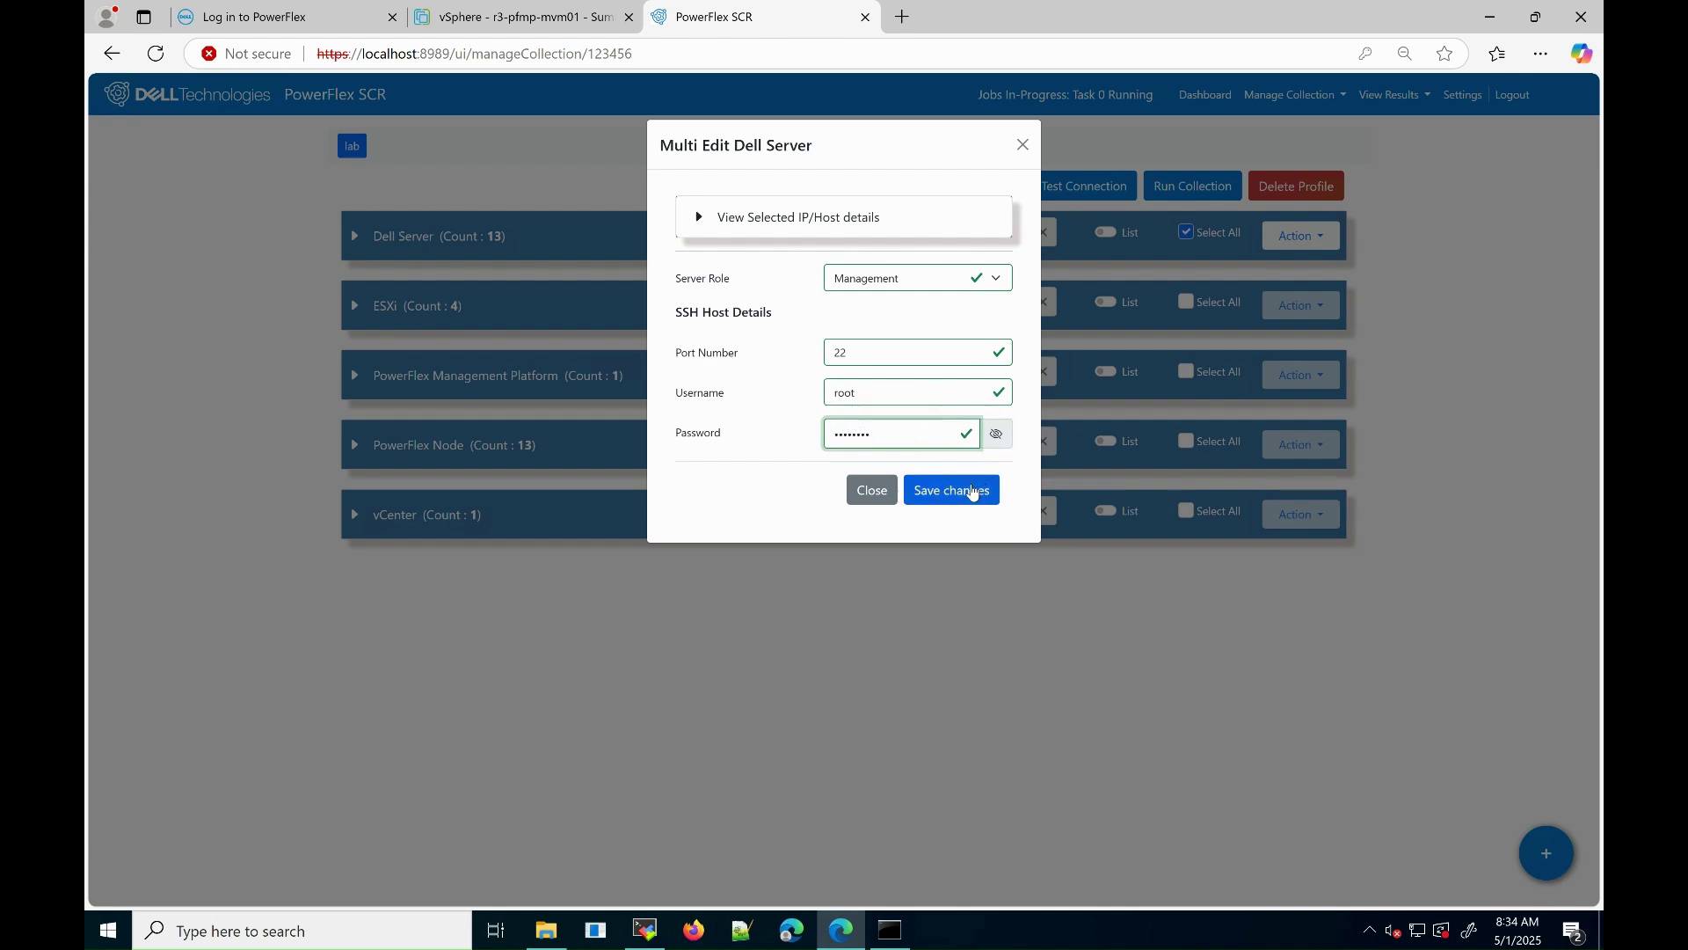
{"action": "left_click", "coordinate": [953, 491]}
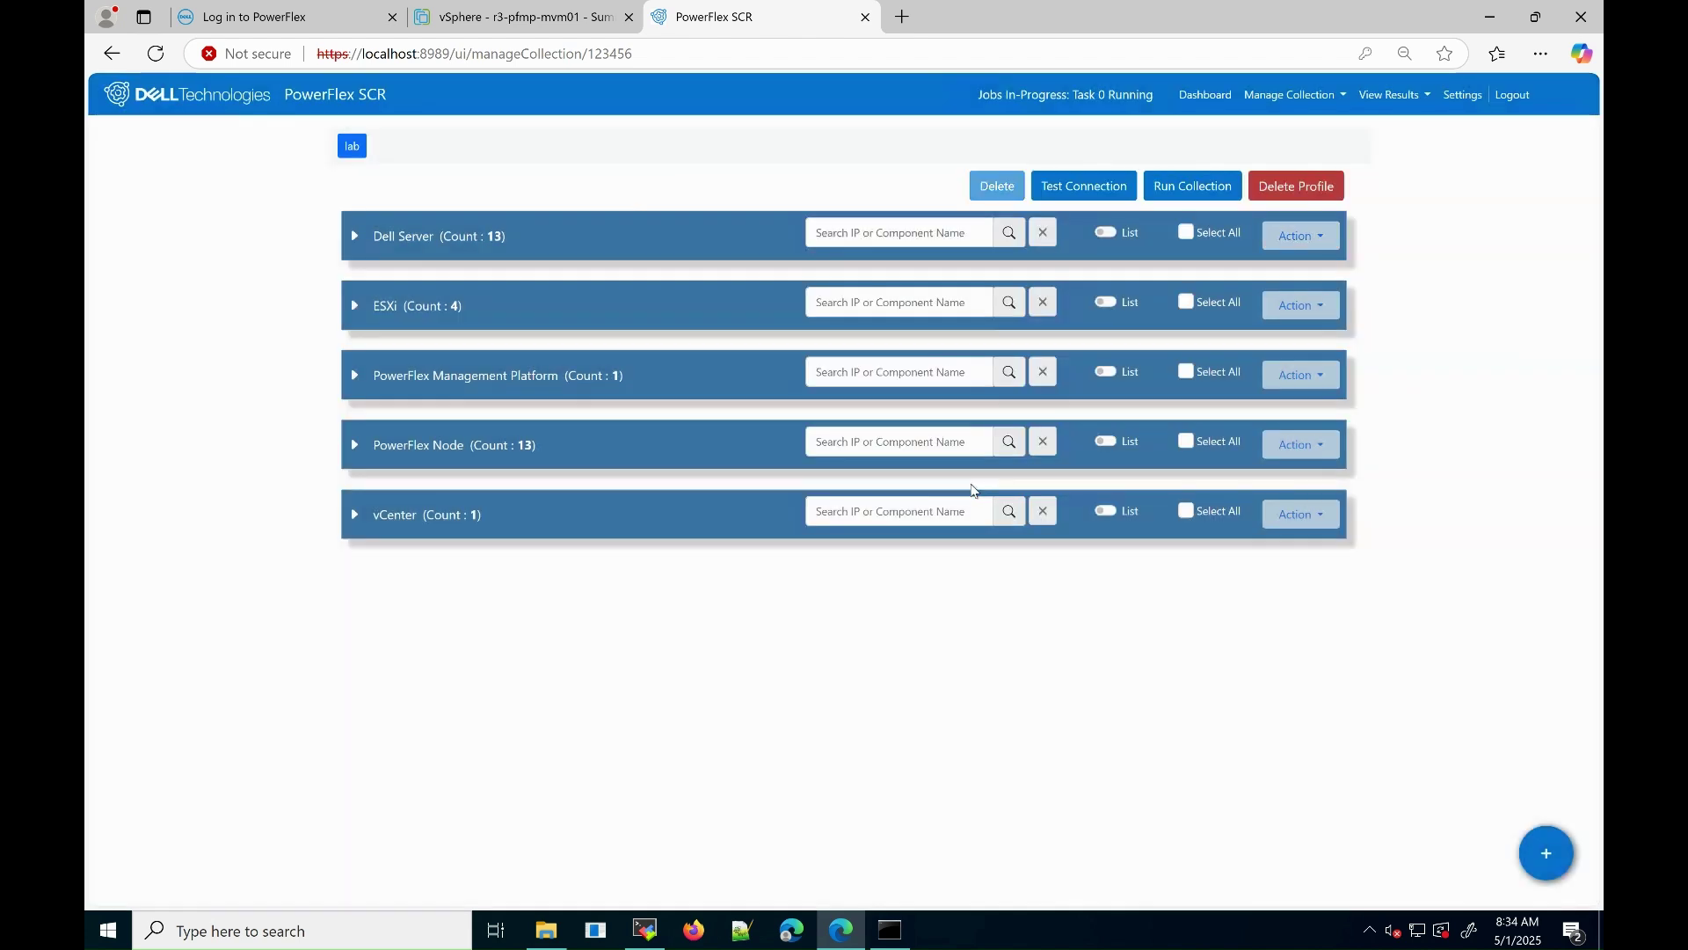
Test the connection to all Dell Servers and close the results
{"action": "left_click", "coordinate": [1323, 234]}
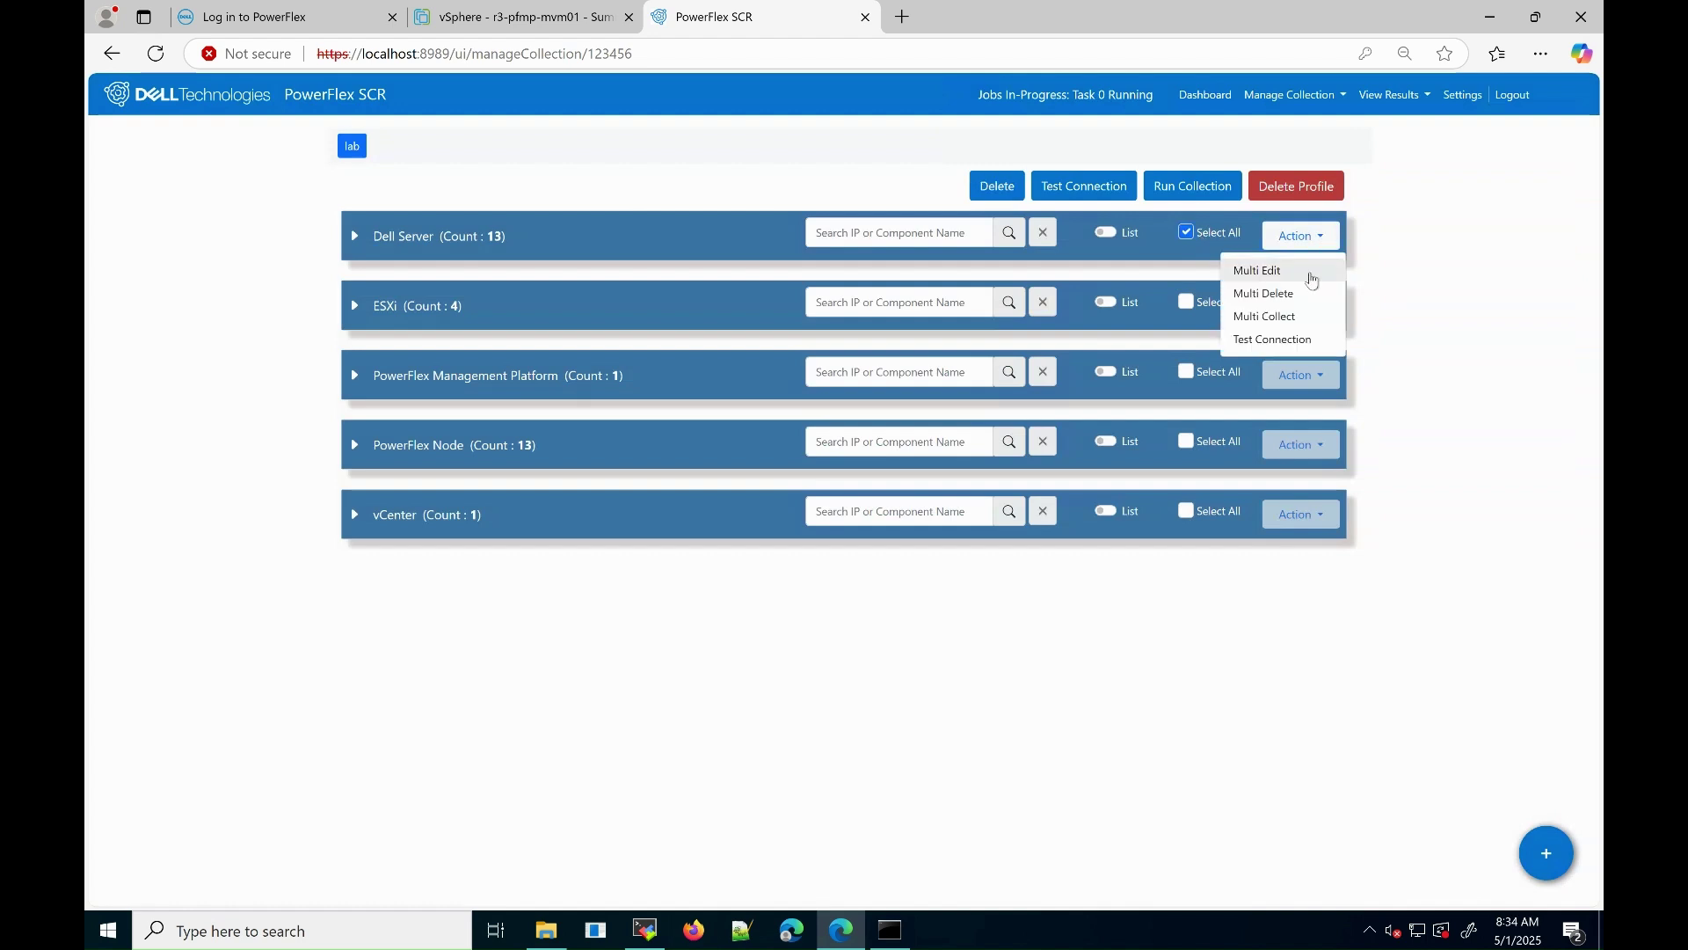
{"action": "left_click", "coordinate": [1302, 340]}
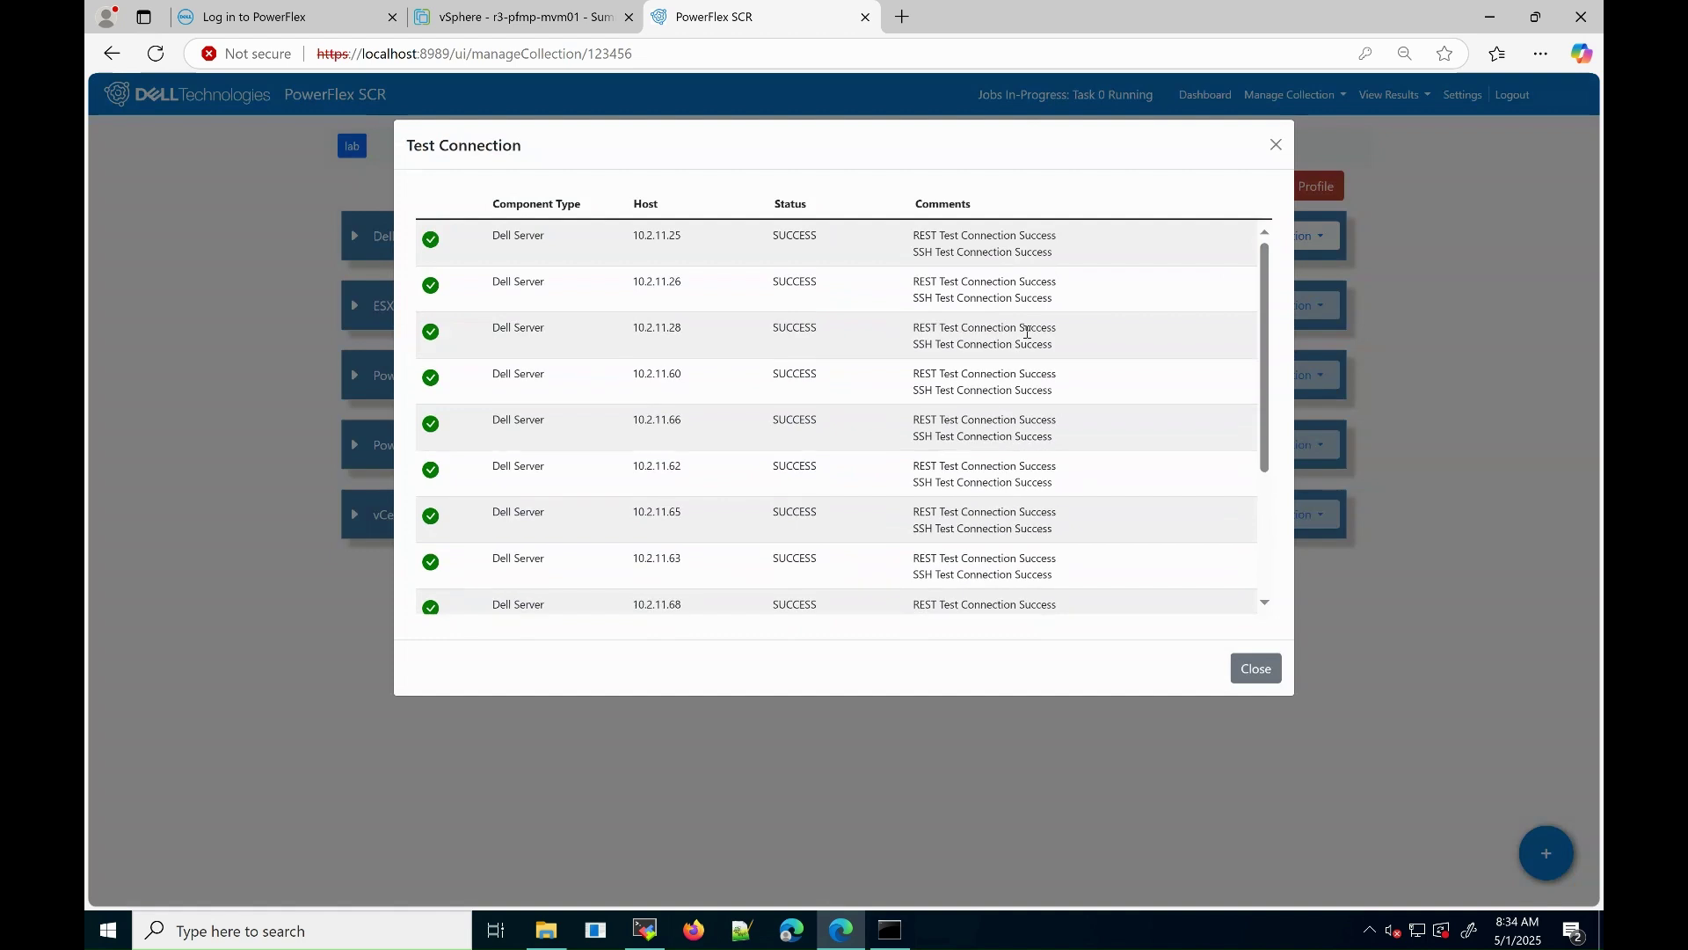
{"action": "scroll", "coordinate": [1023, 332], "scroll_direction": "down", "scroll_amount": 5}
{"action": "left_click", "coordinate": [1255, 668]}
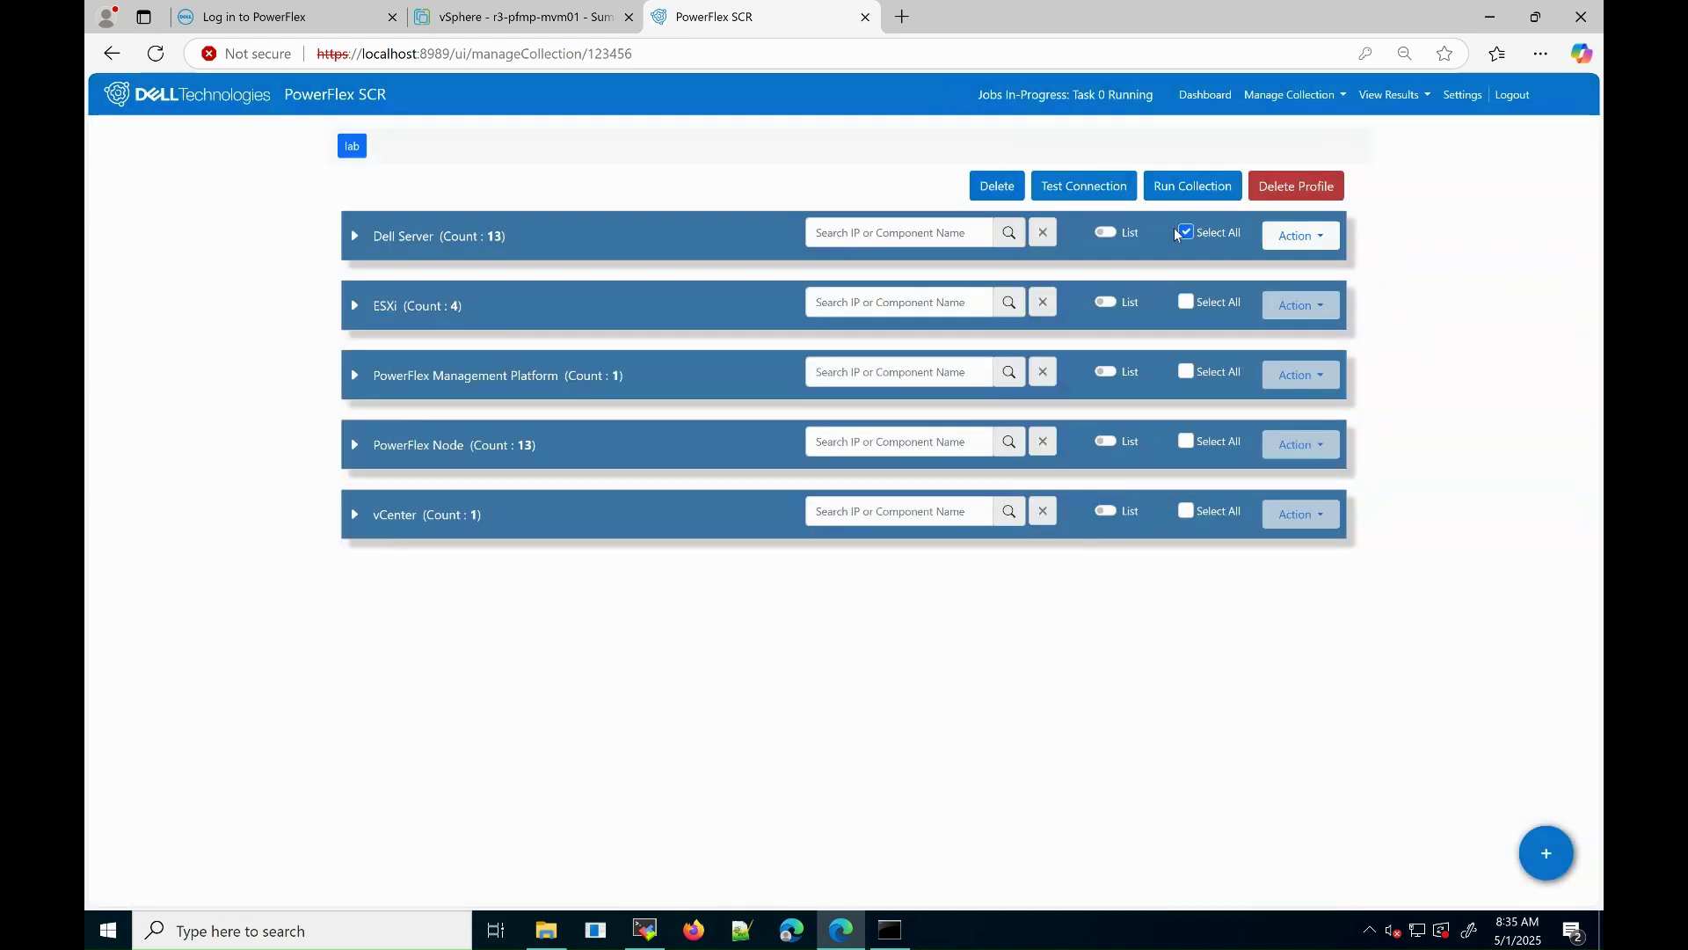
Multi Edit all four ESXi hosts with SSH username root and the password
{"action": "left_click", "coordinate": [1186, 303]}
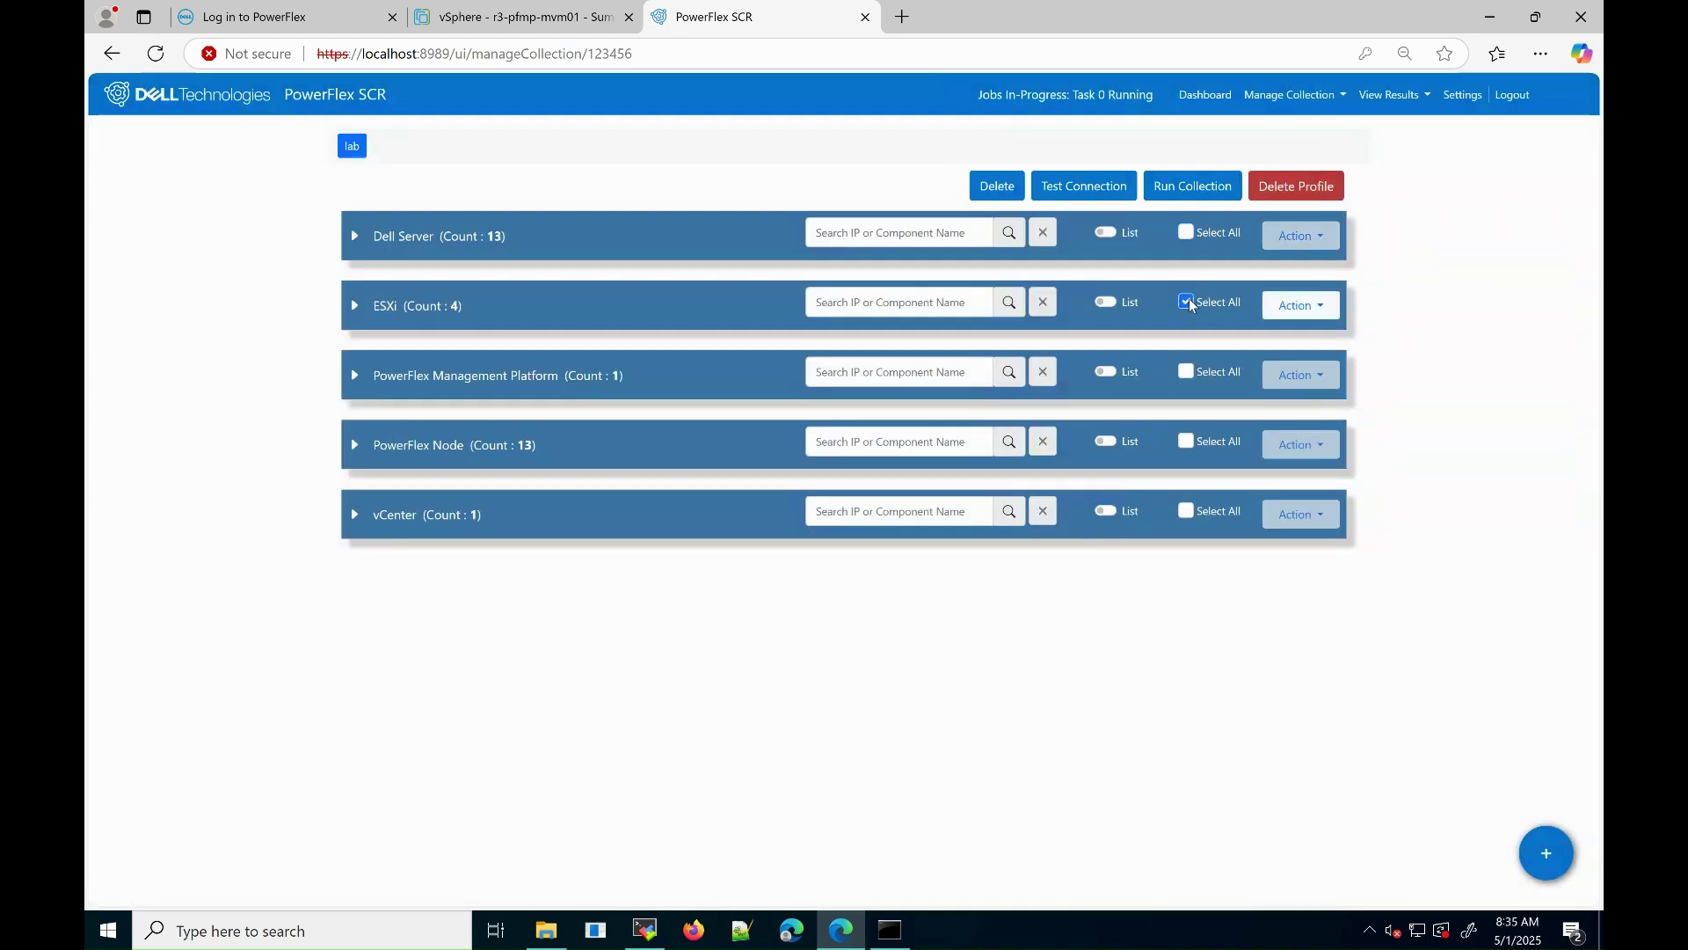
{"action": "left_click", "coordinate": [354, 305]}
{"action": "left_click", "coordinate": [354, 305]}
{"action": "left_click", "coordinate": [1299, 306]}
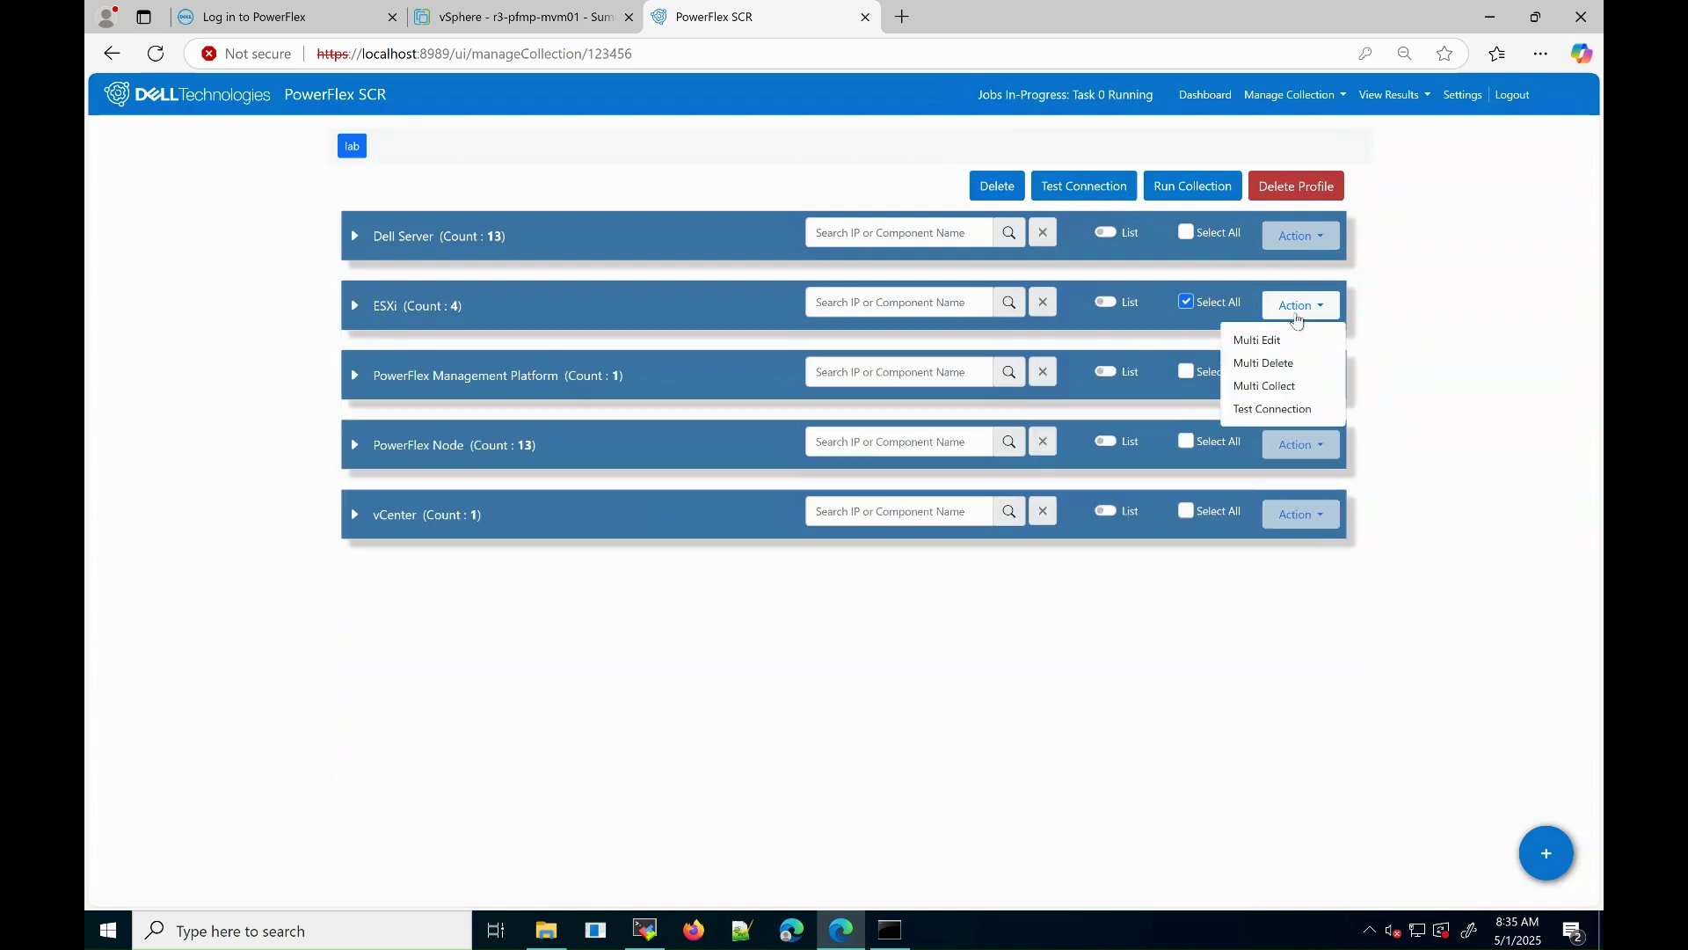
{"action": "left_click", "coordinate": [1291, 342]}
{"action": "left_click", "coordinate": [917, 352]}
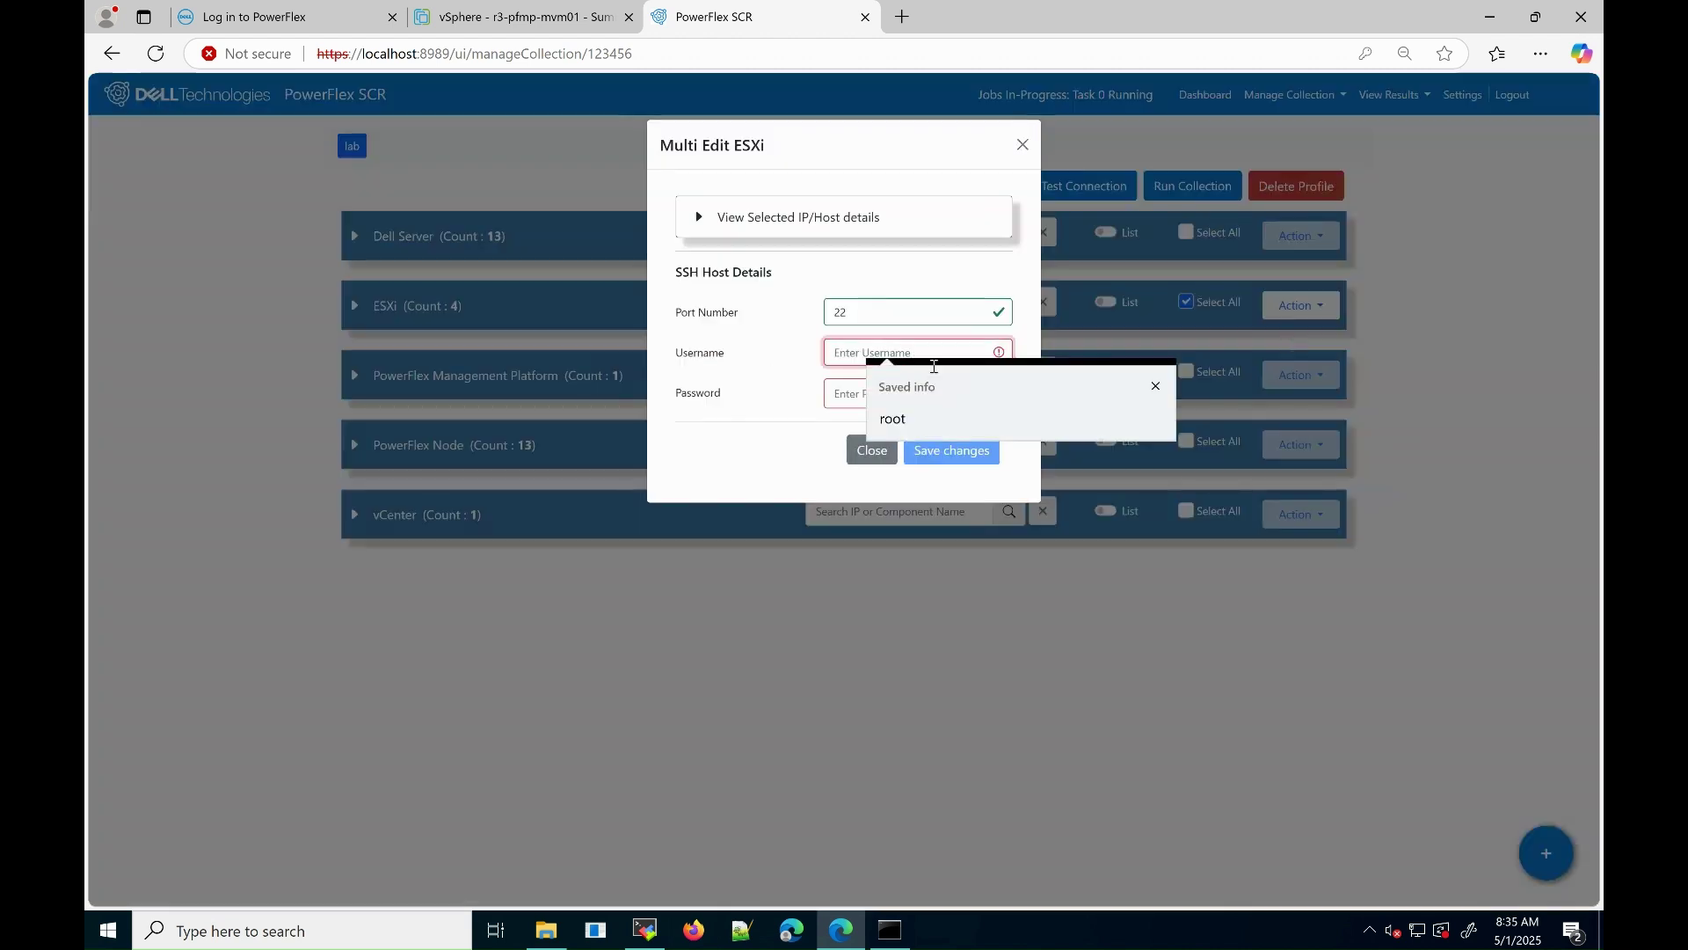
{"action": "left_click", "coordinate": [910, 421]}
{"action": "type", "text": "password"}
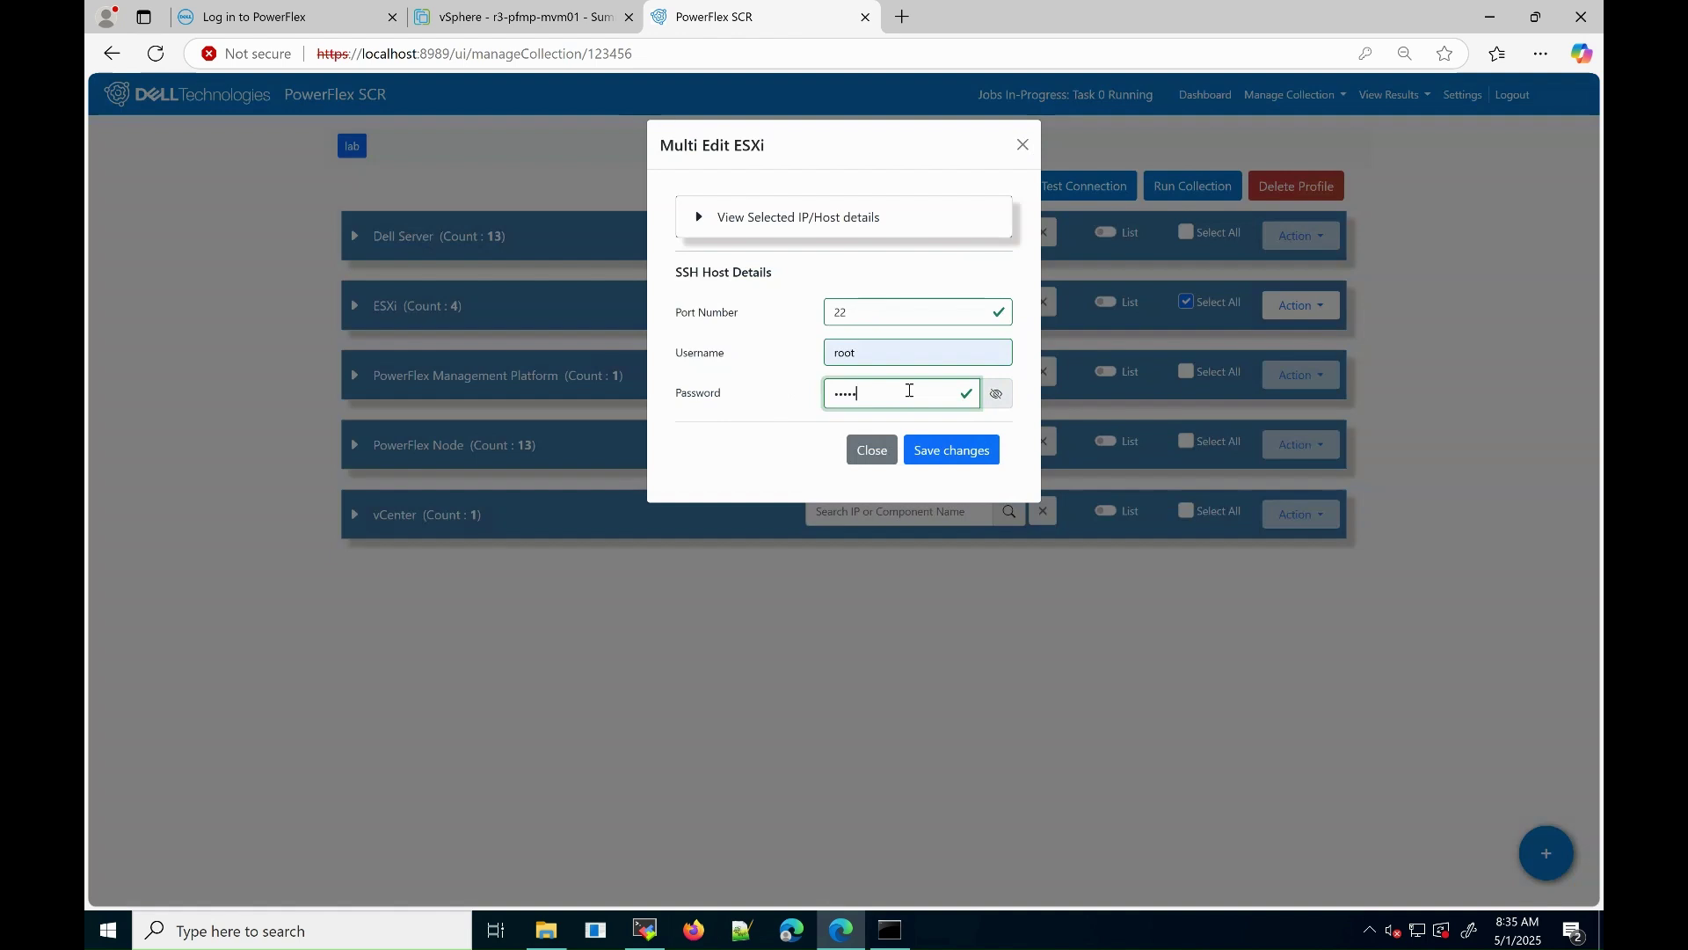
{"action": "left_click", "coordinate": [951, 451]}
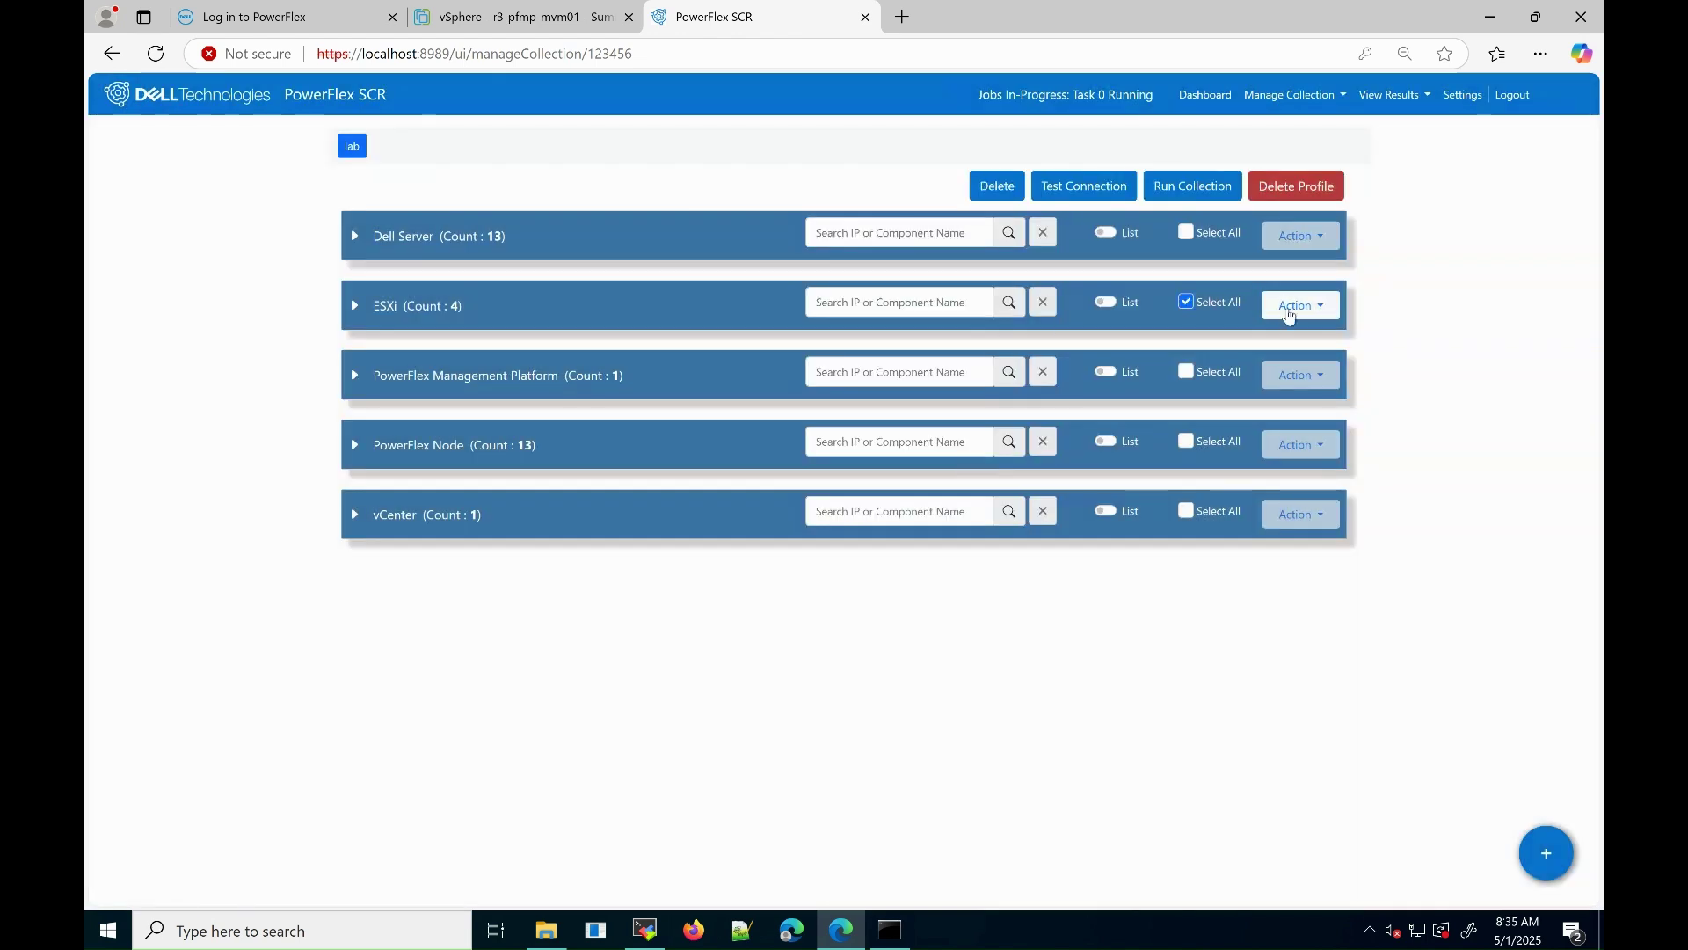
Test the connection to all four ESXi hosts and close the results
{"action": "left_click", "coordinate": [1299, 304]}
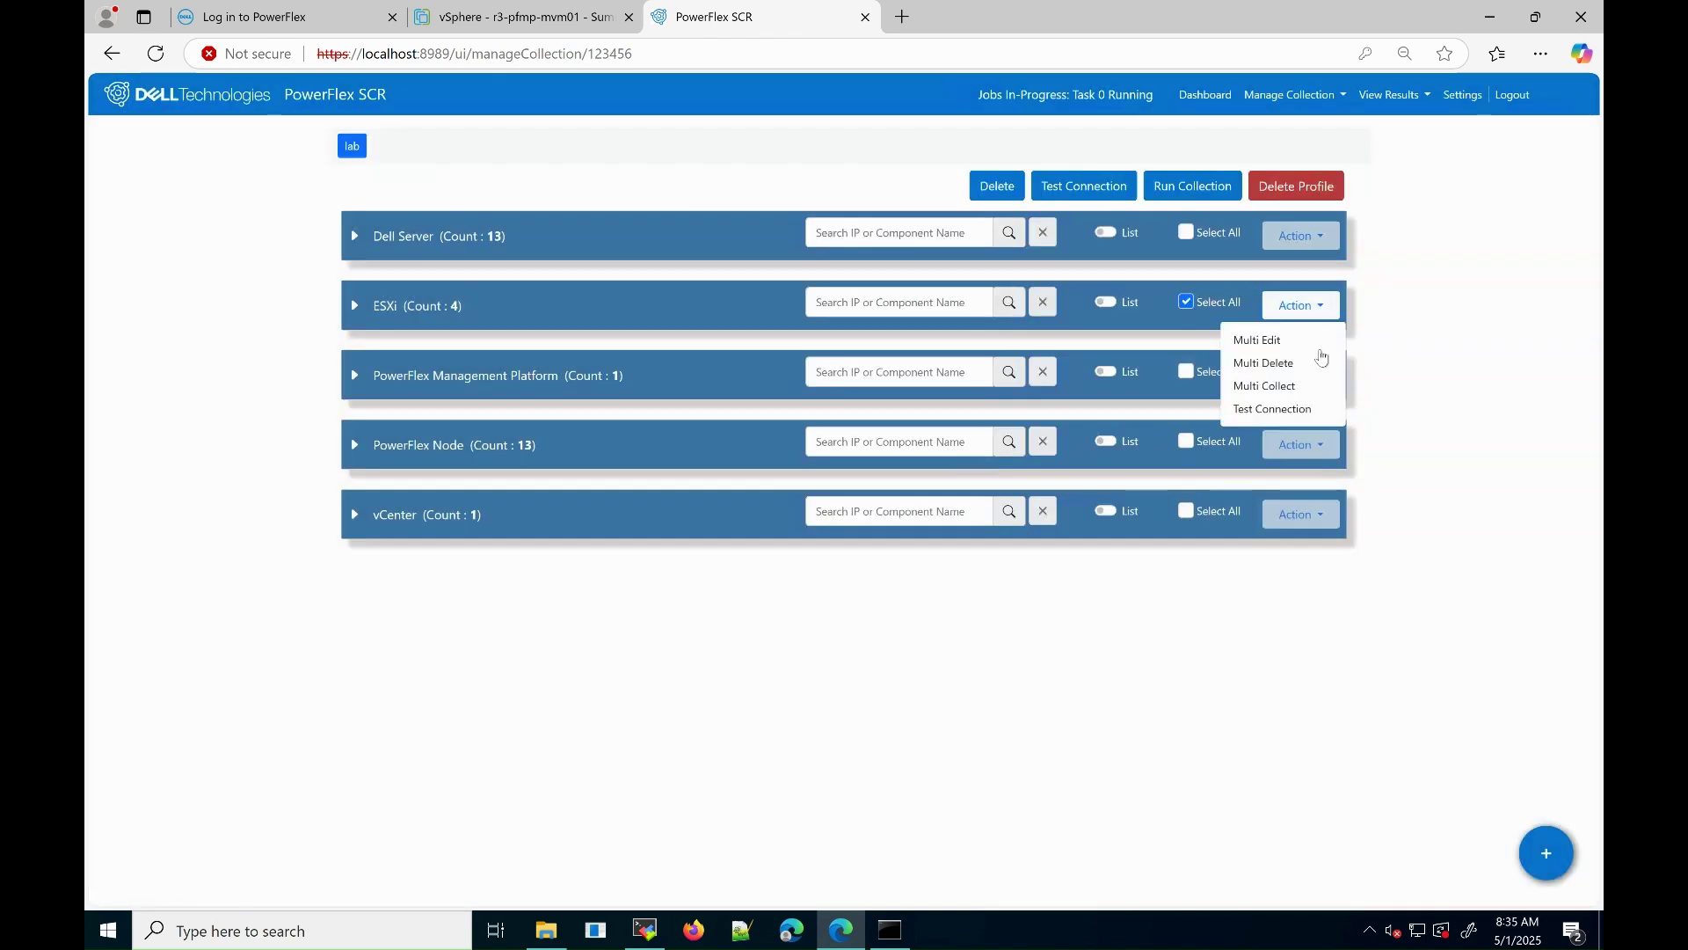
{"action": "left_click", "coordinate": [1272, 408]}
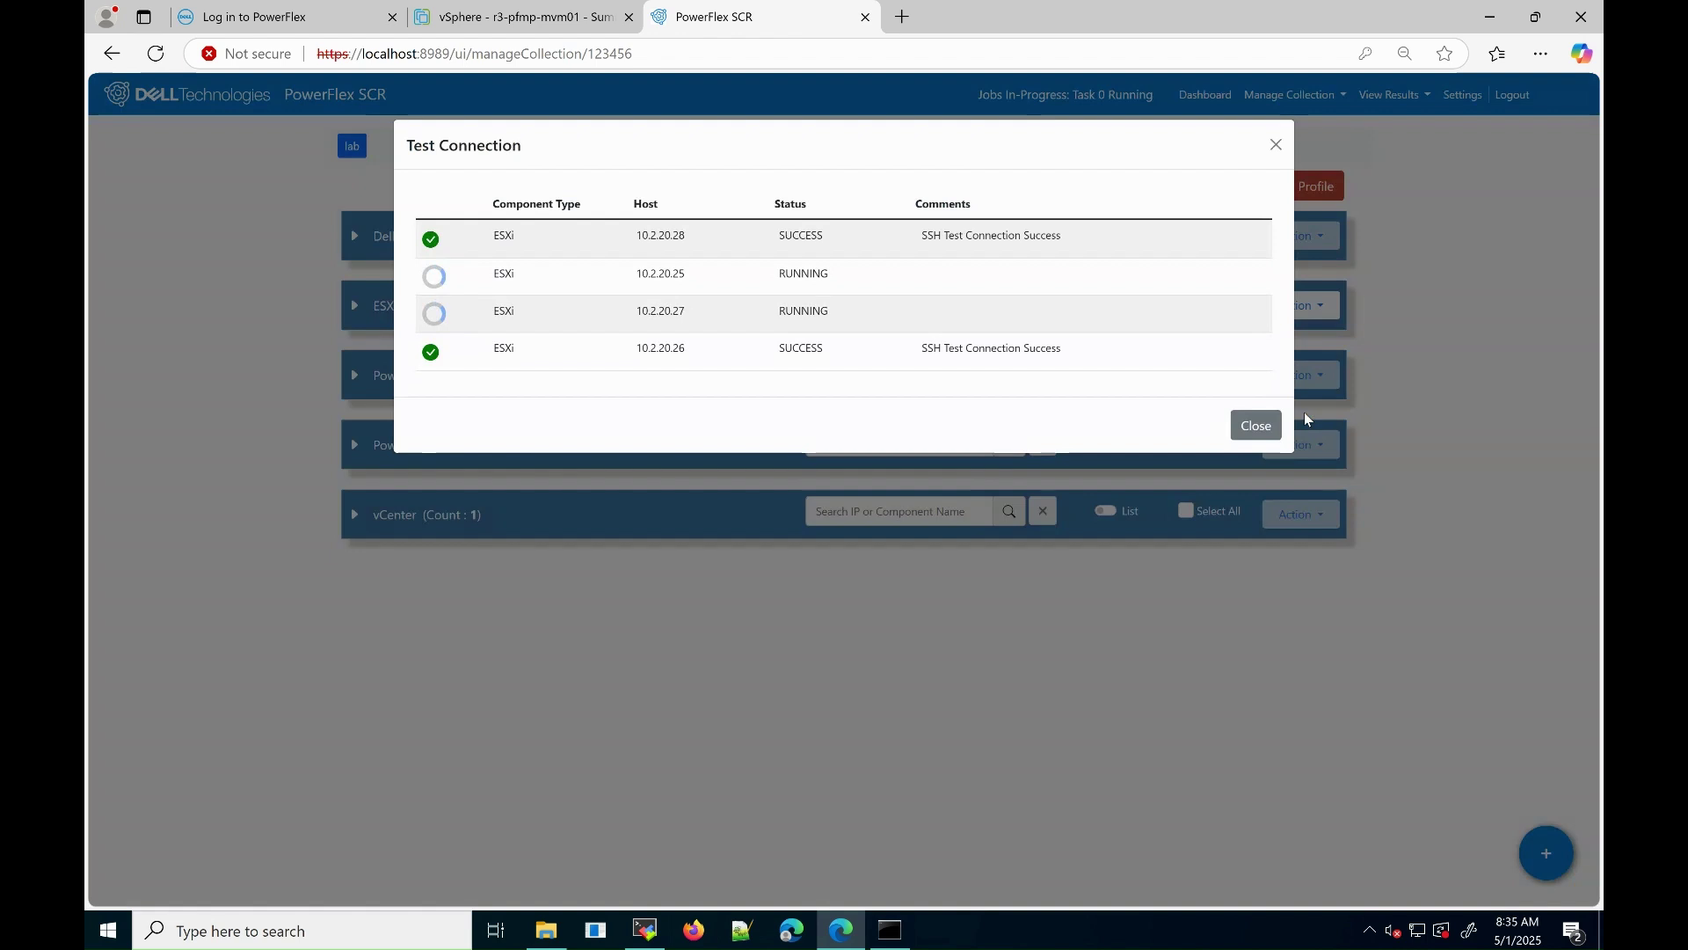
{"action": "left_click", "coordinate": [1255, 427]}
Save admin REST credentials on the PowerFlex Management Platform through Multi Edit
{"action": "left_click", "coordinate": [1186, 302]}
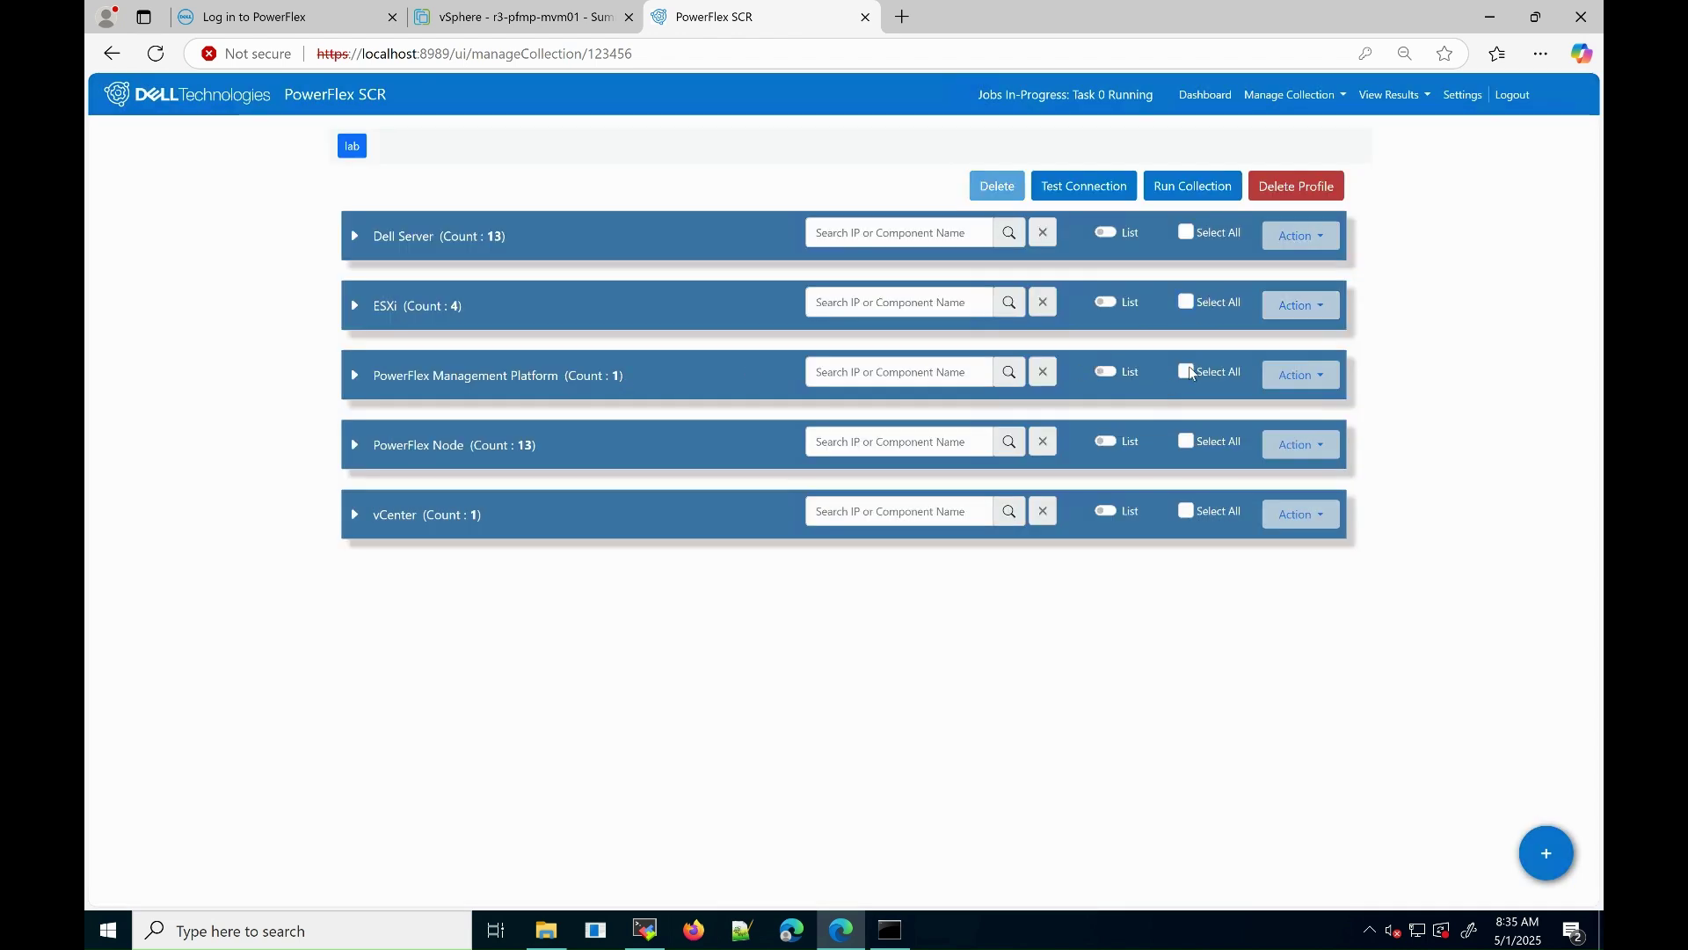
{"action": "left_click", "coordinate": [1186, 372]}
{"action": "left_click", "coordinate": [1300, 374]}
{"action": "left_click", "coordinate": [1266, 403]}
{"action": "left_click", "coordinate": [931, 353]}
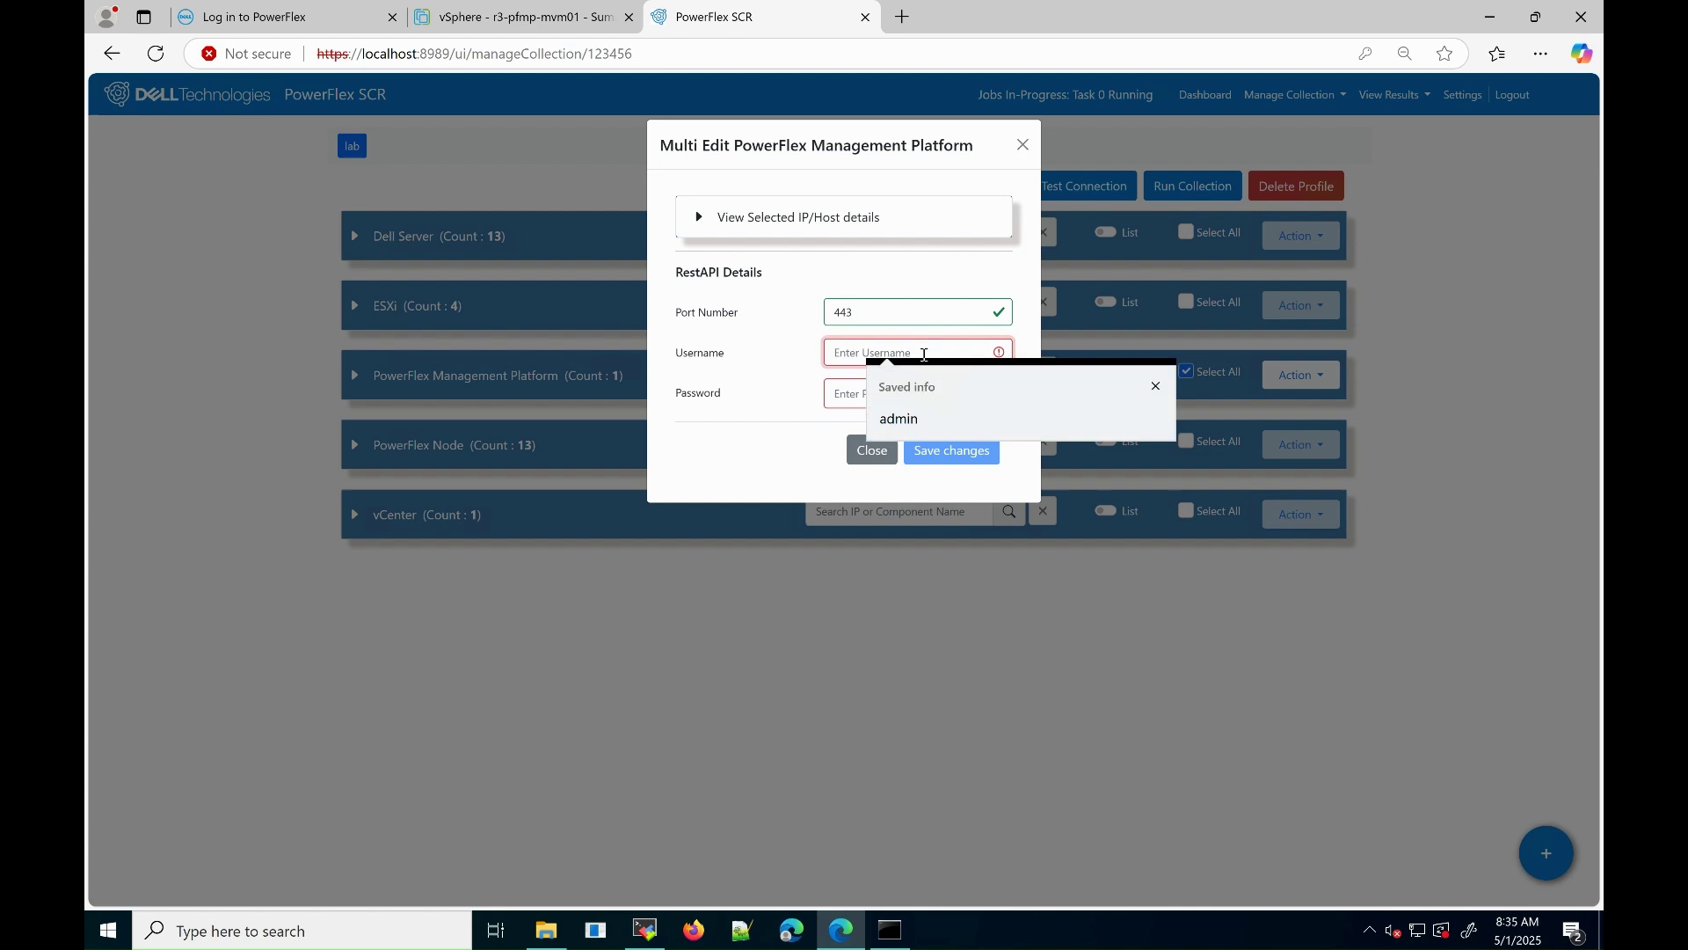
{"action": "type", "text": "admin"}
{"action": "key", "text": "Tab"}
{"action": "type", "text": "a"}
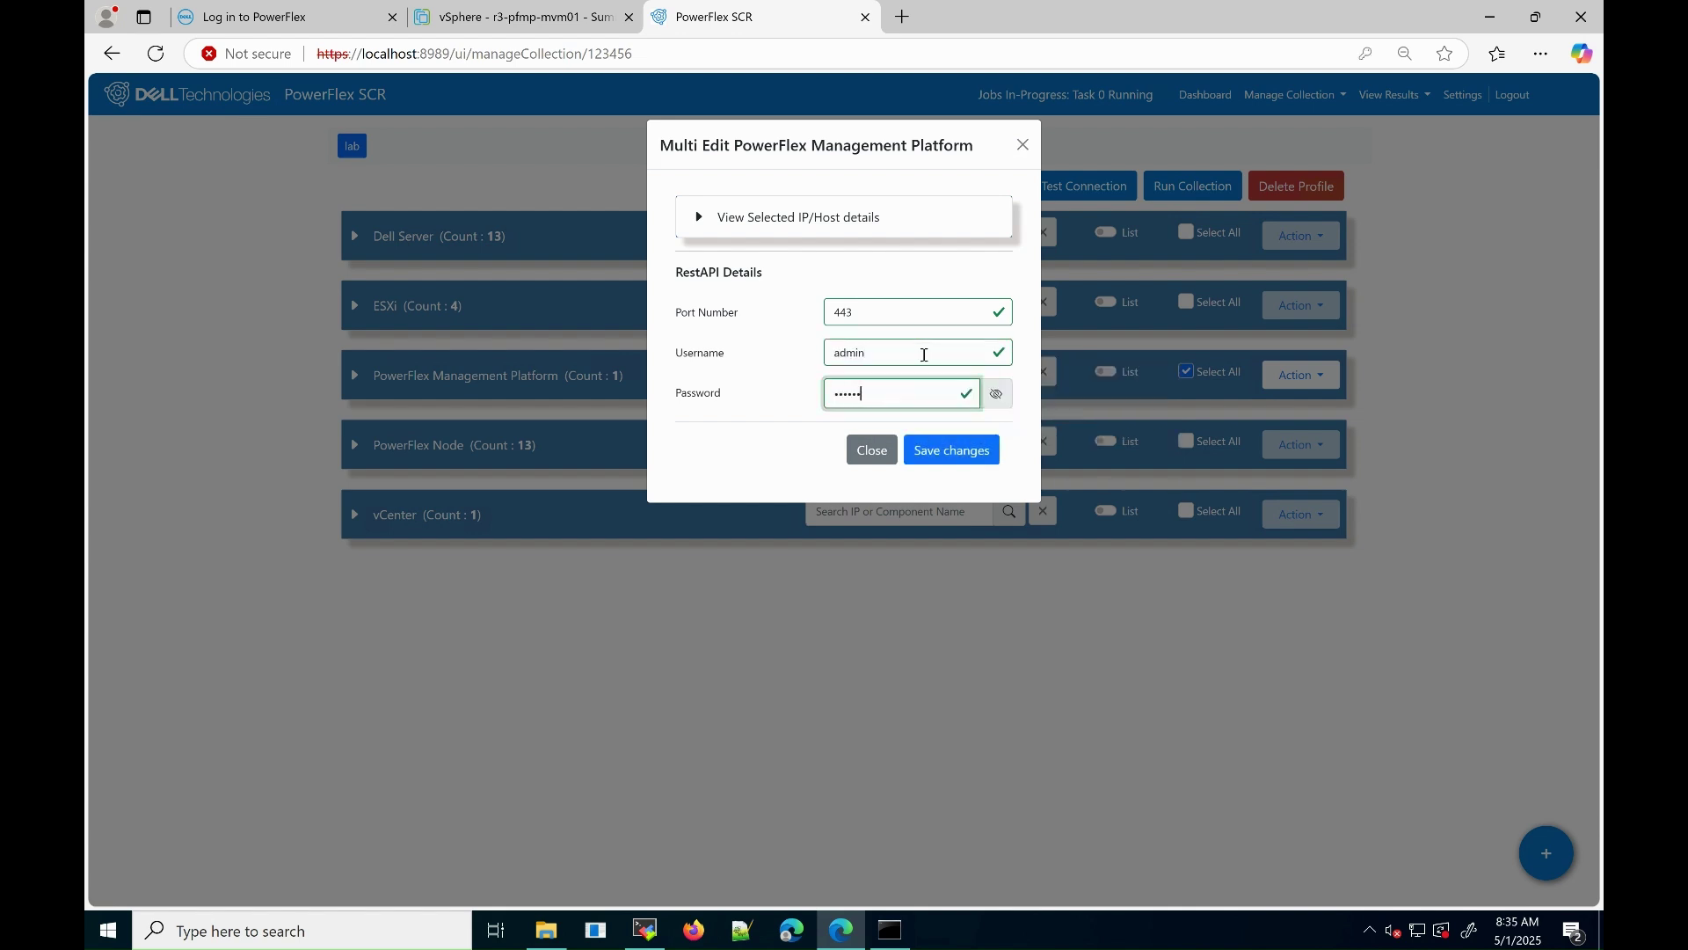
{"action": "left_click", "coordinate": [952, 451]}
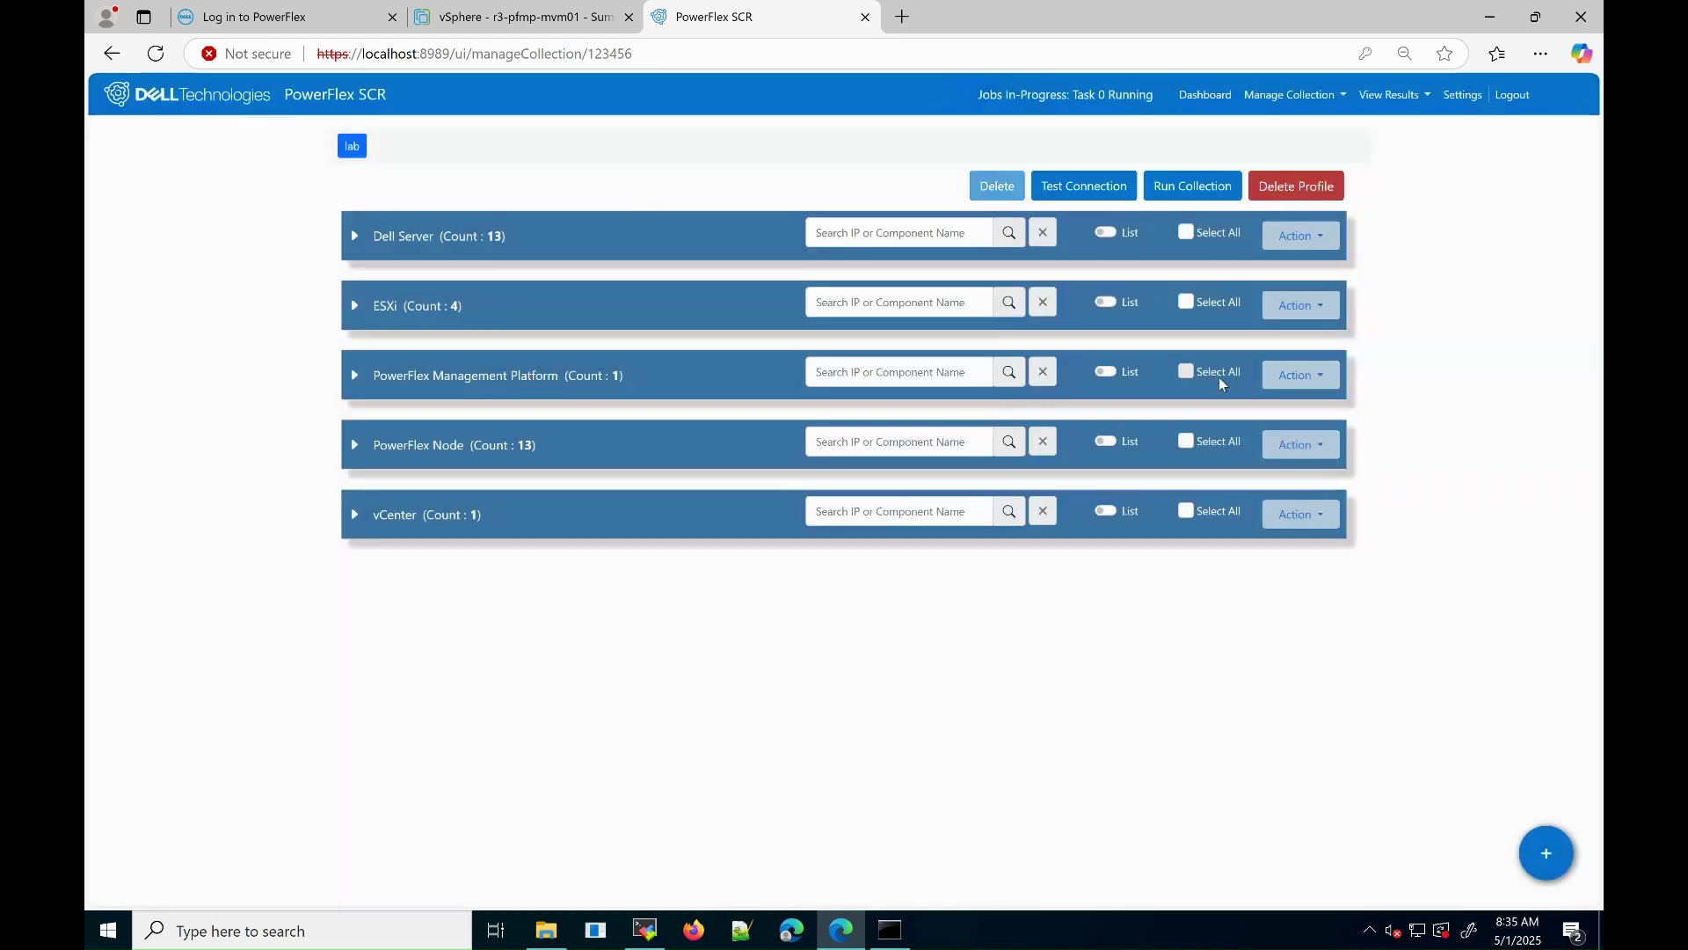
Test the Management Platform connection, close the results and deselect it
{"action": "left_click", "coordinate": [1186, 372]}
{"action": "left_click", "coordinate": [1300, 375]}
{"action": "left_click", "coordinate": [1273, 478]}
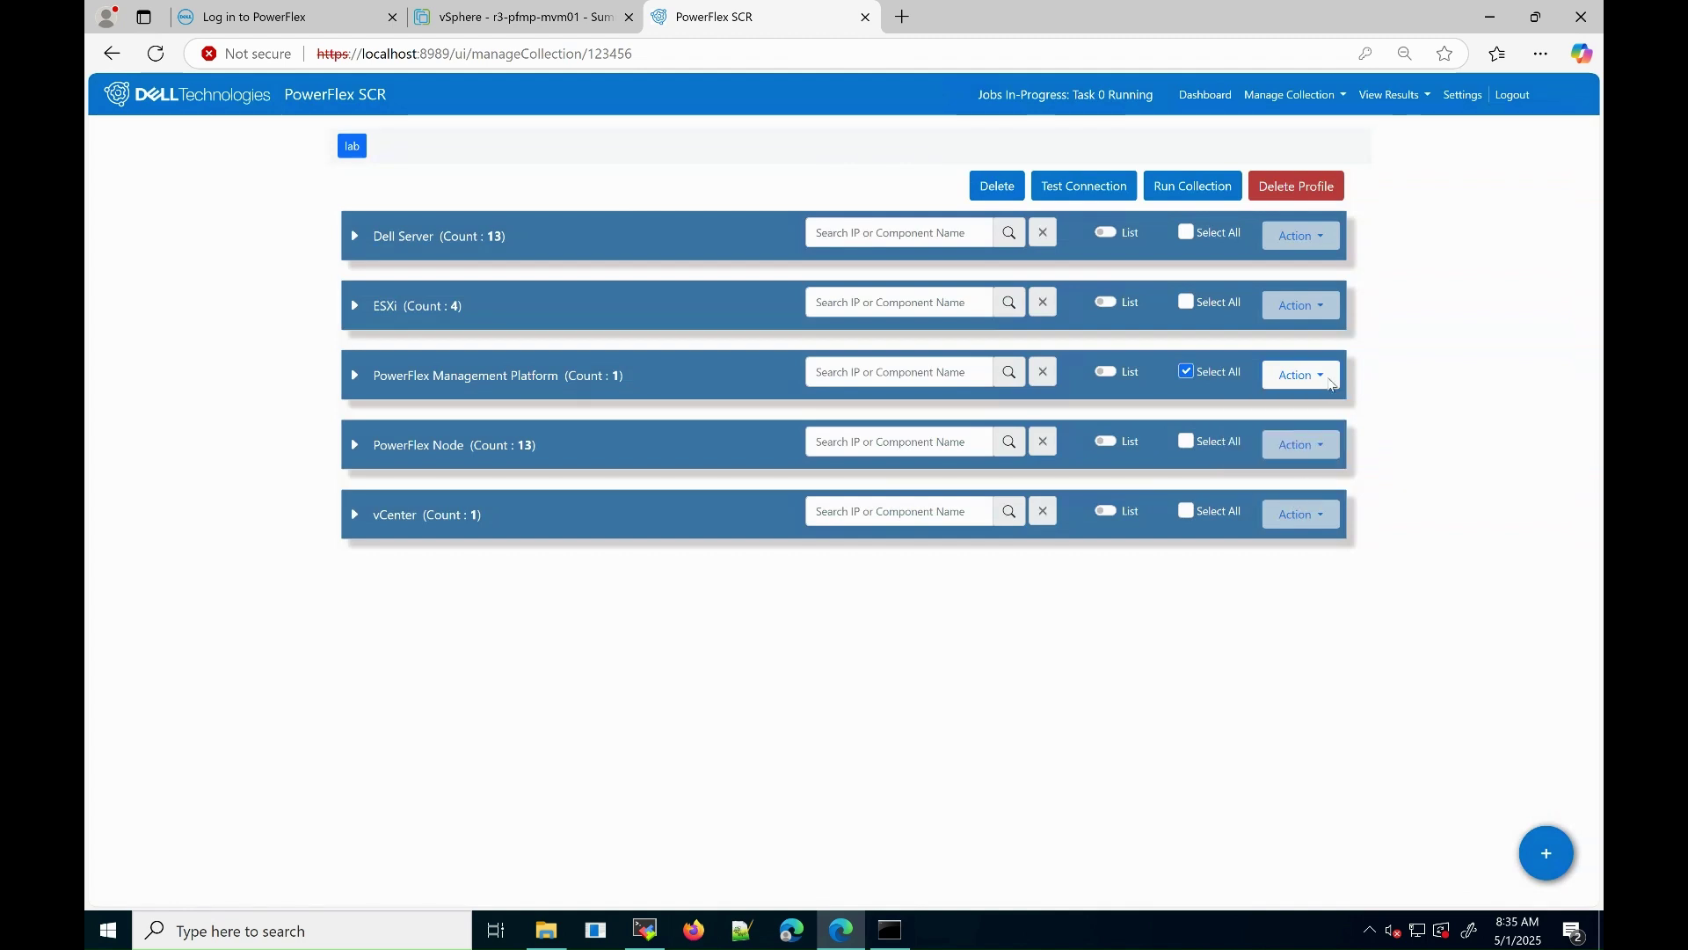
{"action": "left_click", "coordinate": [1299, 375]}
{"action": "left_click", "coordinate": [1273, 477]}
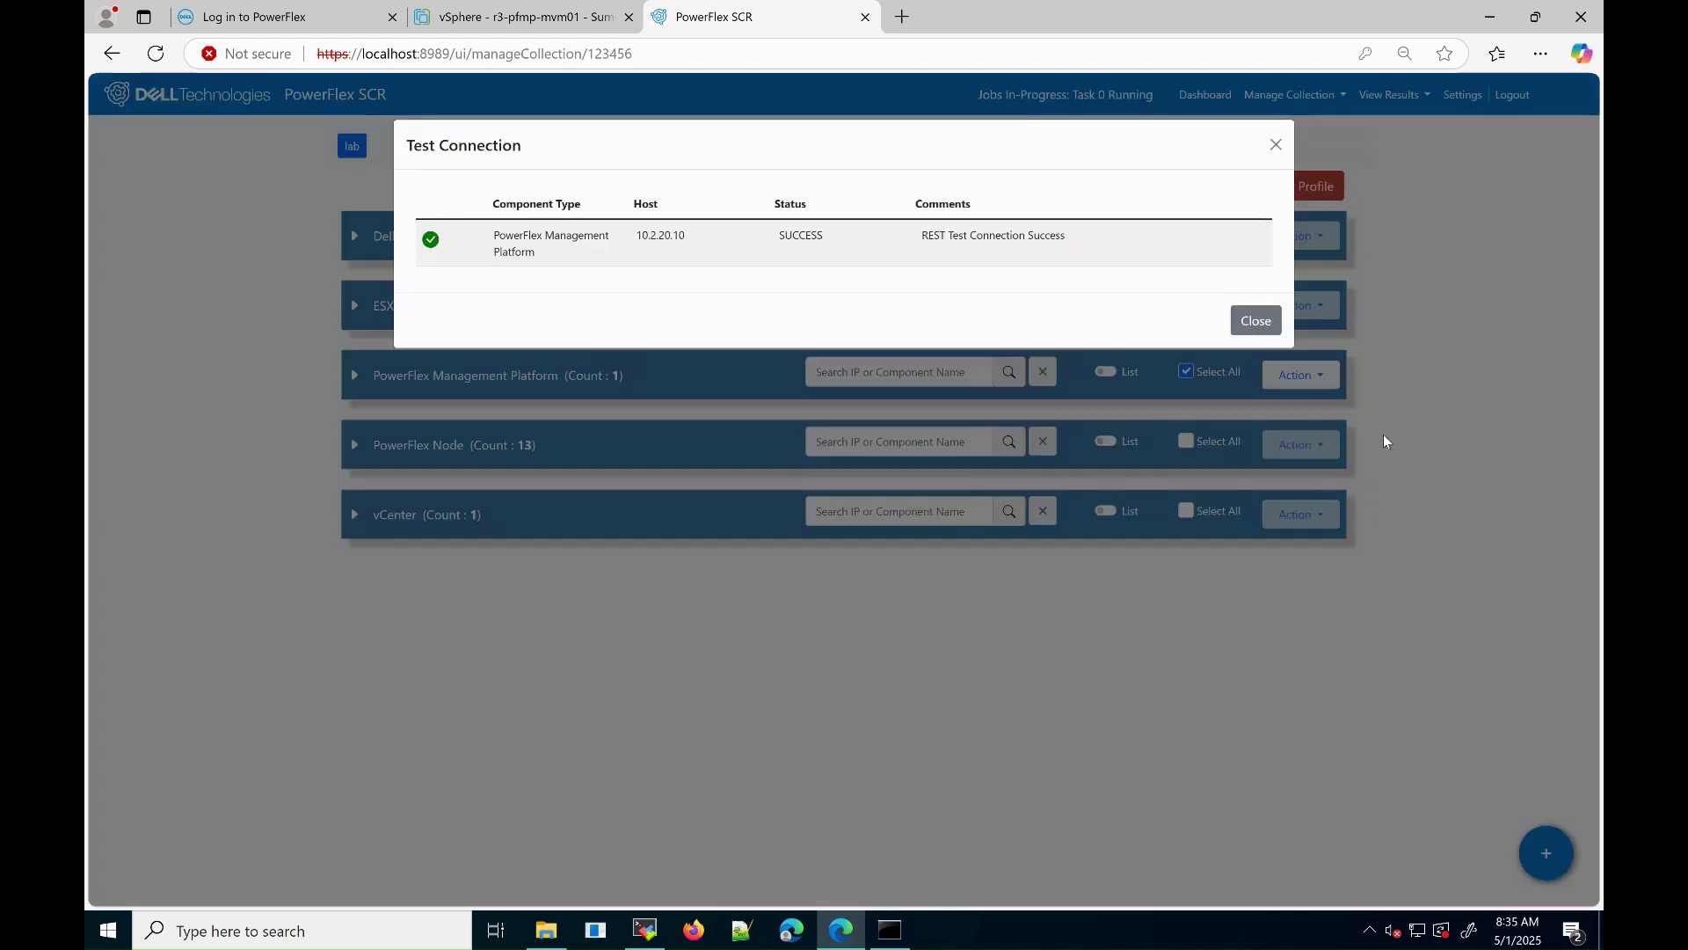
{"action": "left_click", "coordinate": [1255, 321]}
{"action": "left_click", "coordinate": [1186, 372]}
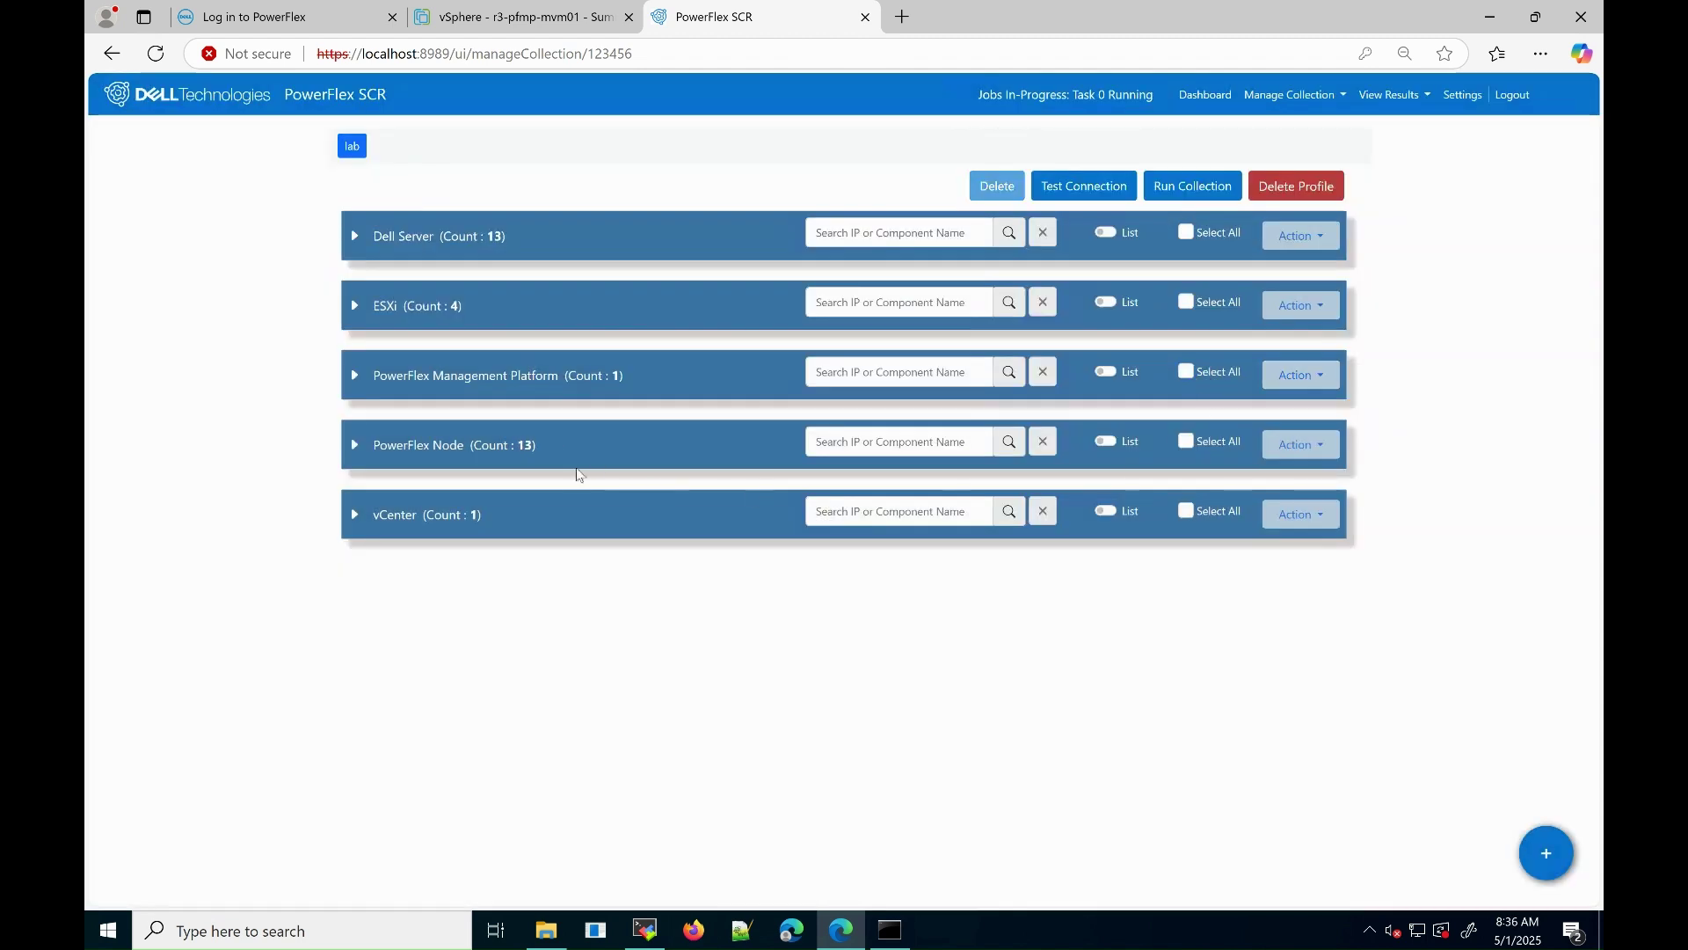
Multi Delete nodes r3-pfmp-mvm01, r3-pfmp-mvm02 and r3-pfmp-mvm03 from the PowerFlex Node group
{"action": "left_click", "coordinate": [353, 443]}
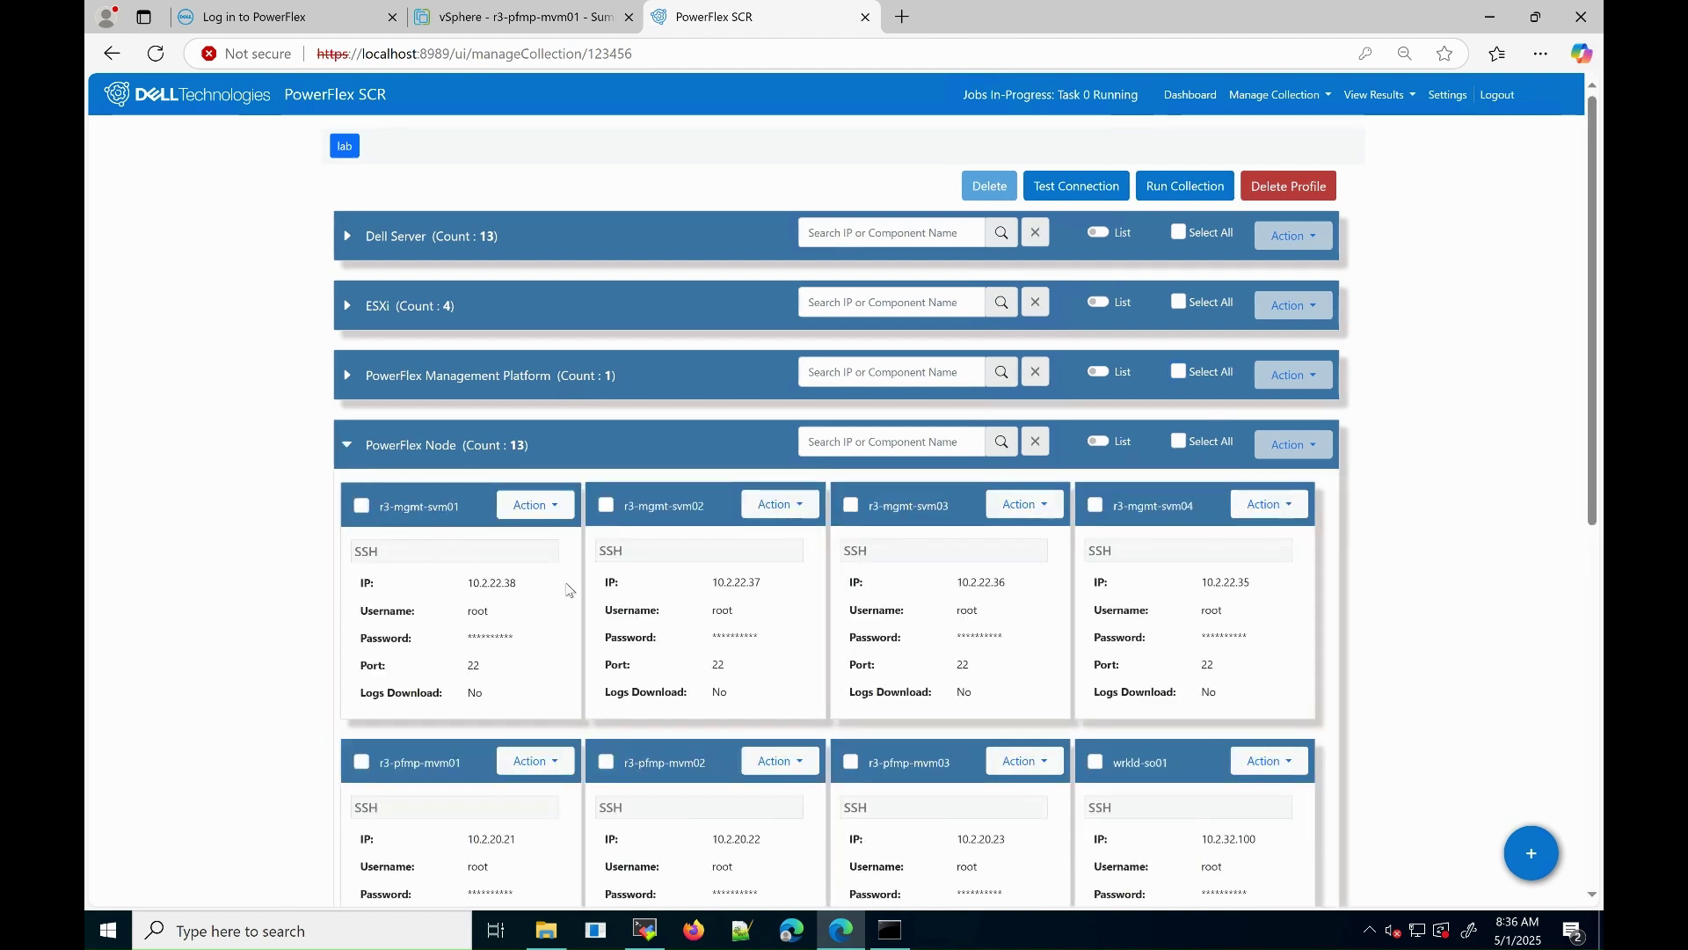
{"action": "scroll", "coordinate": [564, 590], "scroll_direction": "down", "scroll_amount": 5}
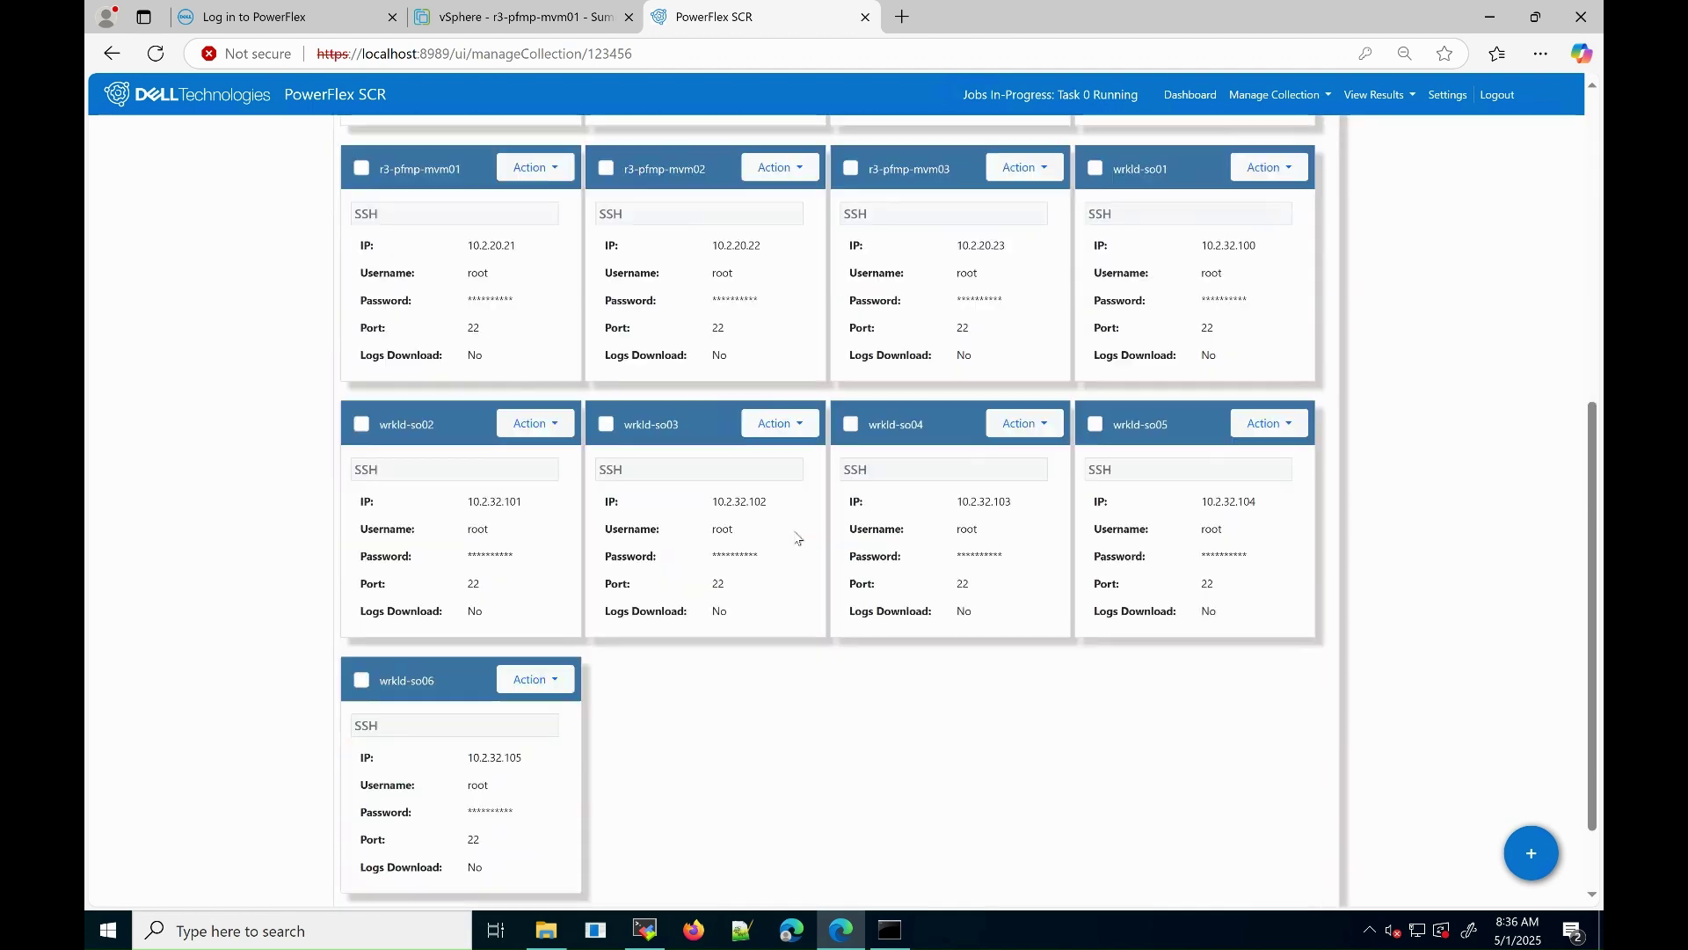
{"action": "scroll", "coordinate": [980, 333], "scroll_direction": "up", "scroll_amount": 1}
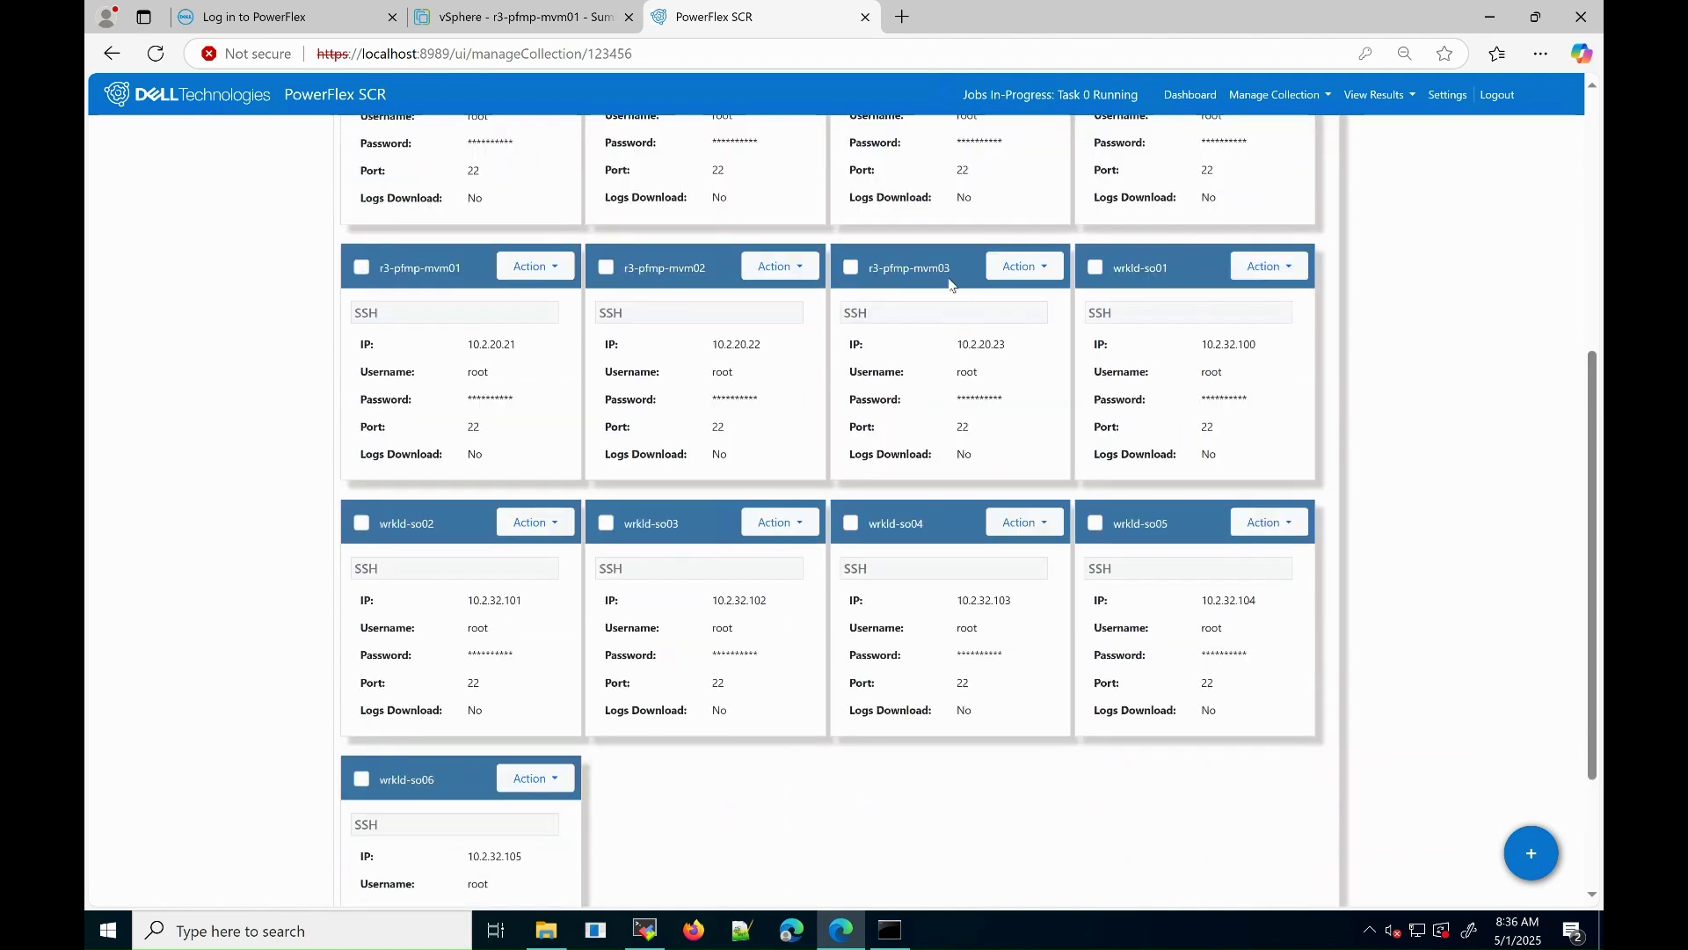
{"action": "left_click", "coordinate": [362, 268]}
{"action": "left_click", "coordinate": [606, 267]}
{"action": "left_click", "coordinate": [851, 268]}
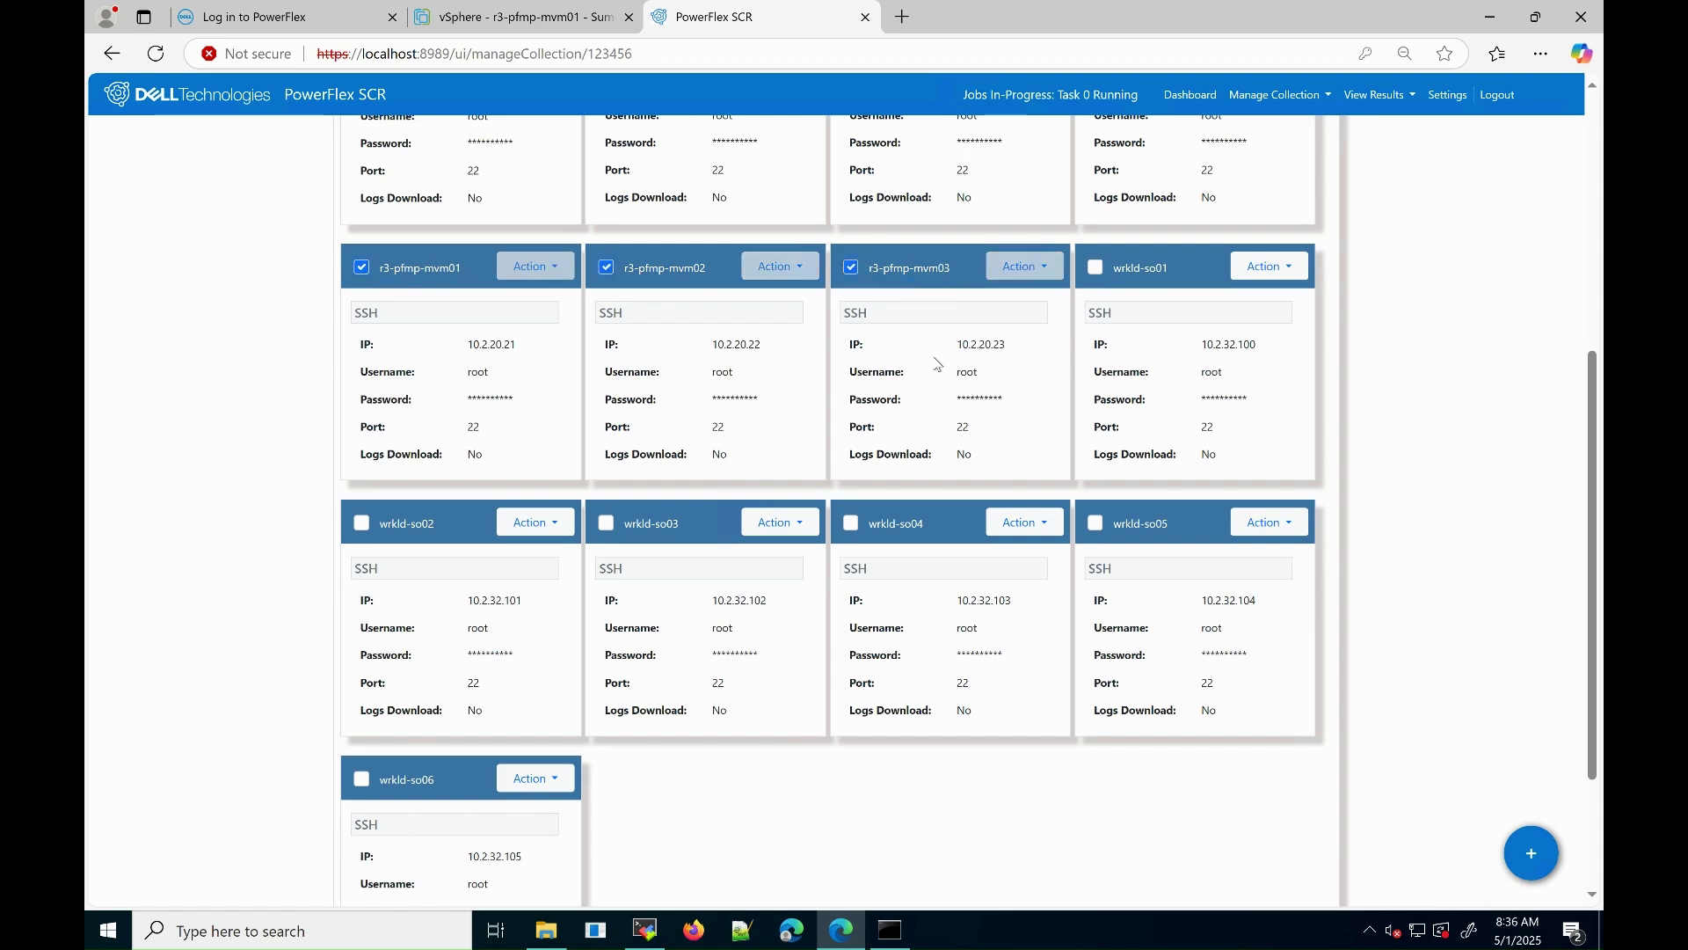
{"action": "scroll", "coordinate": [938, 361], "scroll_direction": "up", "scroll_amount": 3}
{"action": "left_click", "coordinate": [1321, 148]}
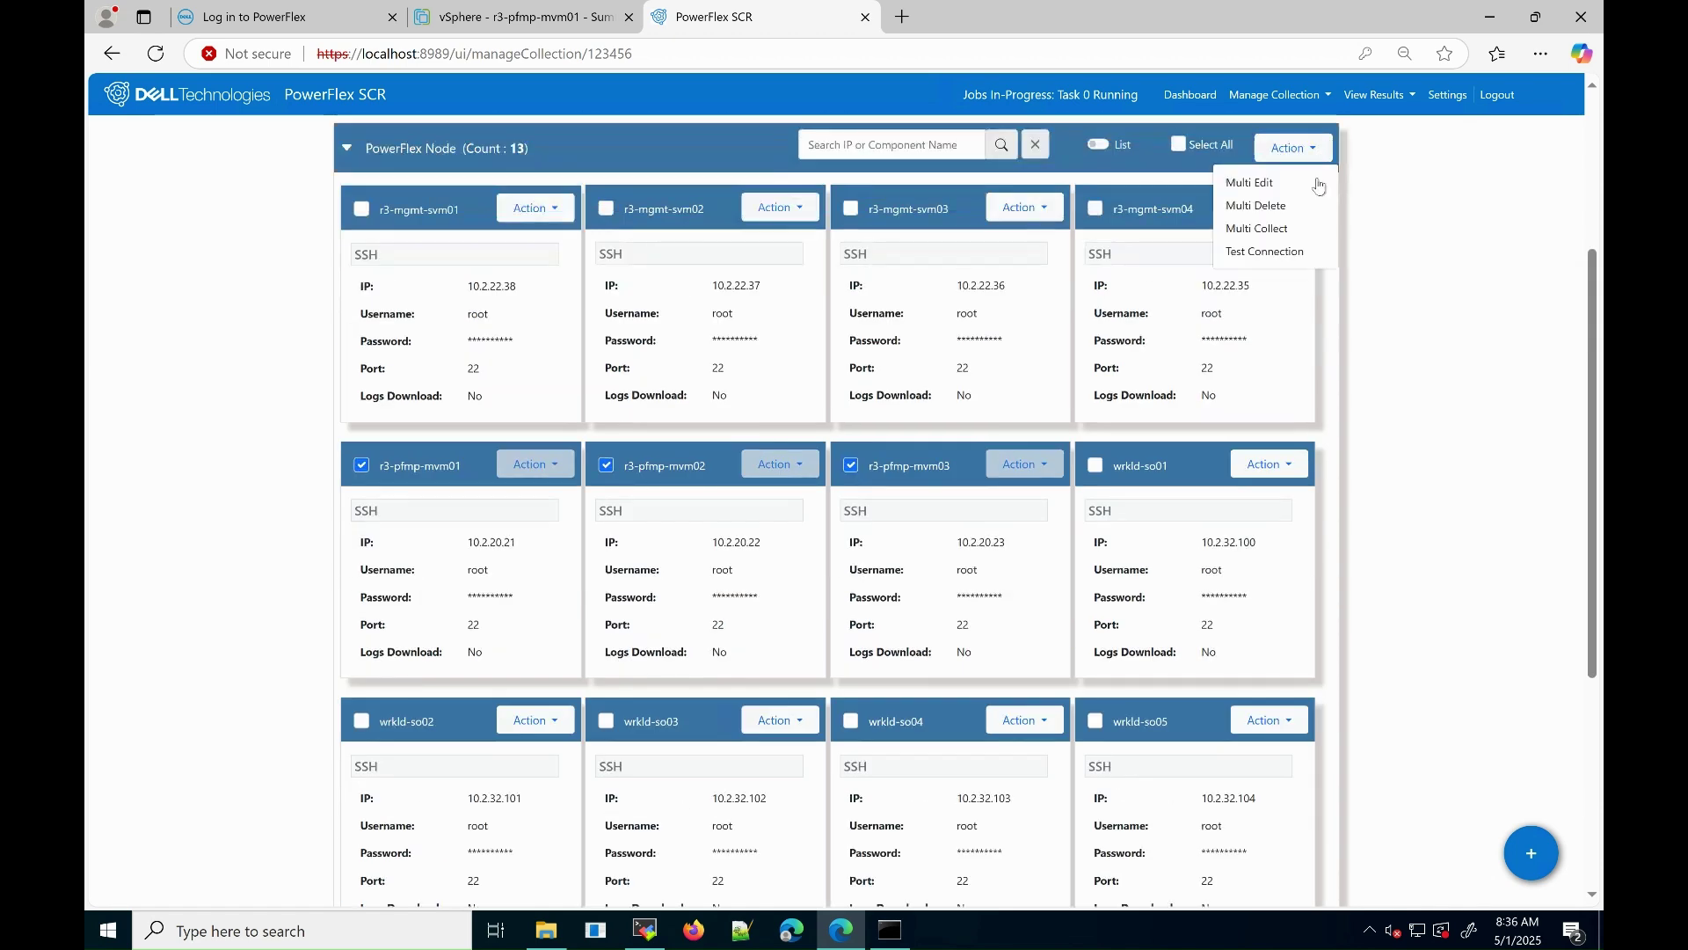
{"action": "left_click", "coordinate": [1256, 205]}
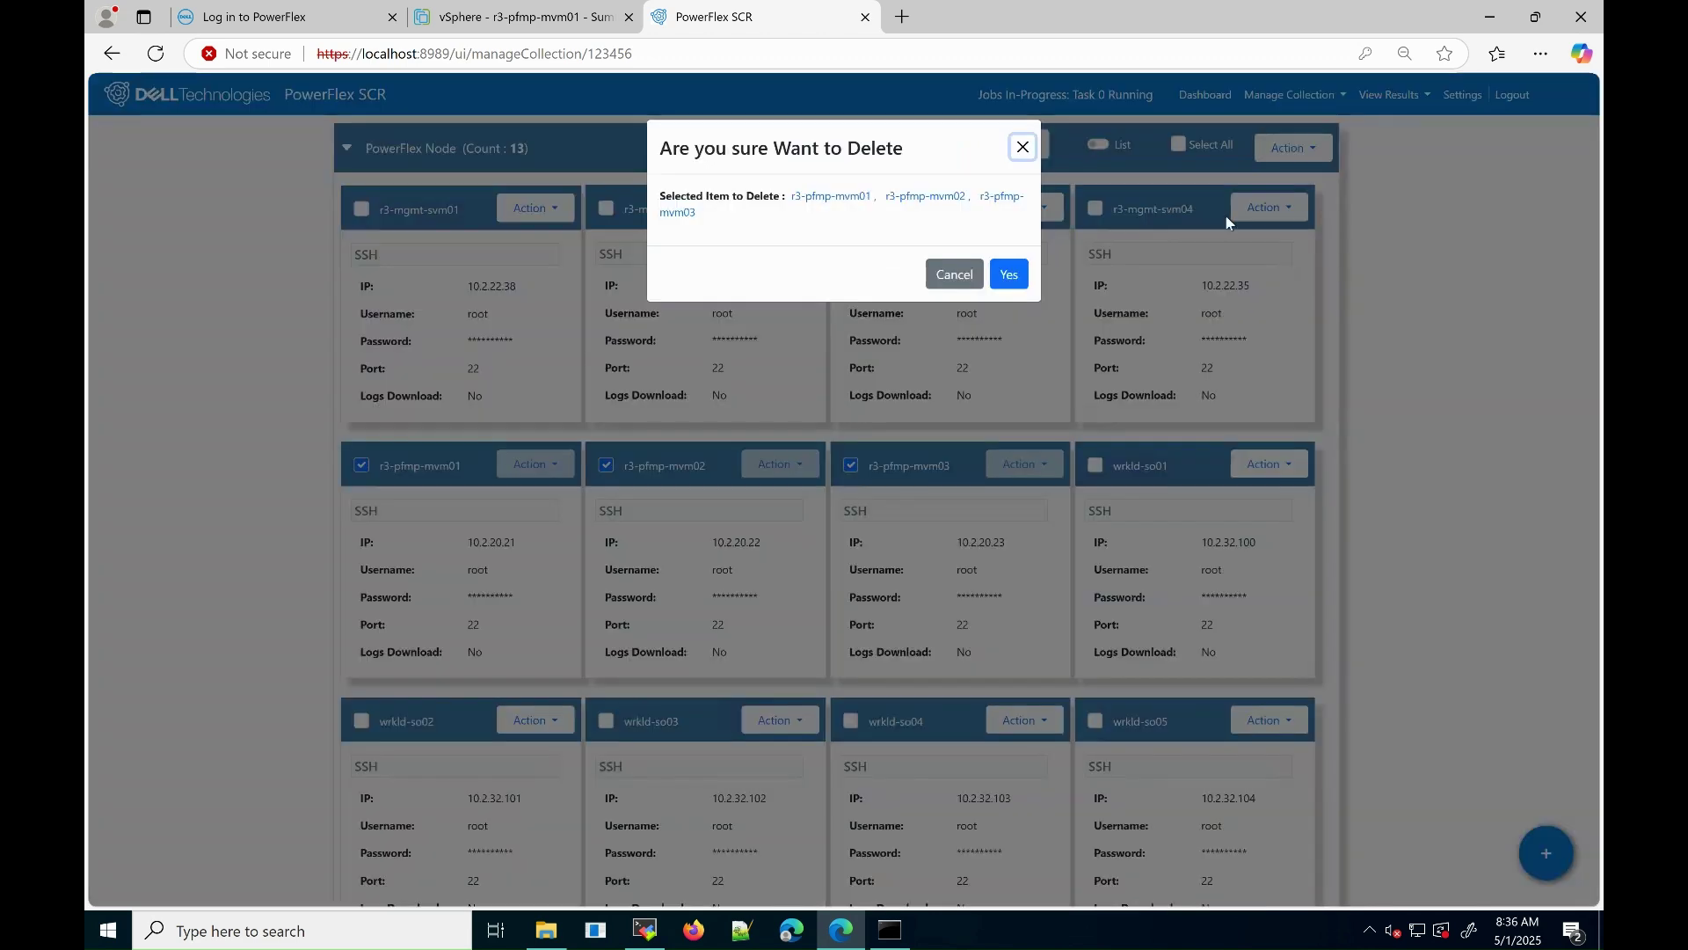
{"action": "left_click", "coordinate": [1007, 278]}
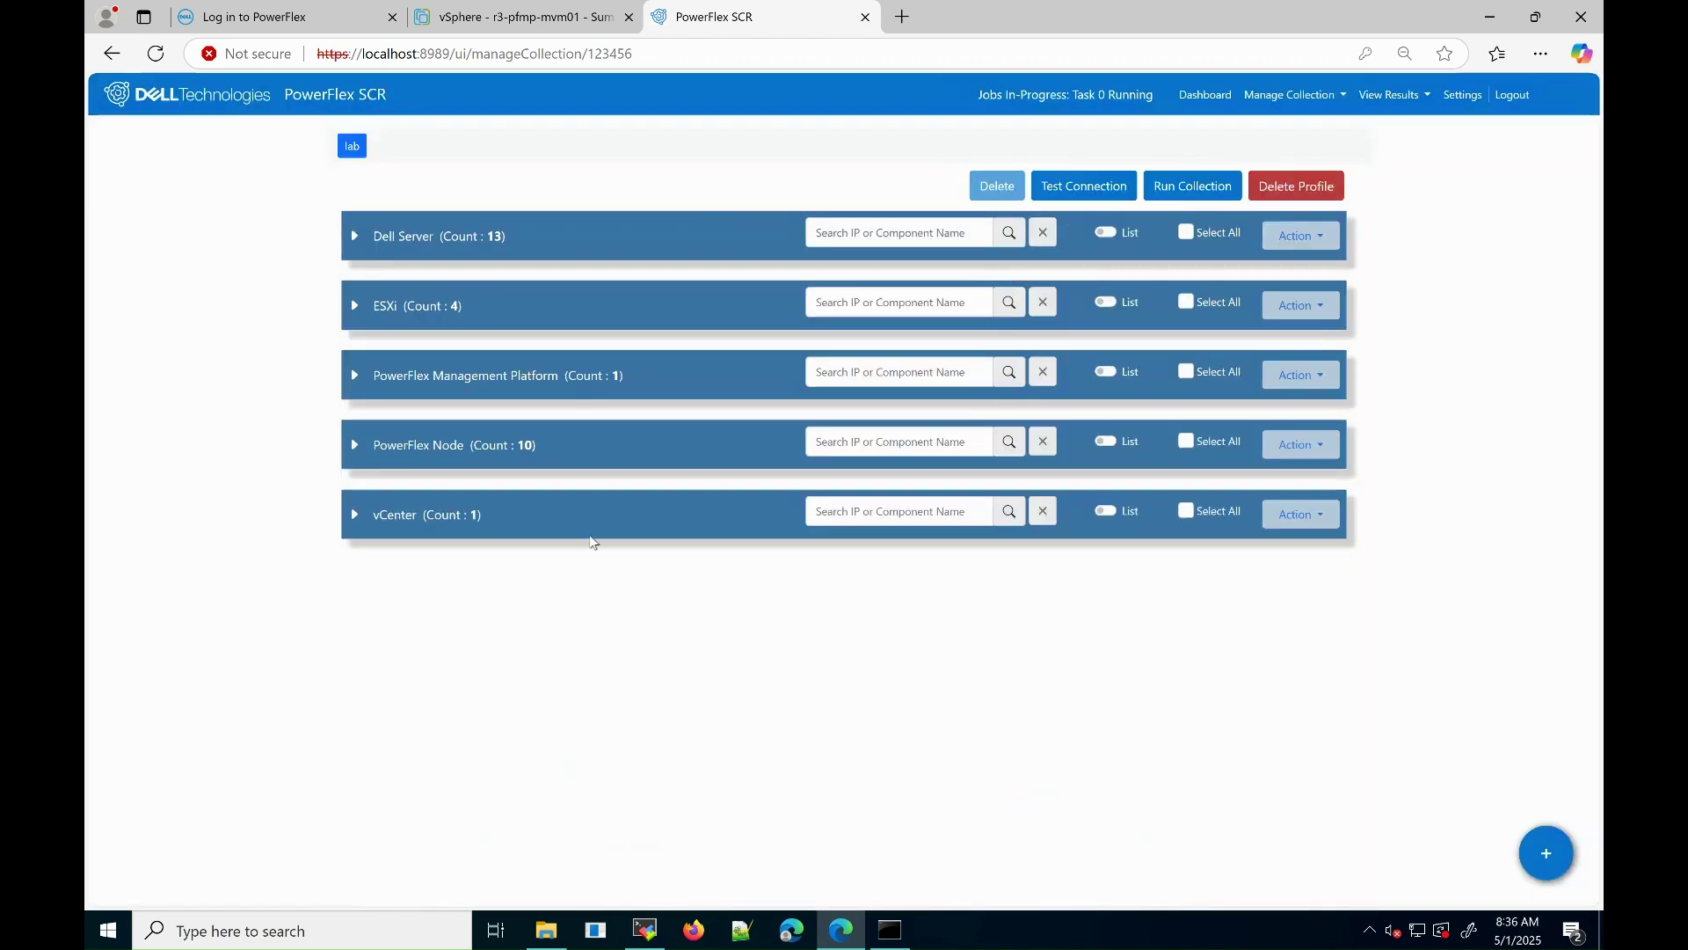
Multi Edit all 10 PowerFlex Nodes with SSH username root and the password
{"action": "left_click", "coordinate": [1186, 441]}
{"action": "left_click", "coordinate": [1301, 445]}
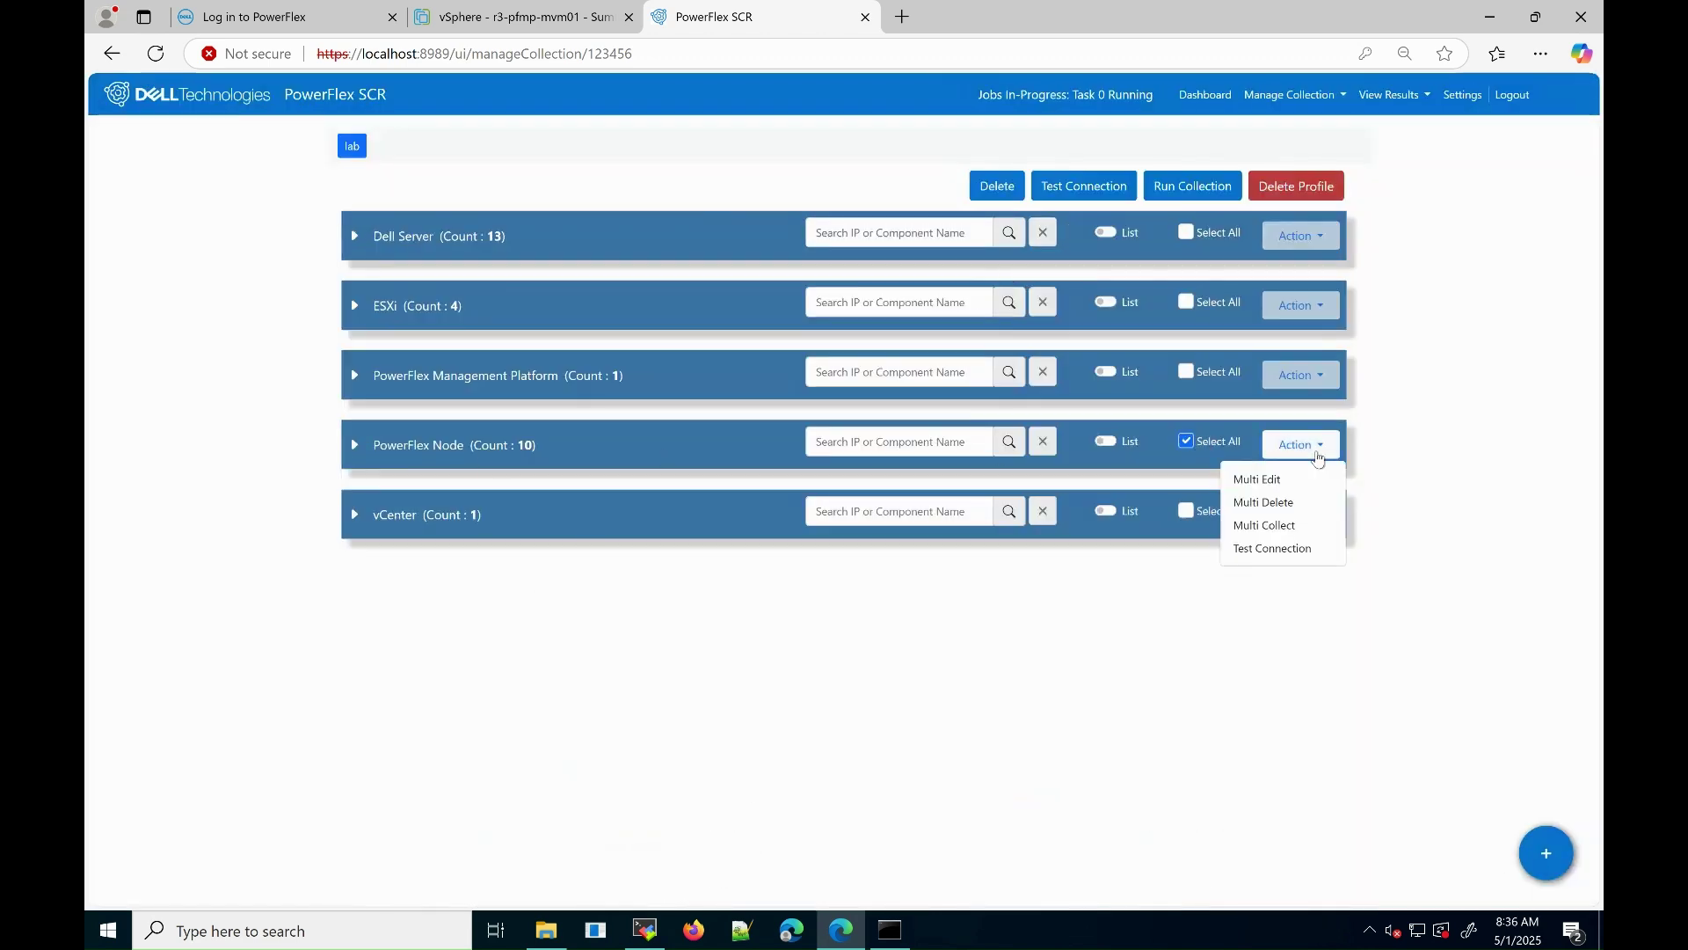
{"action": "left_click", "coordinate": [1257, 479]}
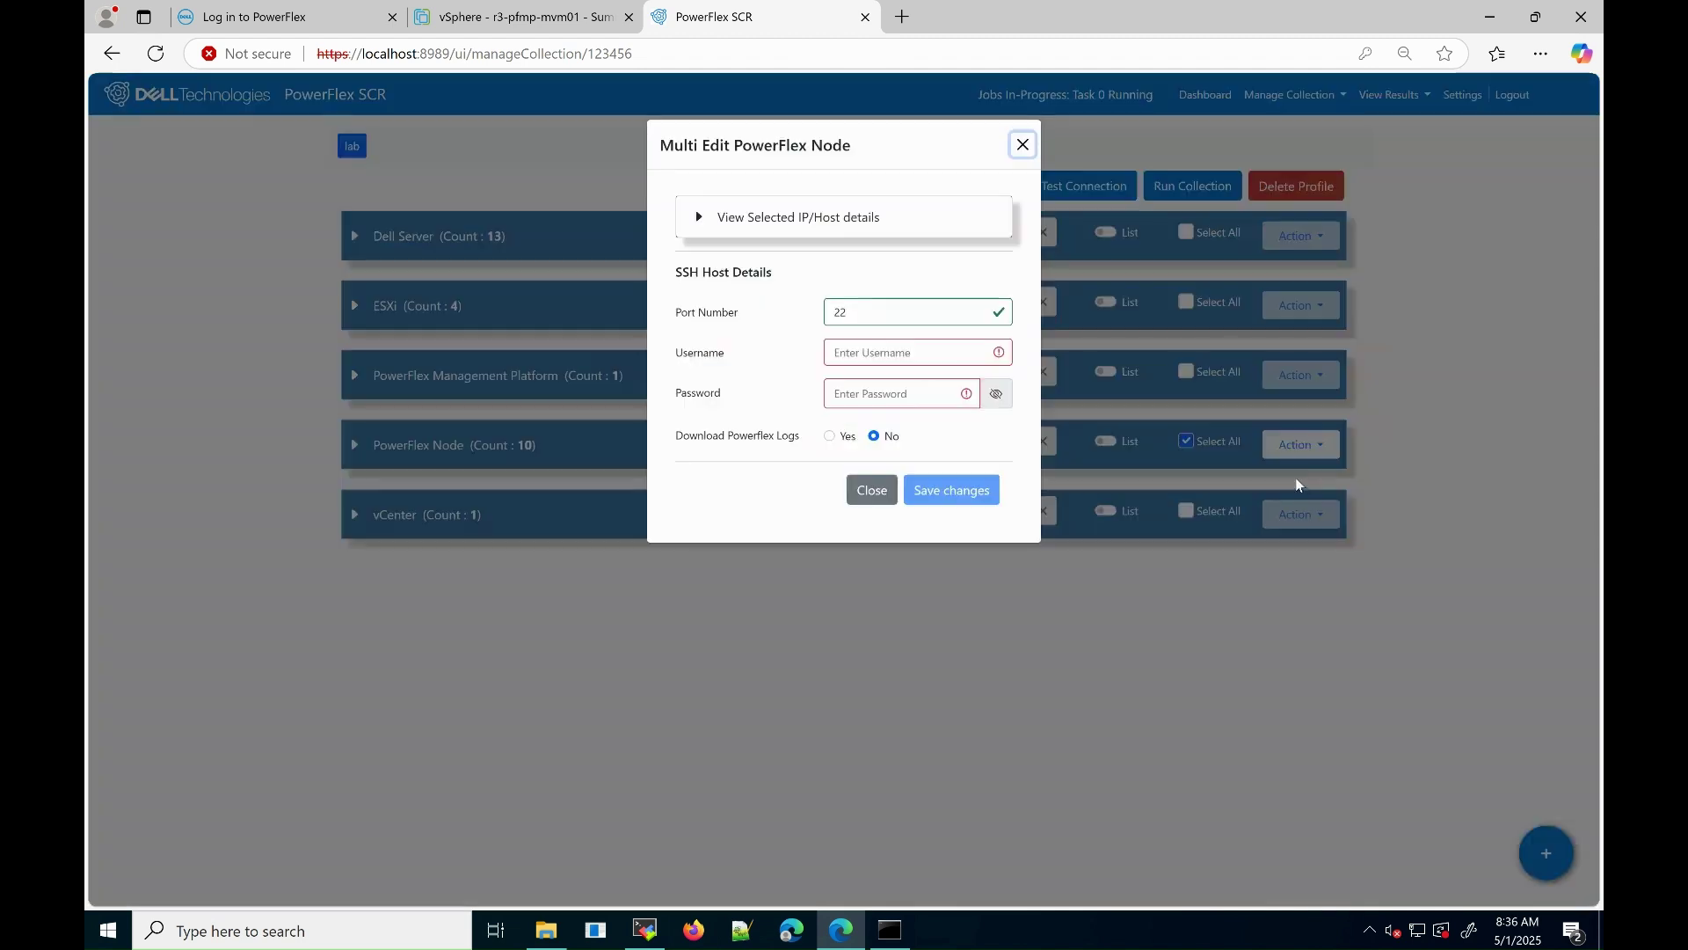
{"action": "left_click", "coordinate": [918, 352]}
{"action": "left_click", "coordinate": [901, 420]}
{"action": "left_click", "coordinate": [850, 392]}
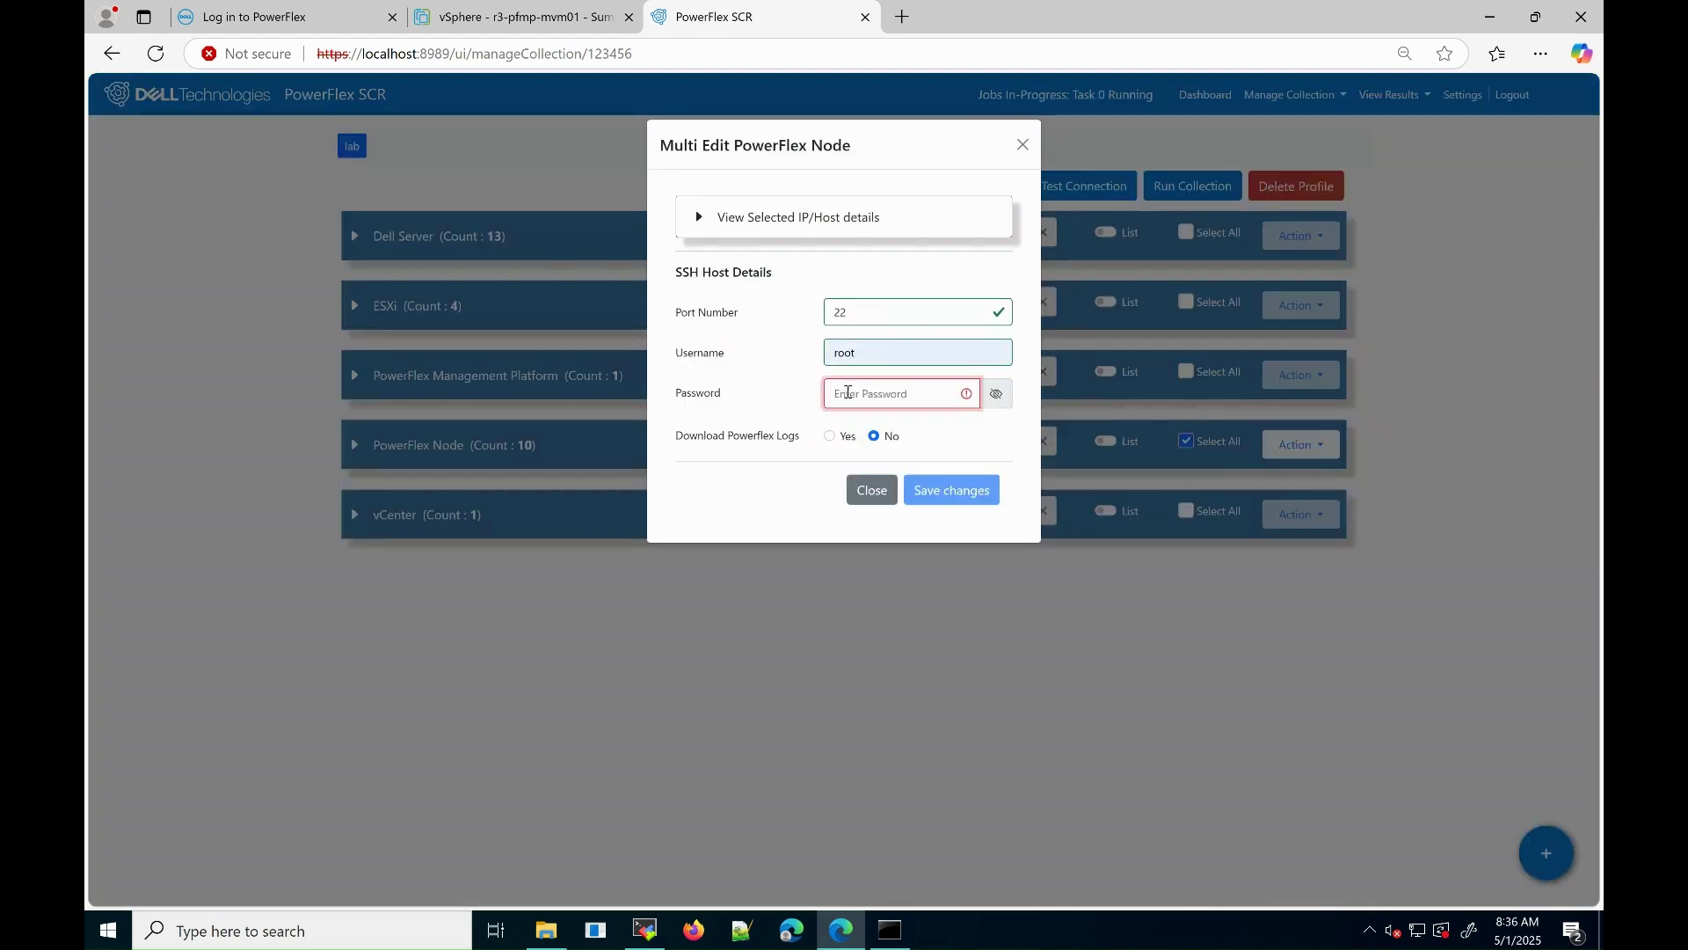
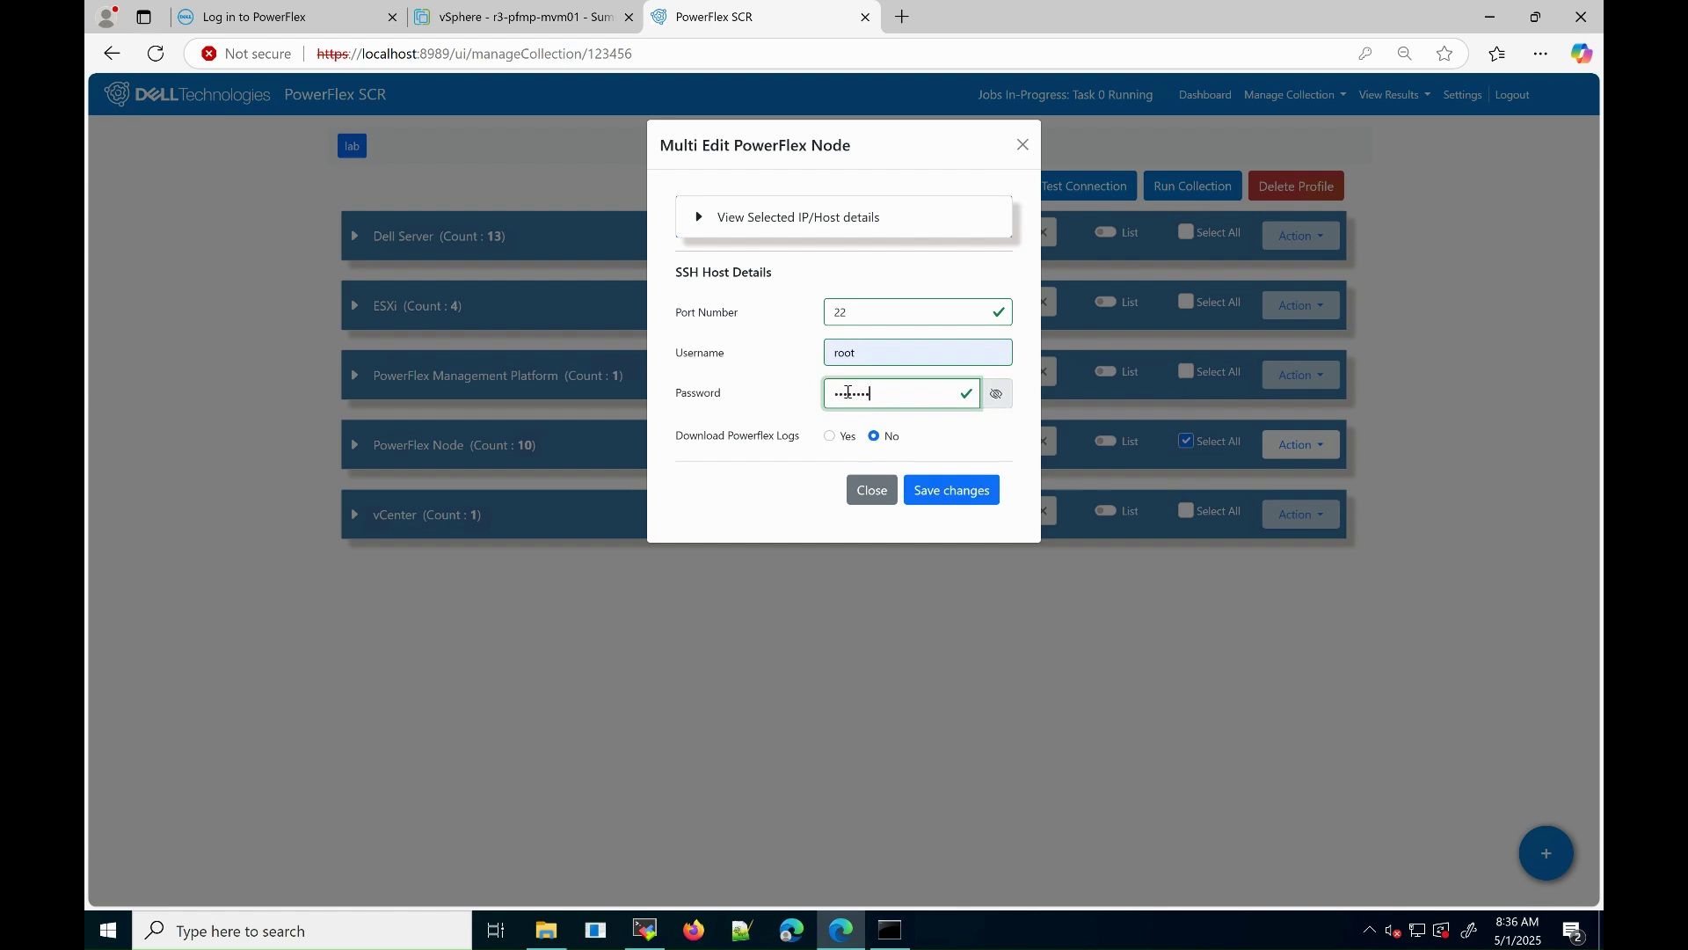
{"action": "left_click", "coordinate": [968, 491]}
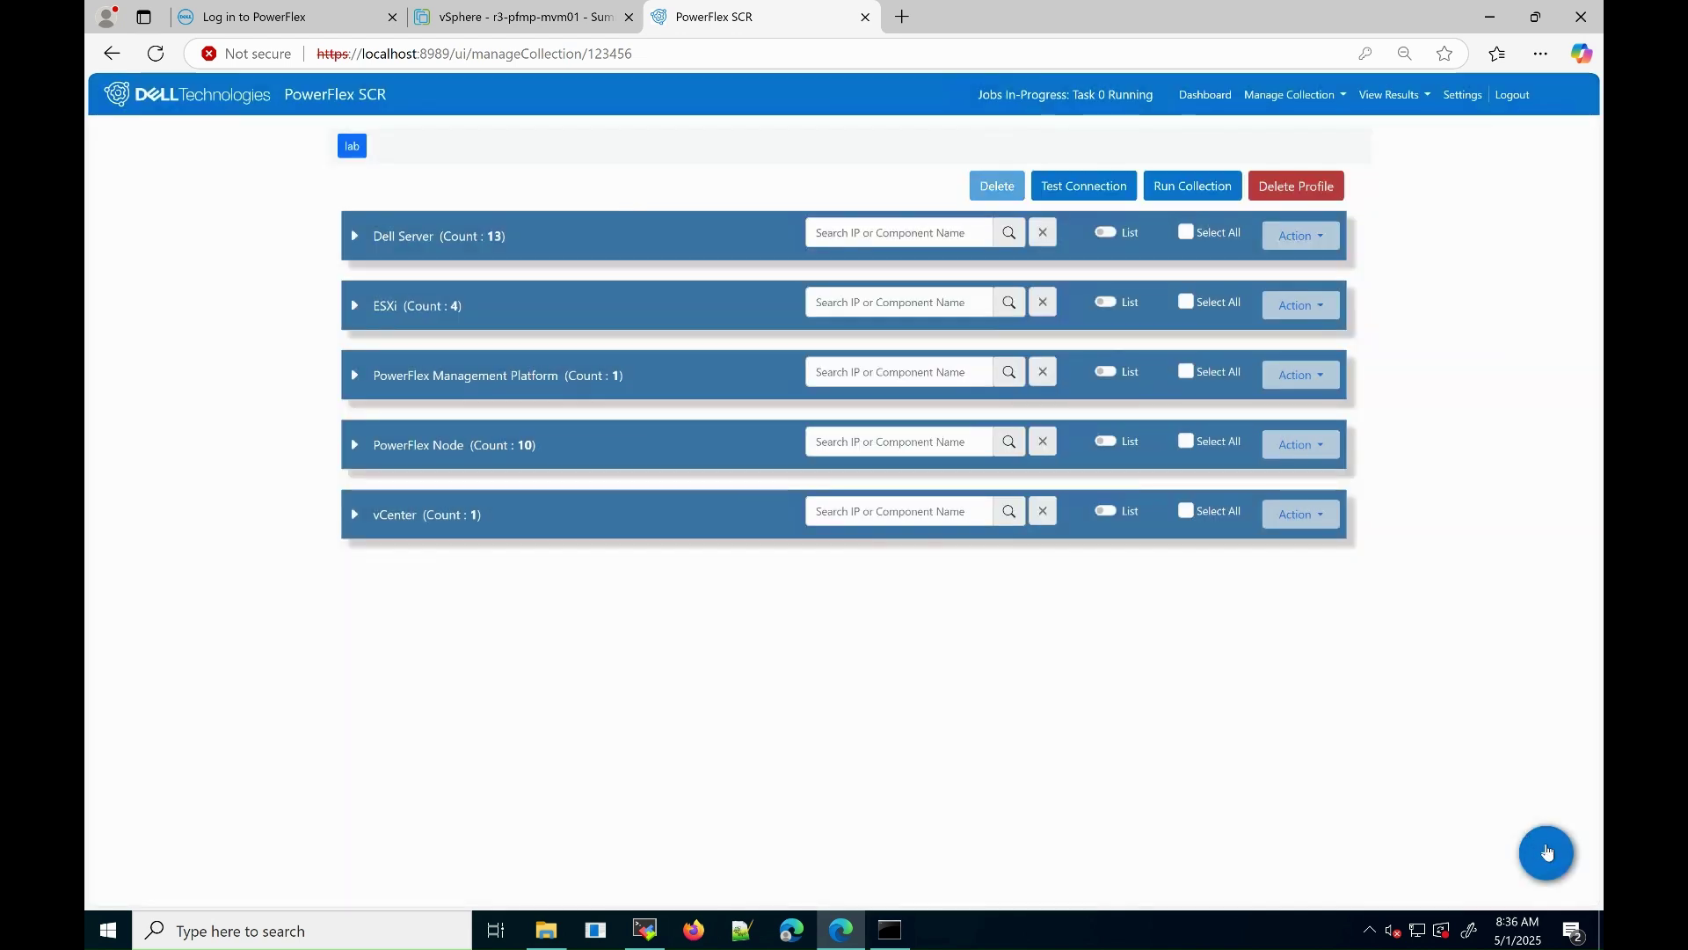
Add a Management Virtual Machine component 'MVM' for 10.2.20.21-23 with delladmin credentials
{"action": "left_click", "coordinate": [1548, 852]}
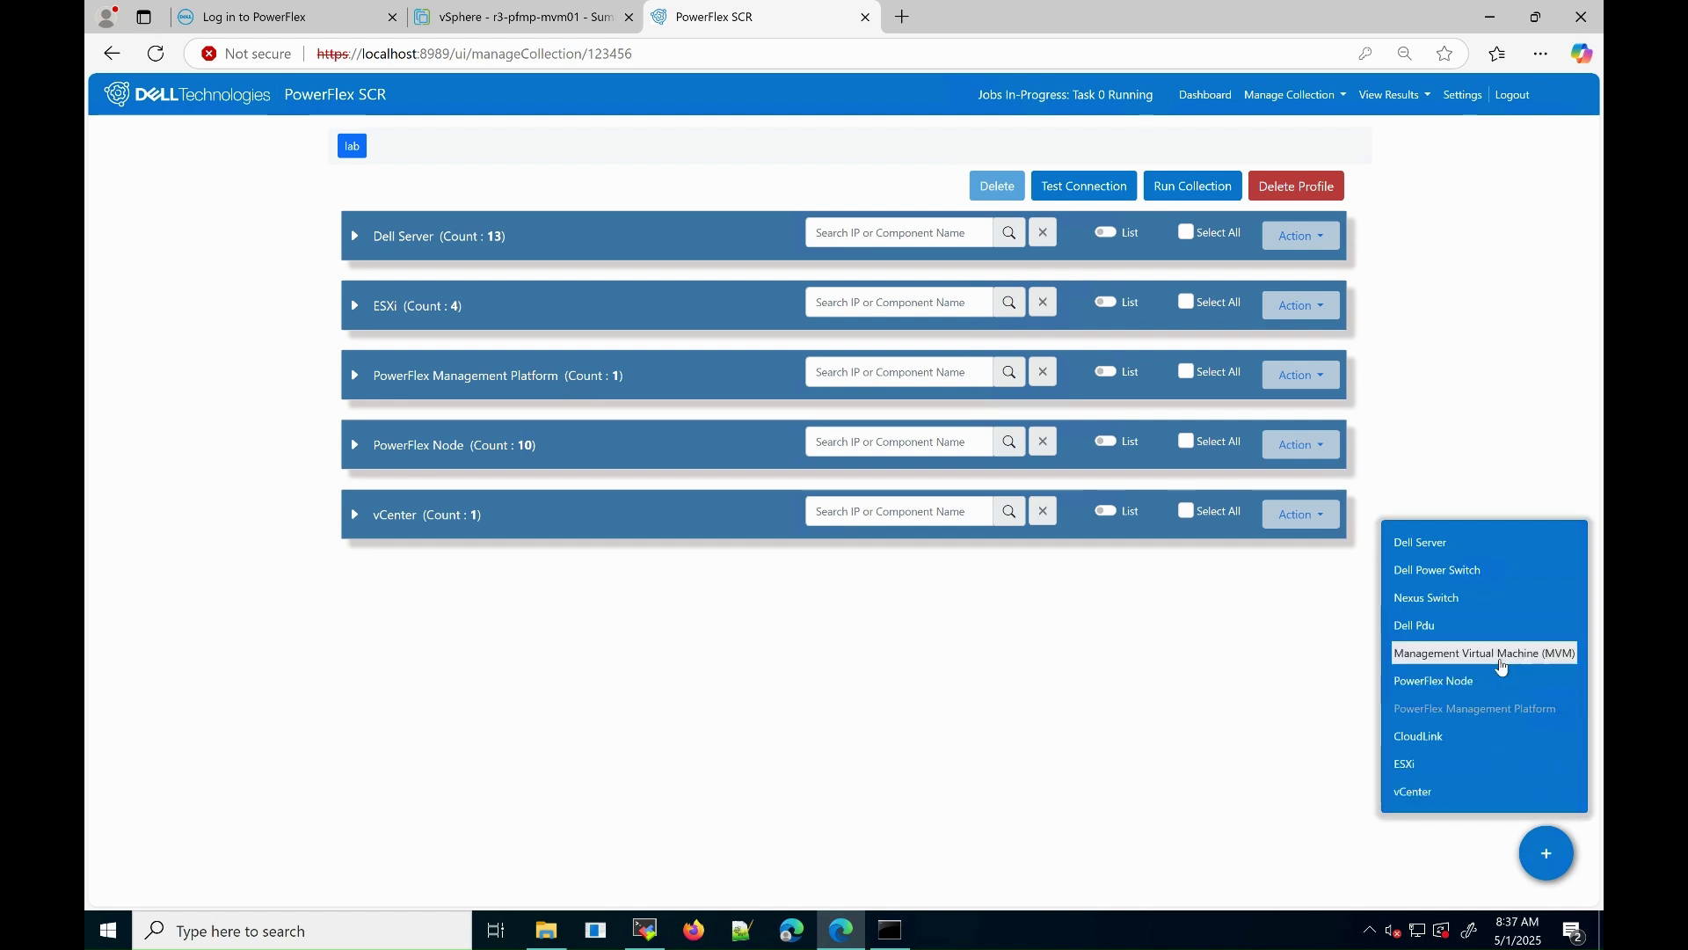
{"action": "left_click", "coordinate": [1484, 653]}
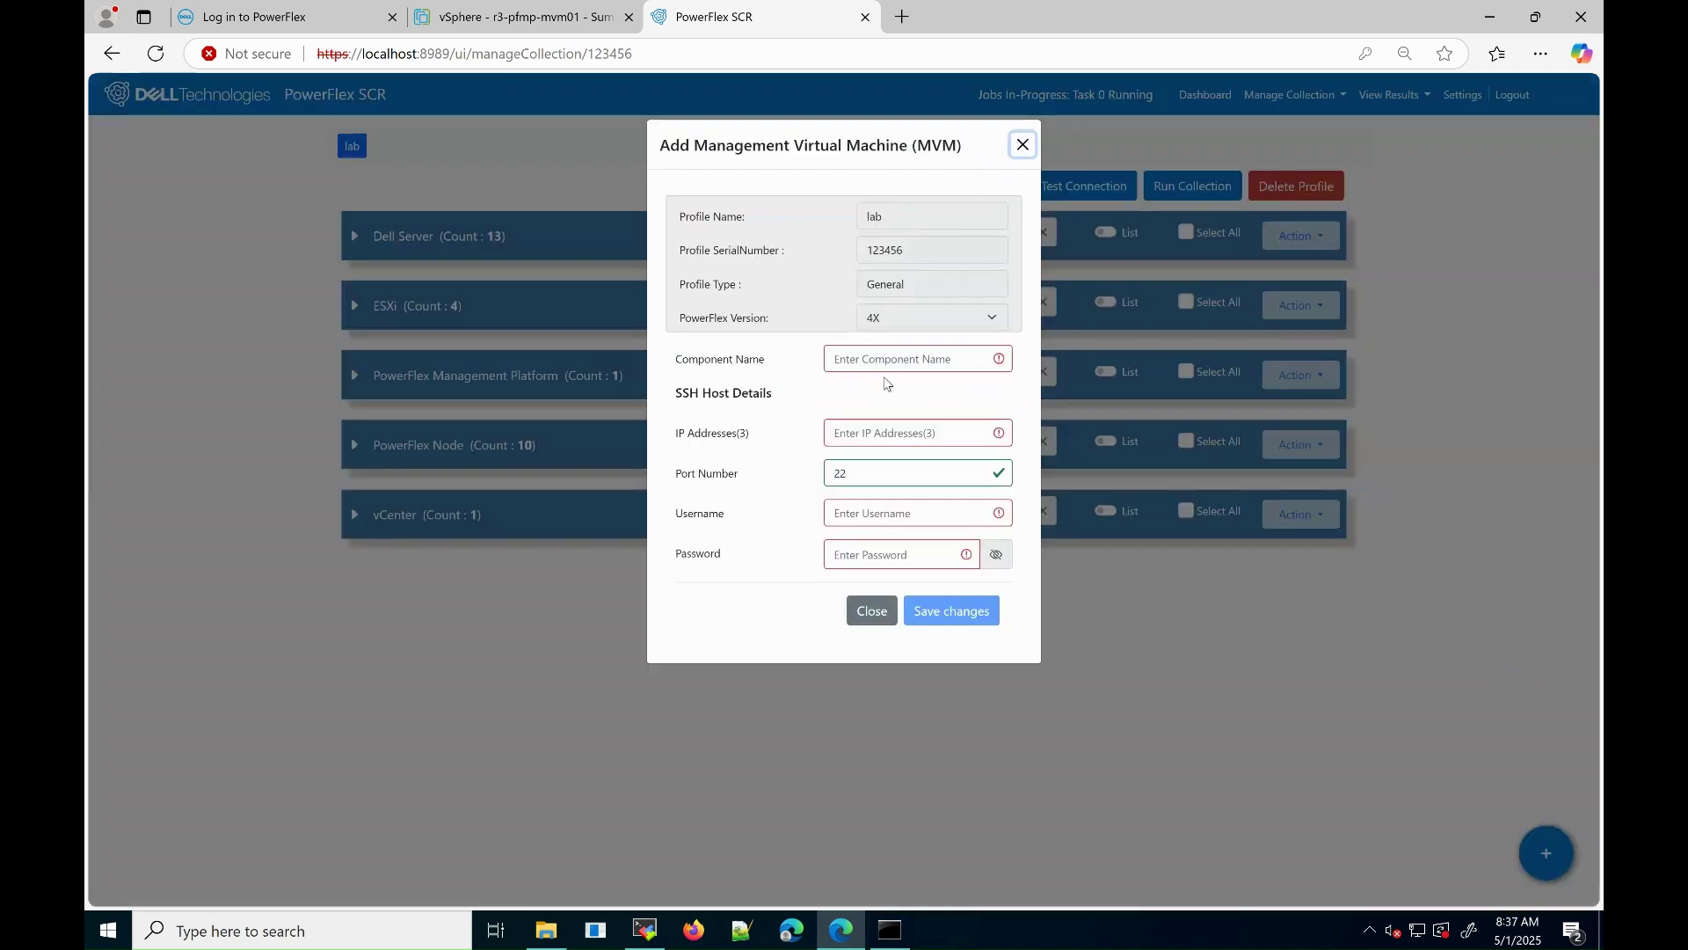
{"action": "left_click", "coordinate": [888, 358]}
{"action": "type", "text": "MVM"}
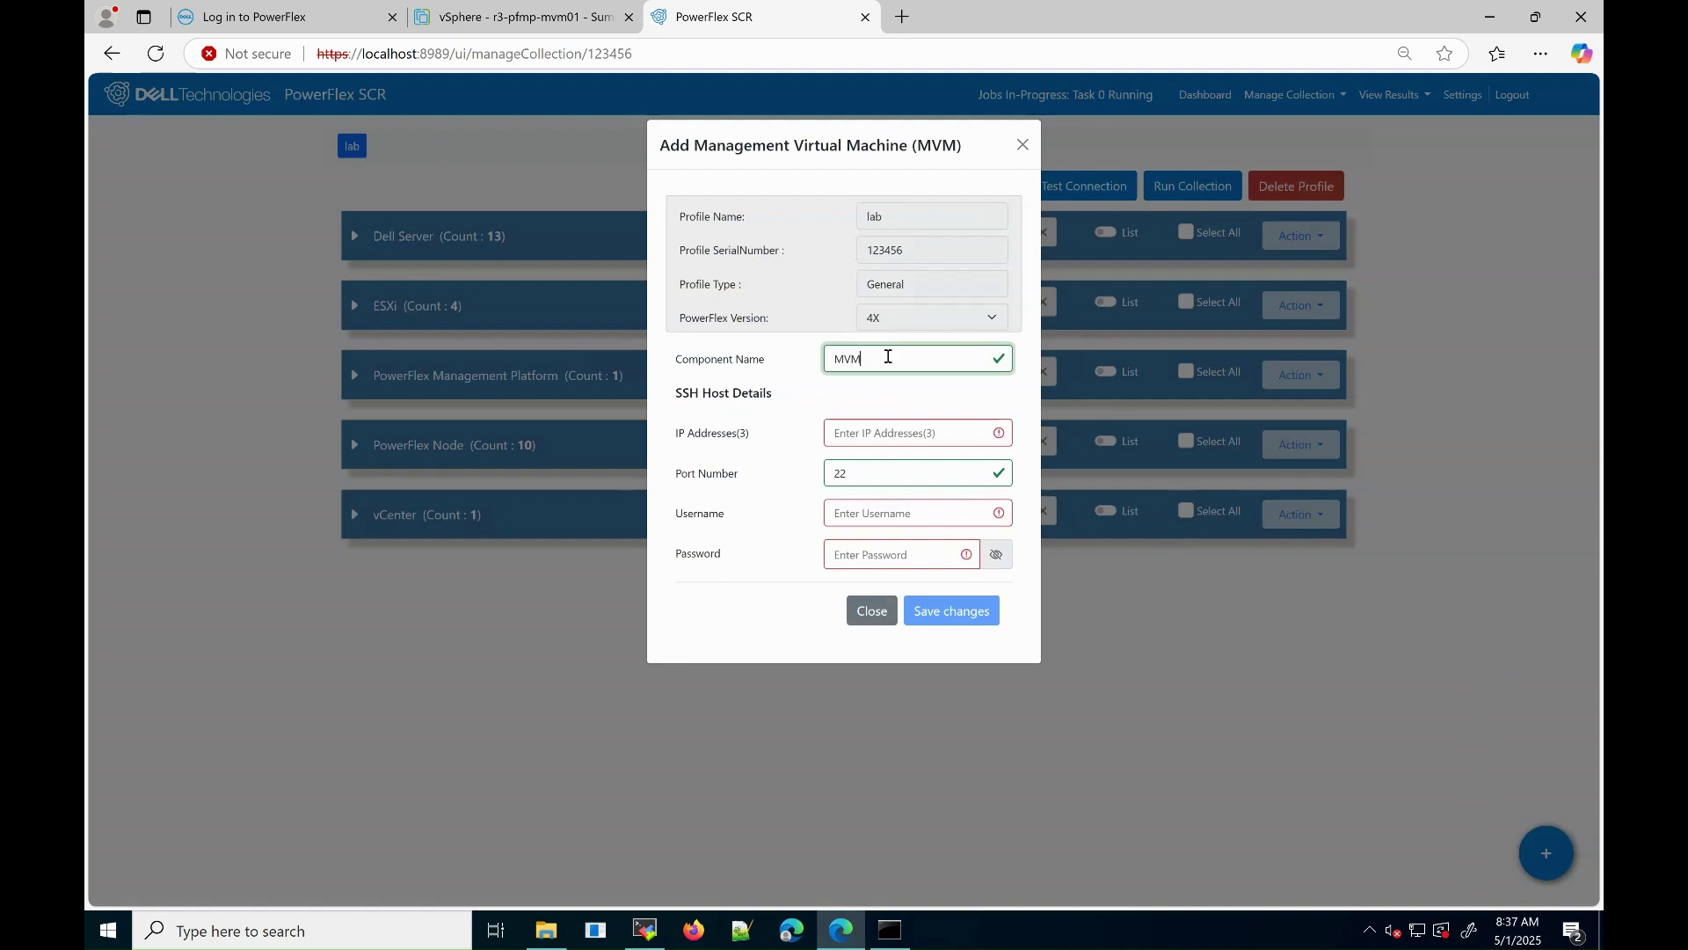
{"action": "key", "text": "Tab"}
{"action": "type", "text": "10"}
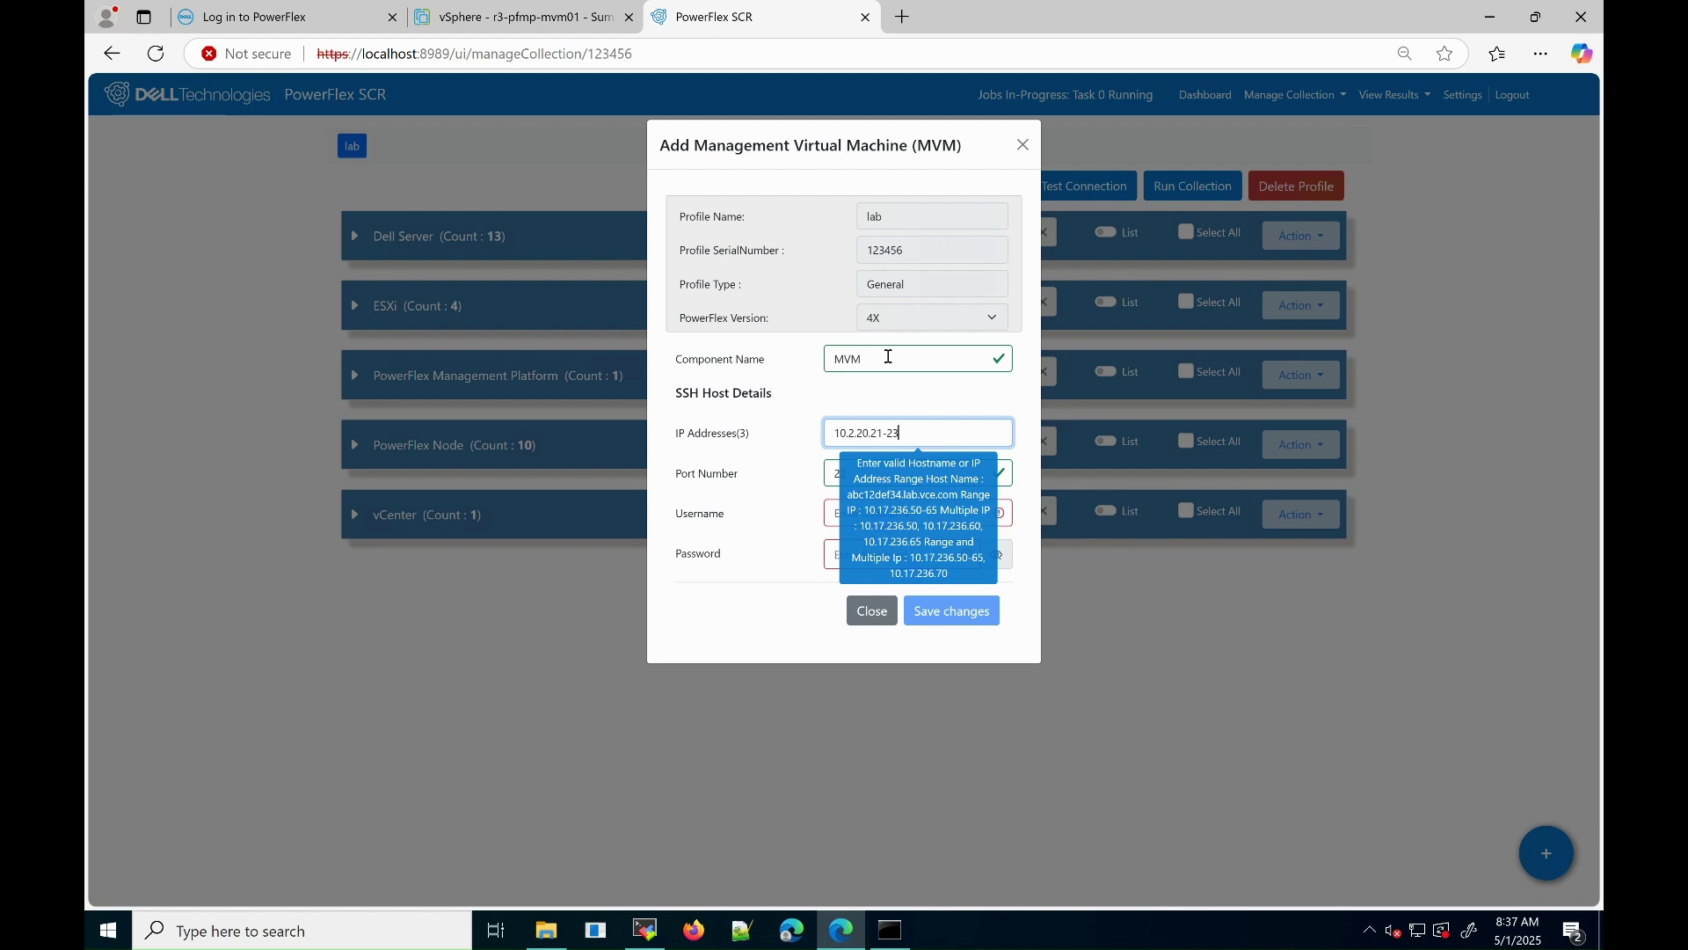
{"action": "key", "text": "Tab"}
{"action": "key", "text": "Tab"}
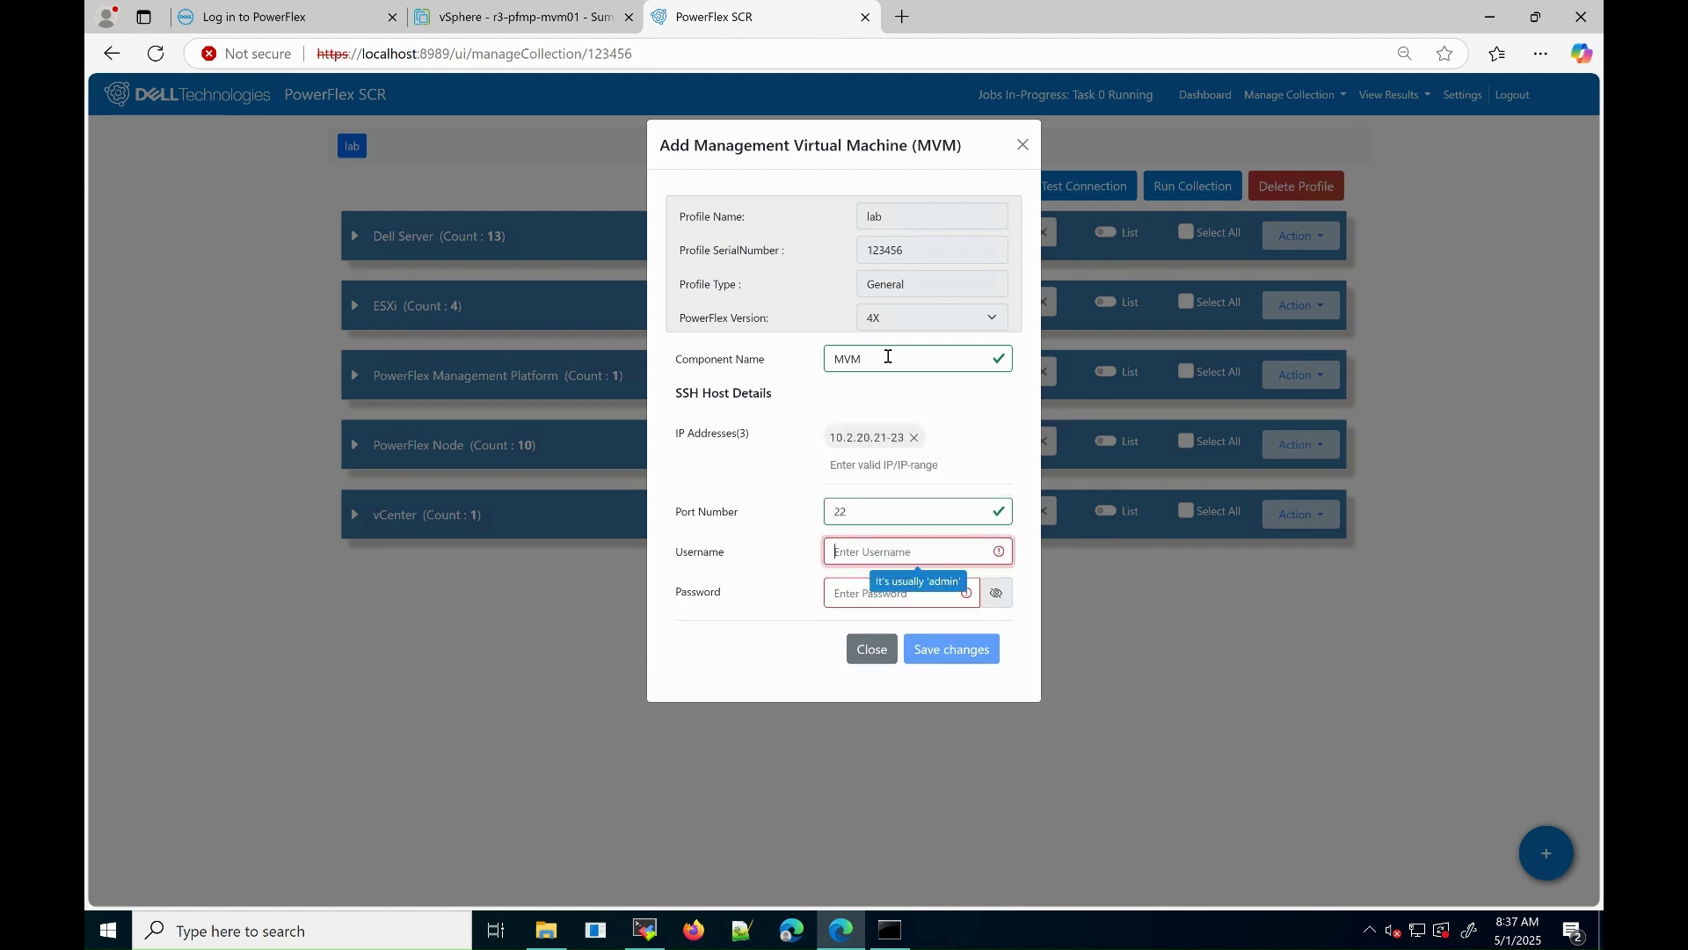
{"action": "left_click", "coordinate": [909, 618]}
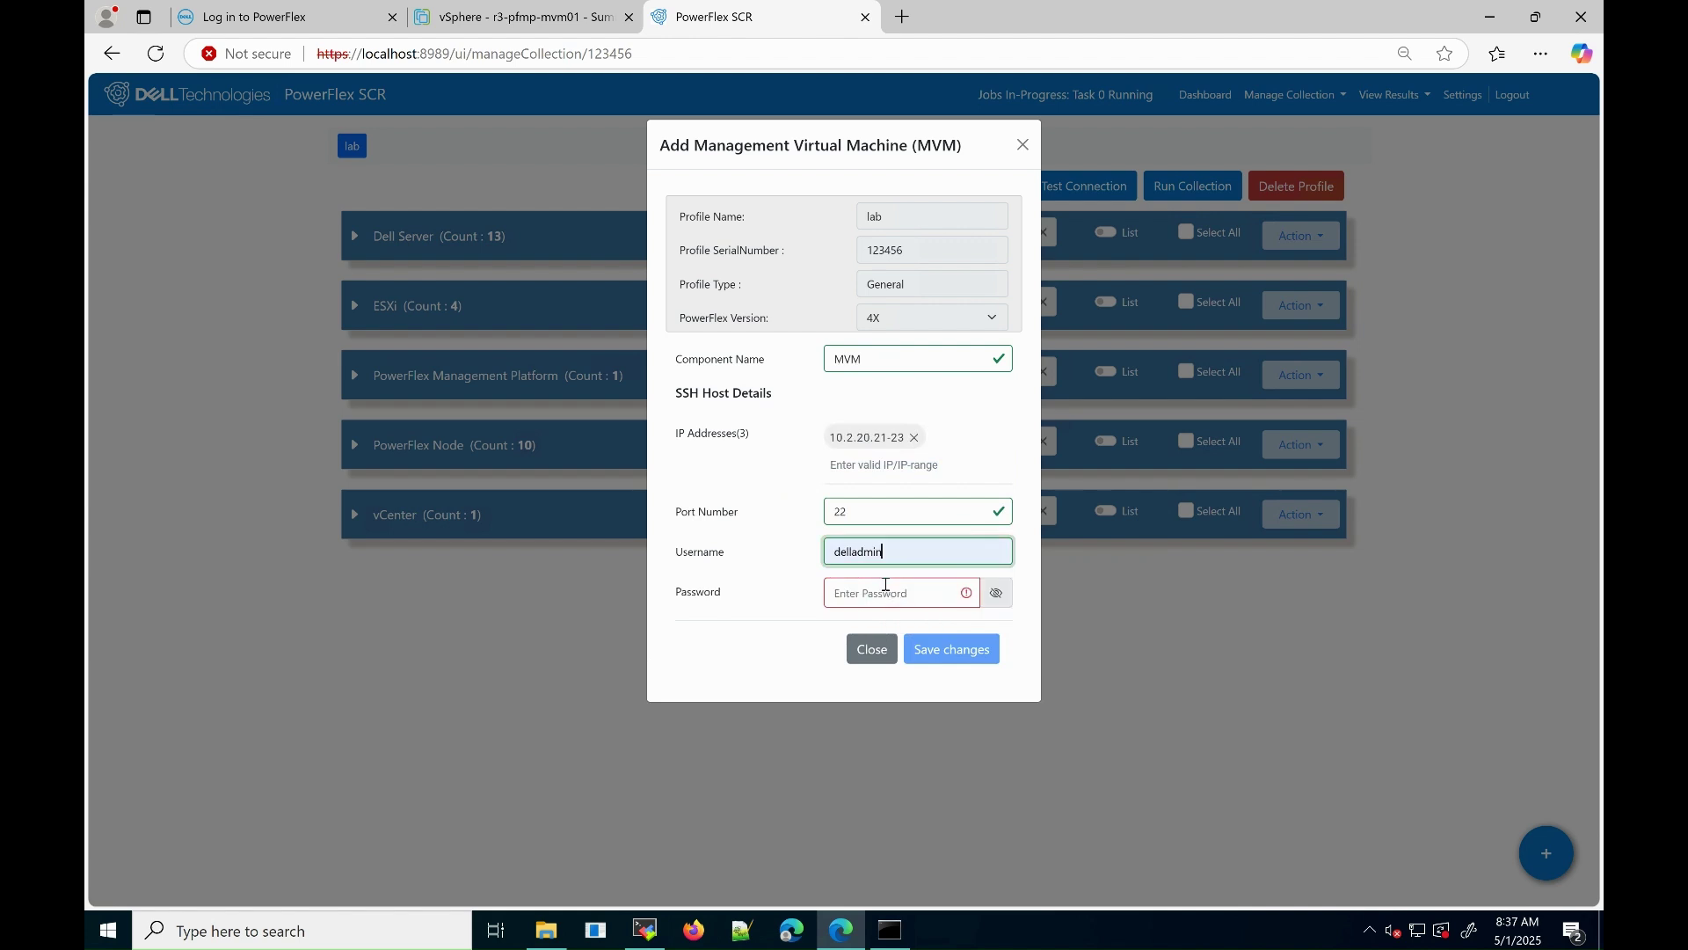
{"action": "left_click", "coordinate": [874, 584]}
{"action": "type", "text": "••"}
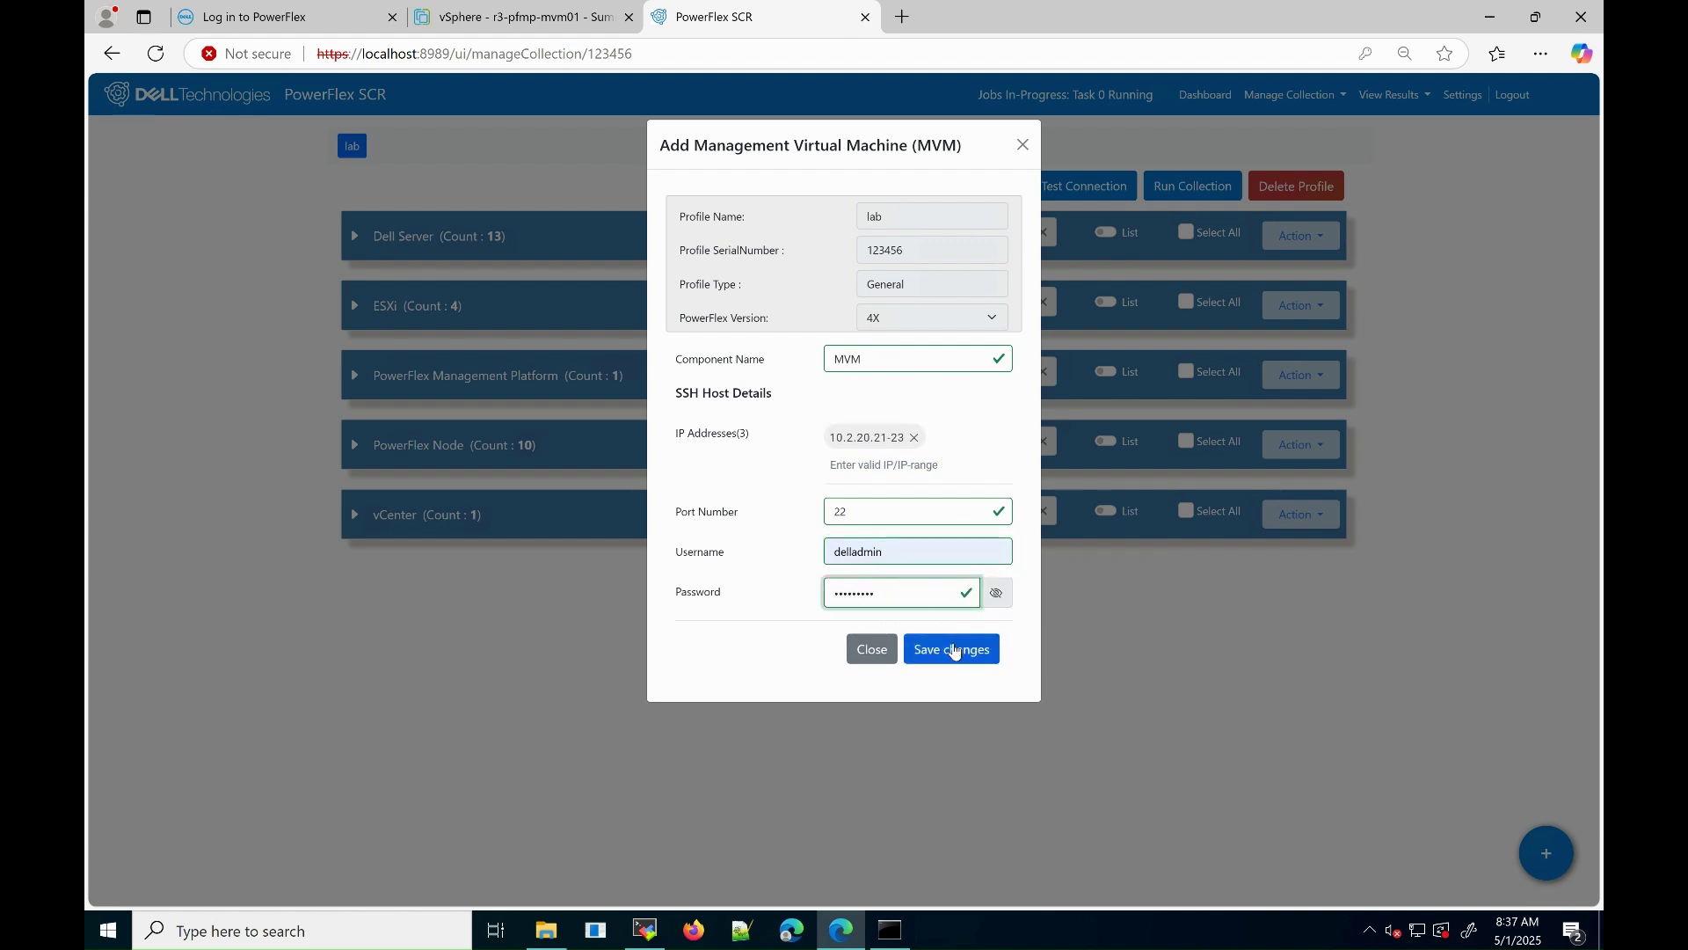
{"action": "left_click", "coordinate": [951, 649]}
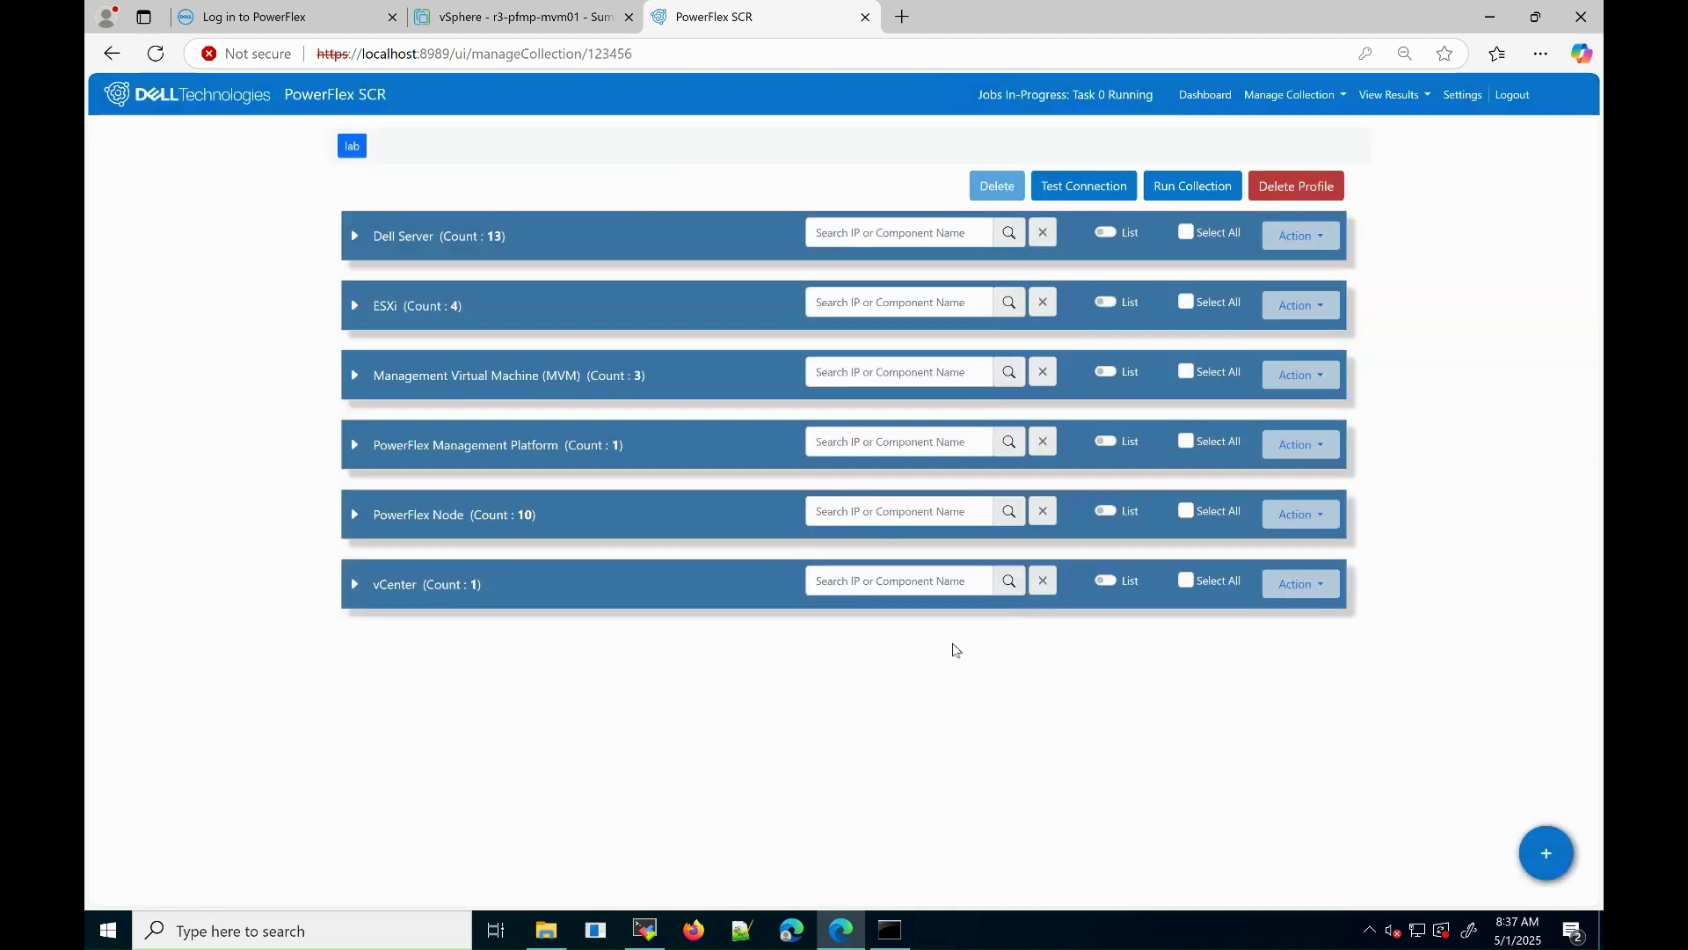
Test the SSH connection to all three MVMs, close the results, and collapse the vCenter group
{"action": "left_click", "coordinate": [1185, 371]}
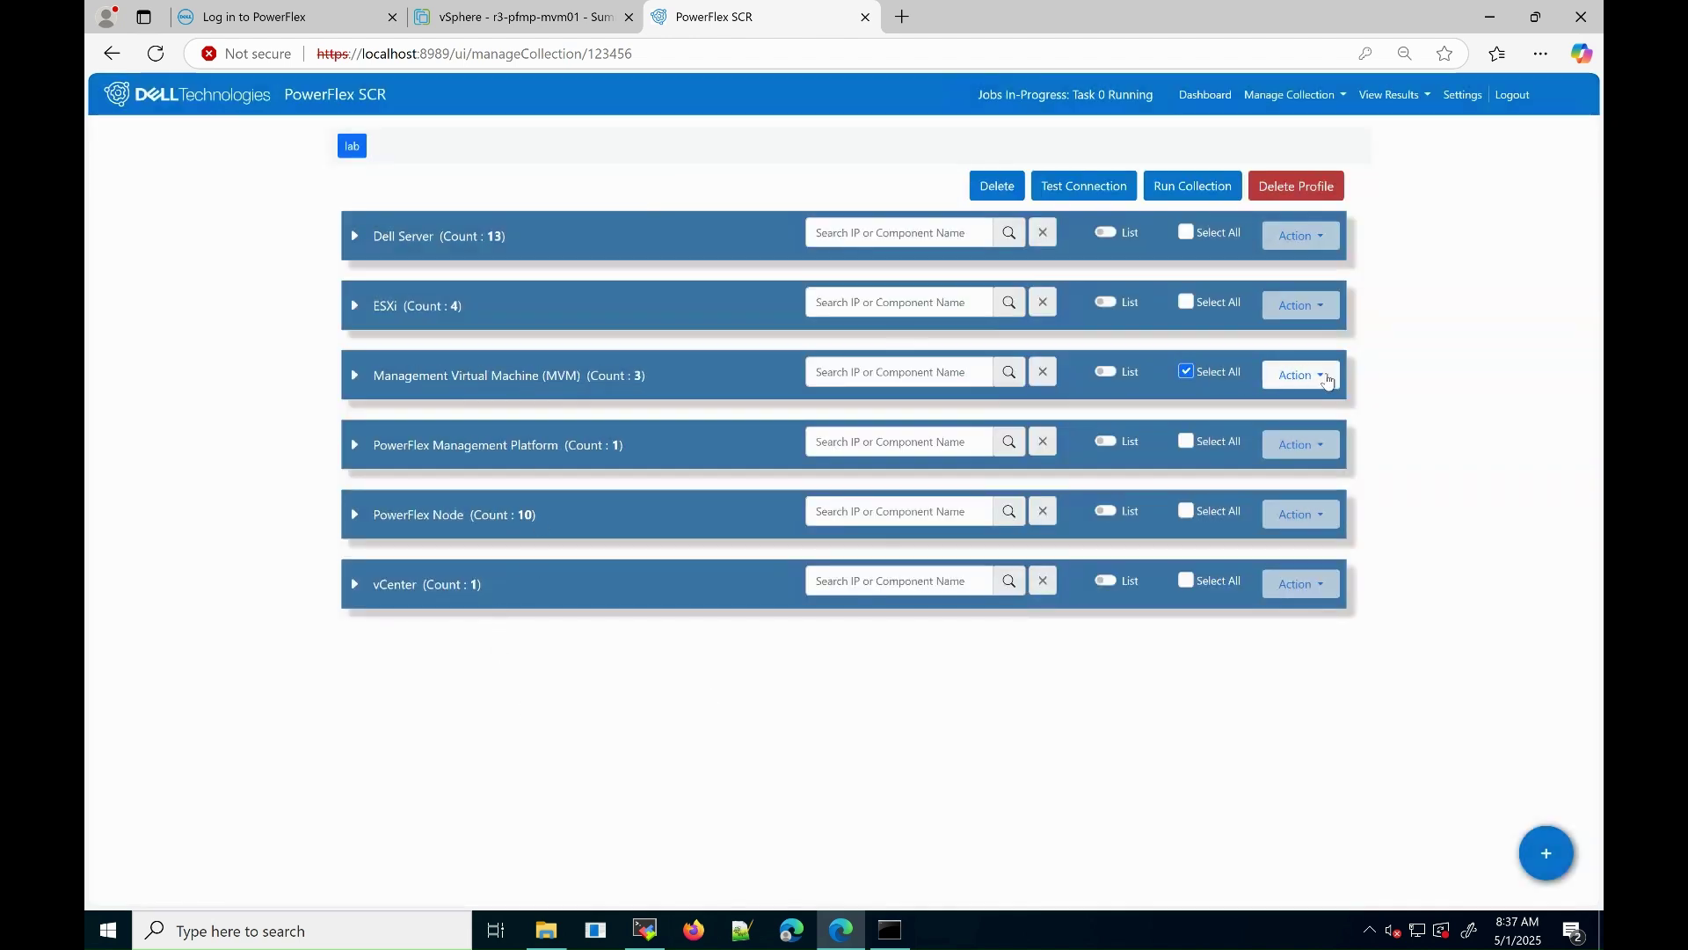
{"action": "left_click", "coordinate": [1300, 375]}
{"action": "left_click", "coordinate": [1307, 482]}
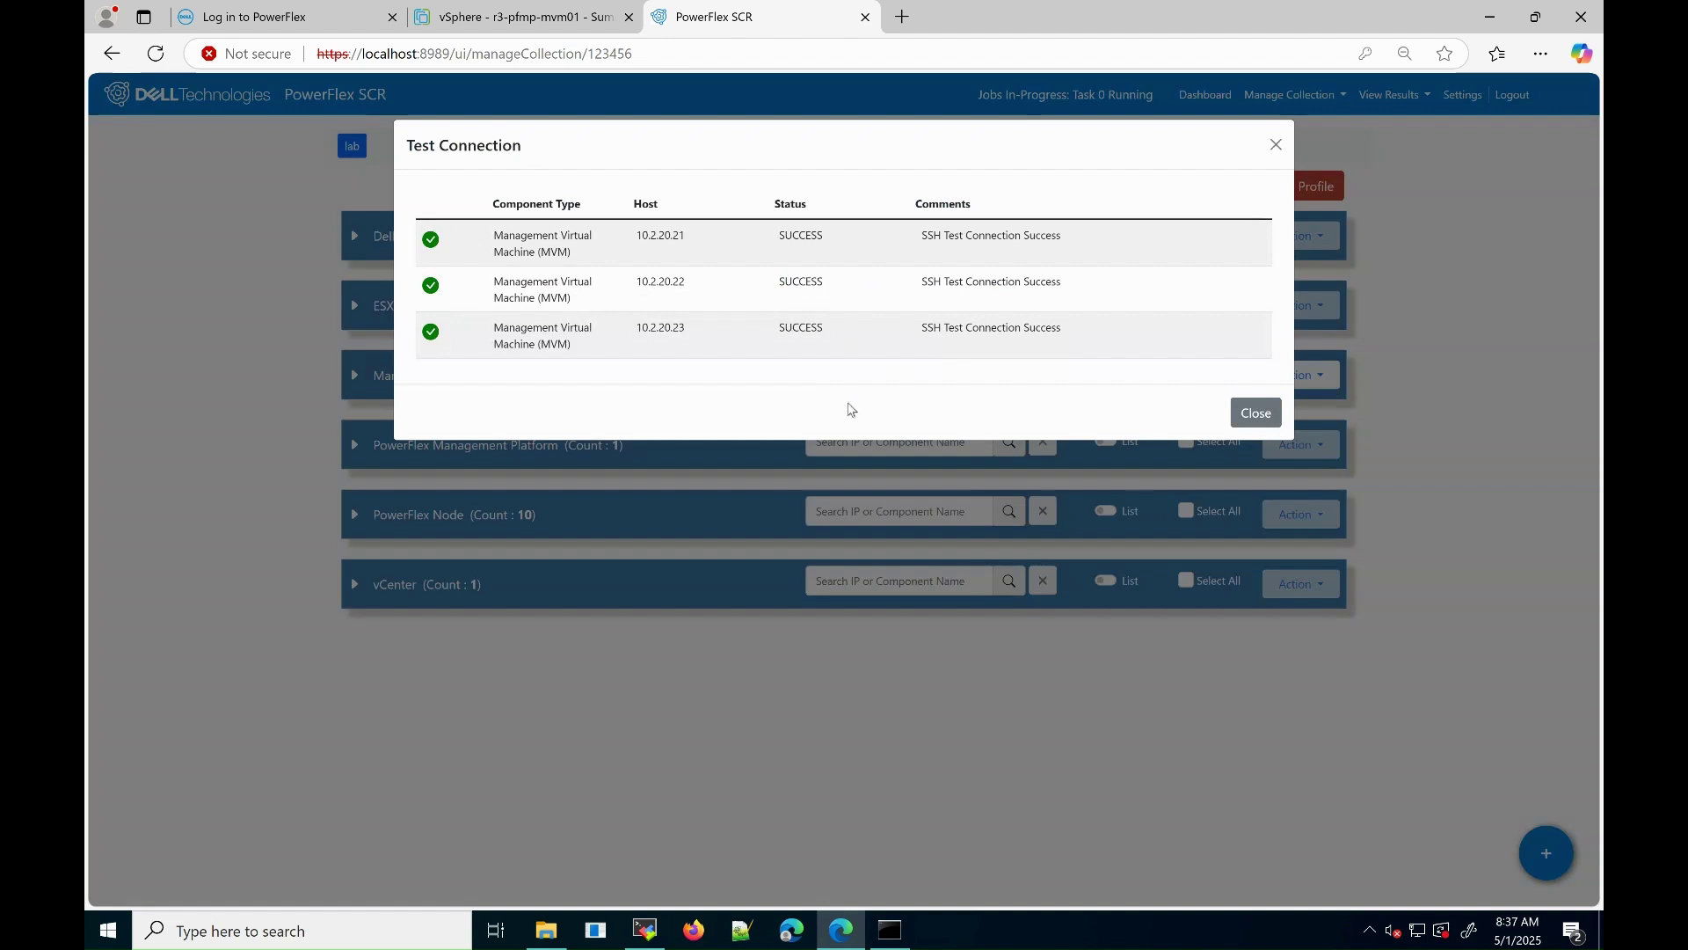
{"action": "left_click", "coordinate": [1256, 414]}
{"action": "left_click", "coordinate": [354, 583]}
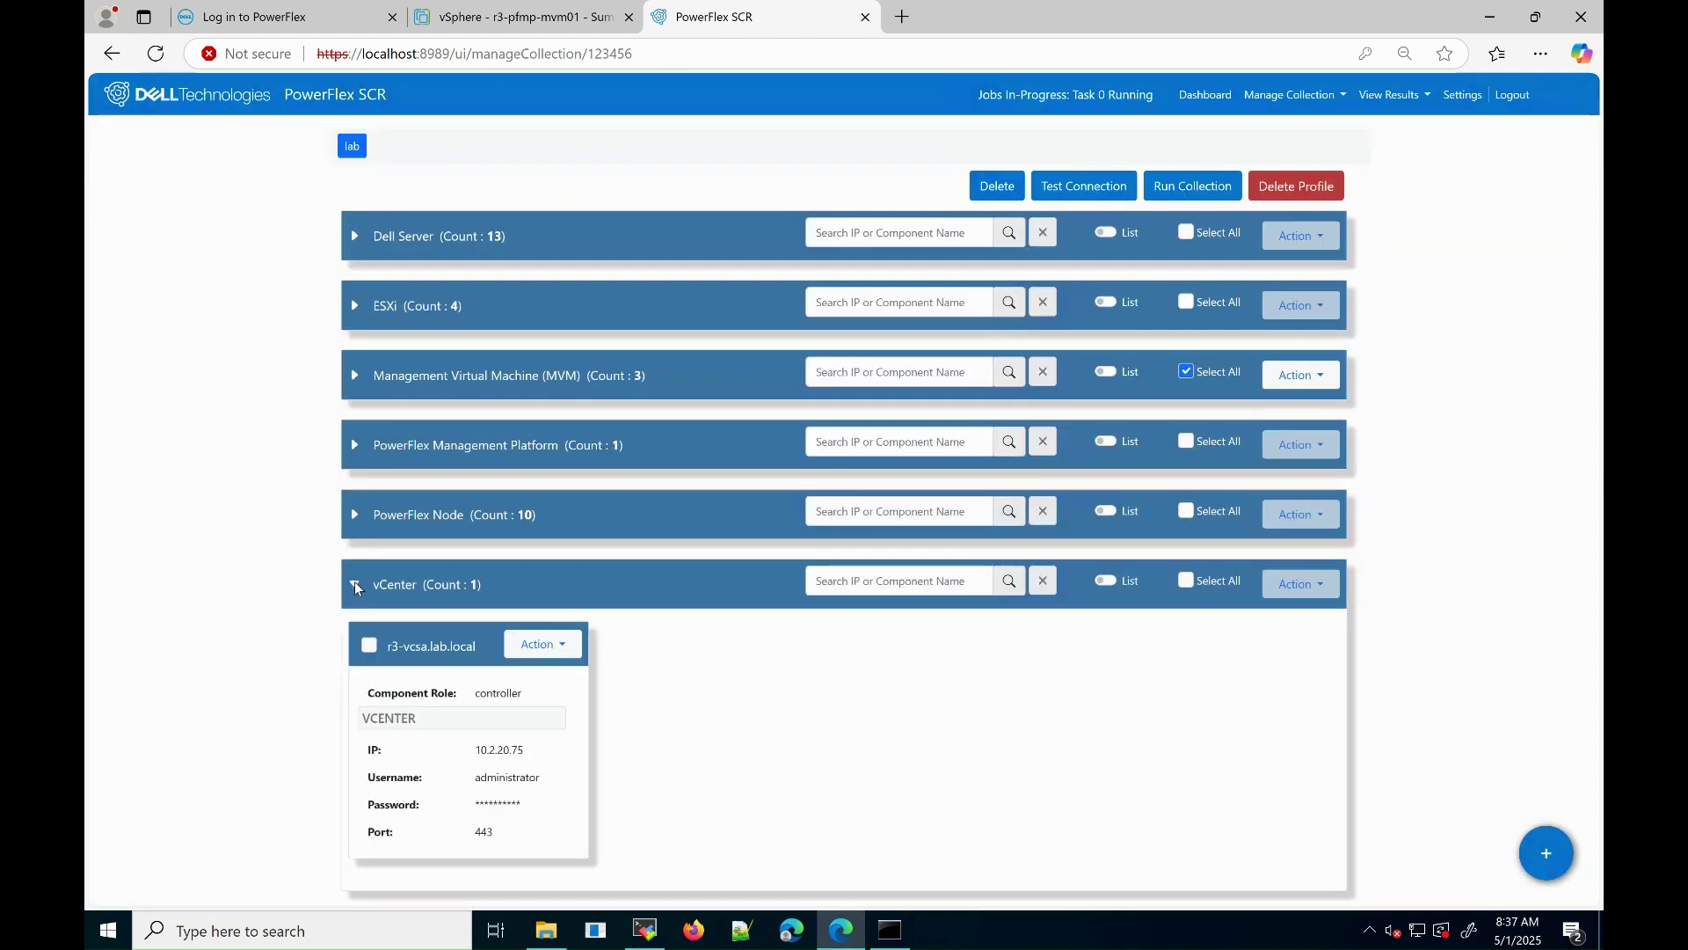
{"action": "left_click", "coordinate": [1187, 581]}
{"action": "left_click", "coordinate": [1321, 583]}
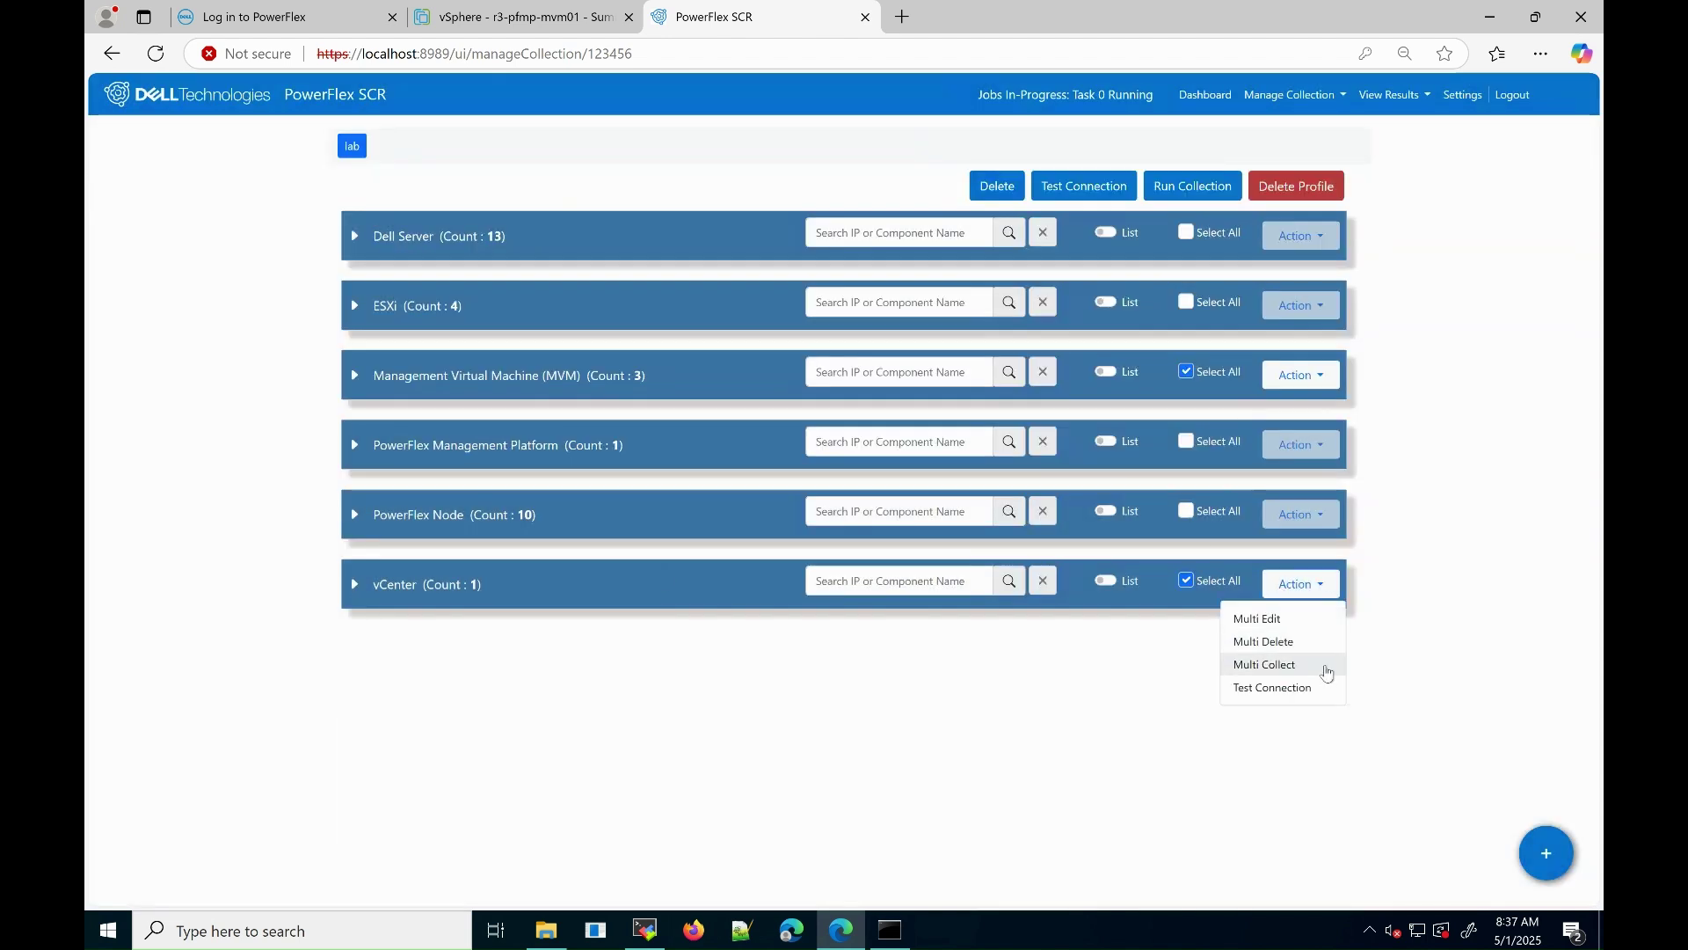
{"action": "left_click", "coordinate": [1267, 618]}
{"action": "left_click", "coordinate": [892, 391]}
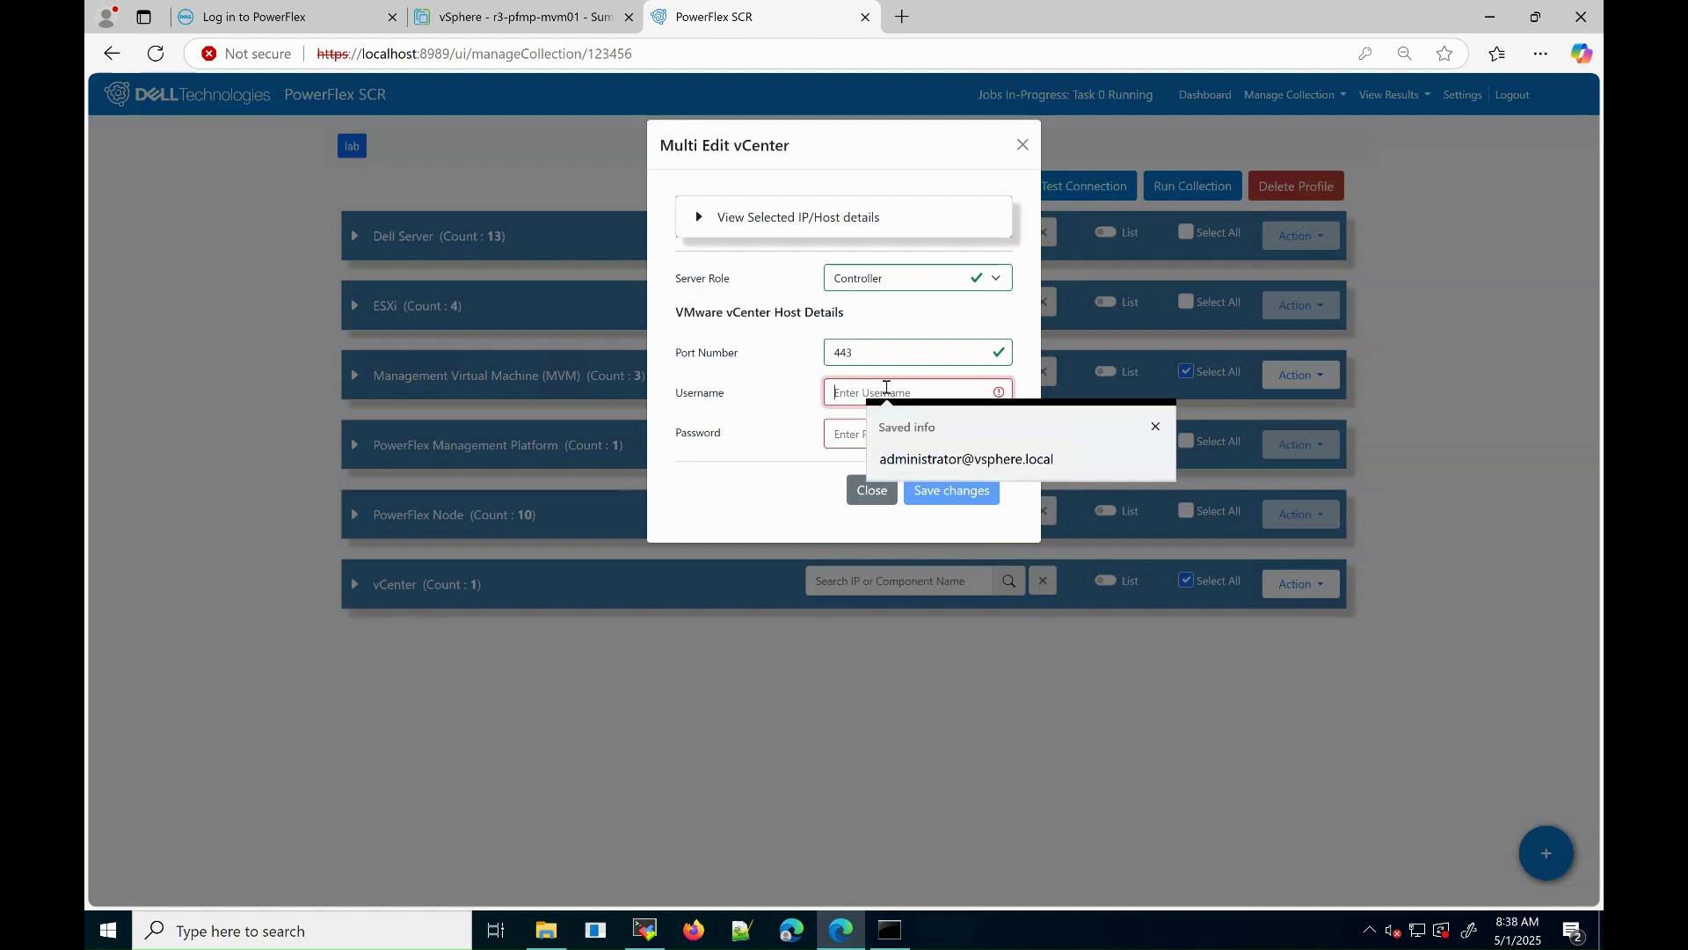
{"action": "left_click", "coordinate": [950, 454]}
{"action": "left_click", "coordinate": [929, 435]}
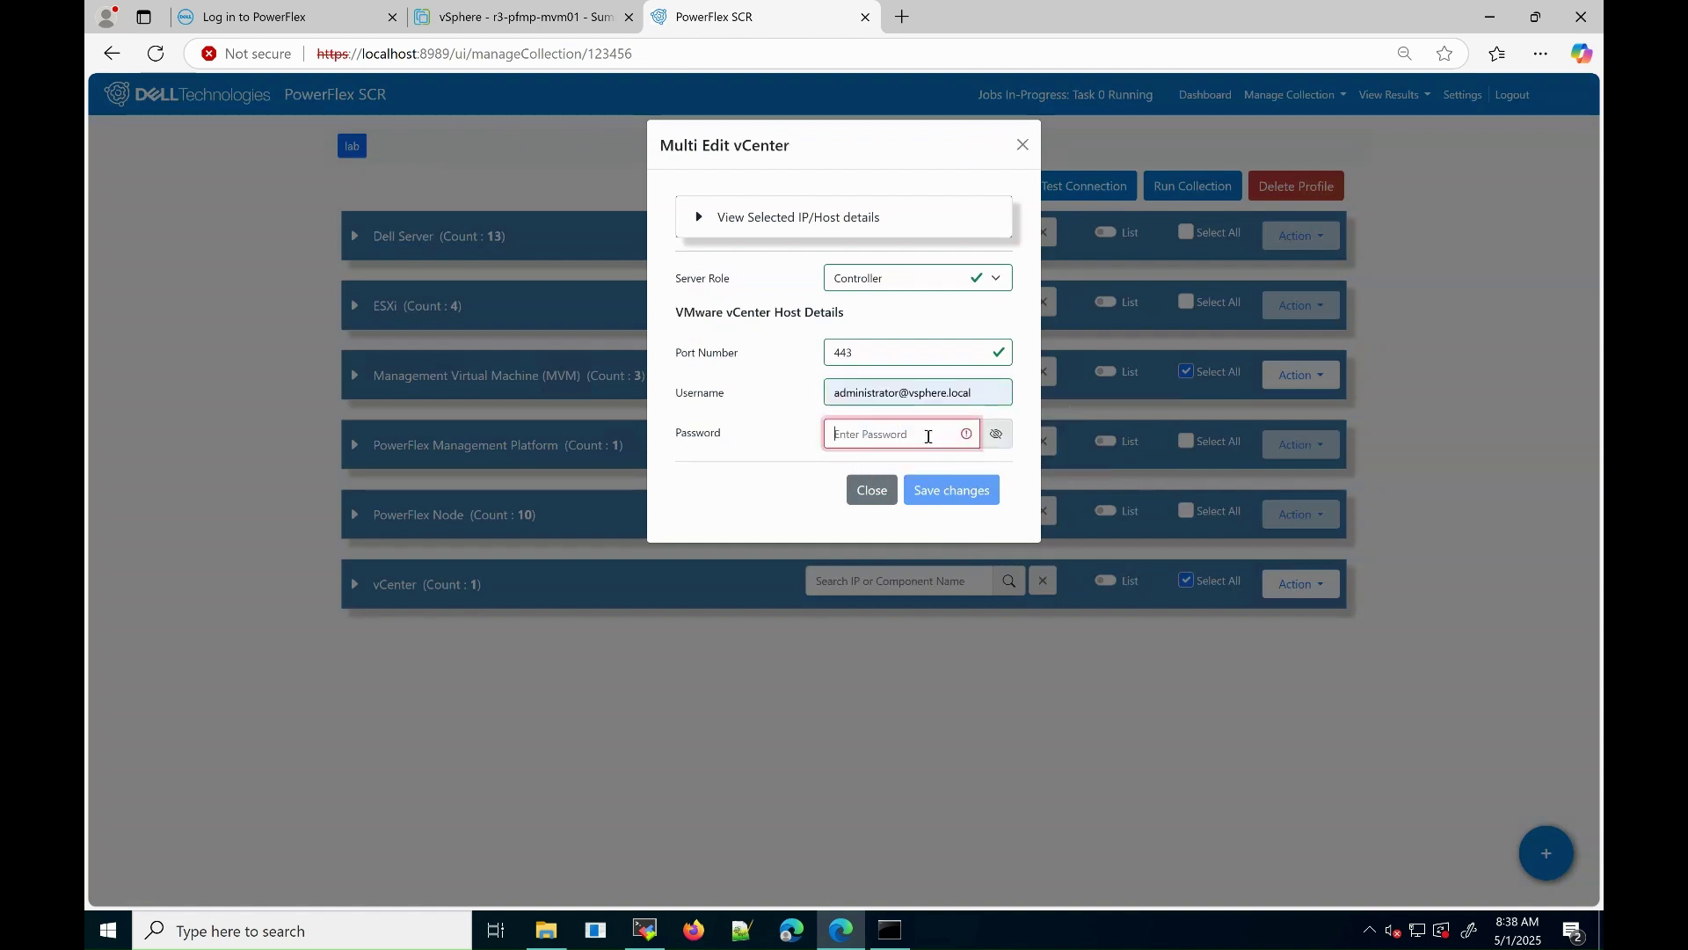
{"action": "type", "text": "*****"}
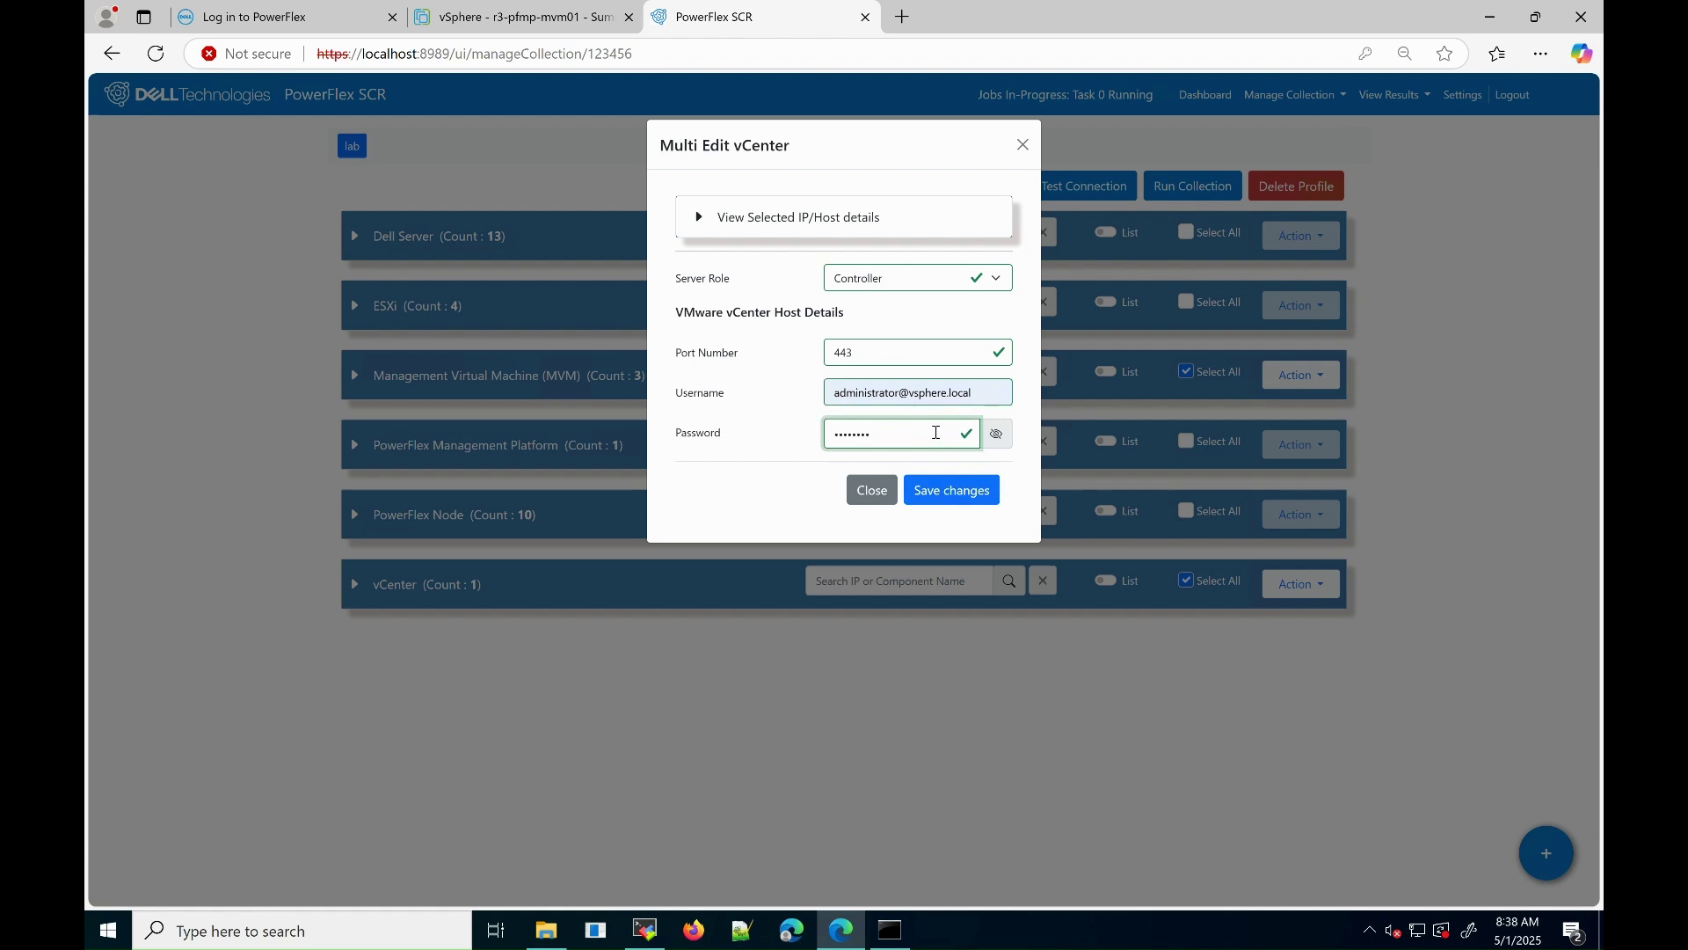
{"action": "left_click", "coordinate": [951, 492]}
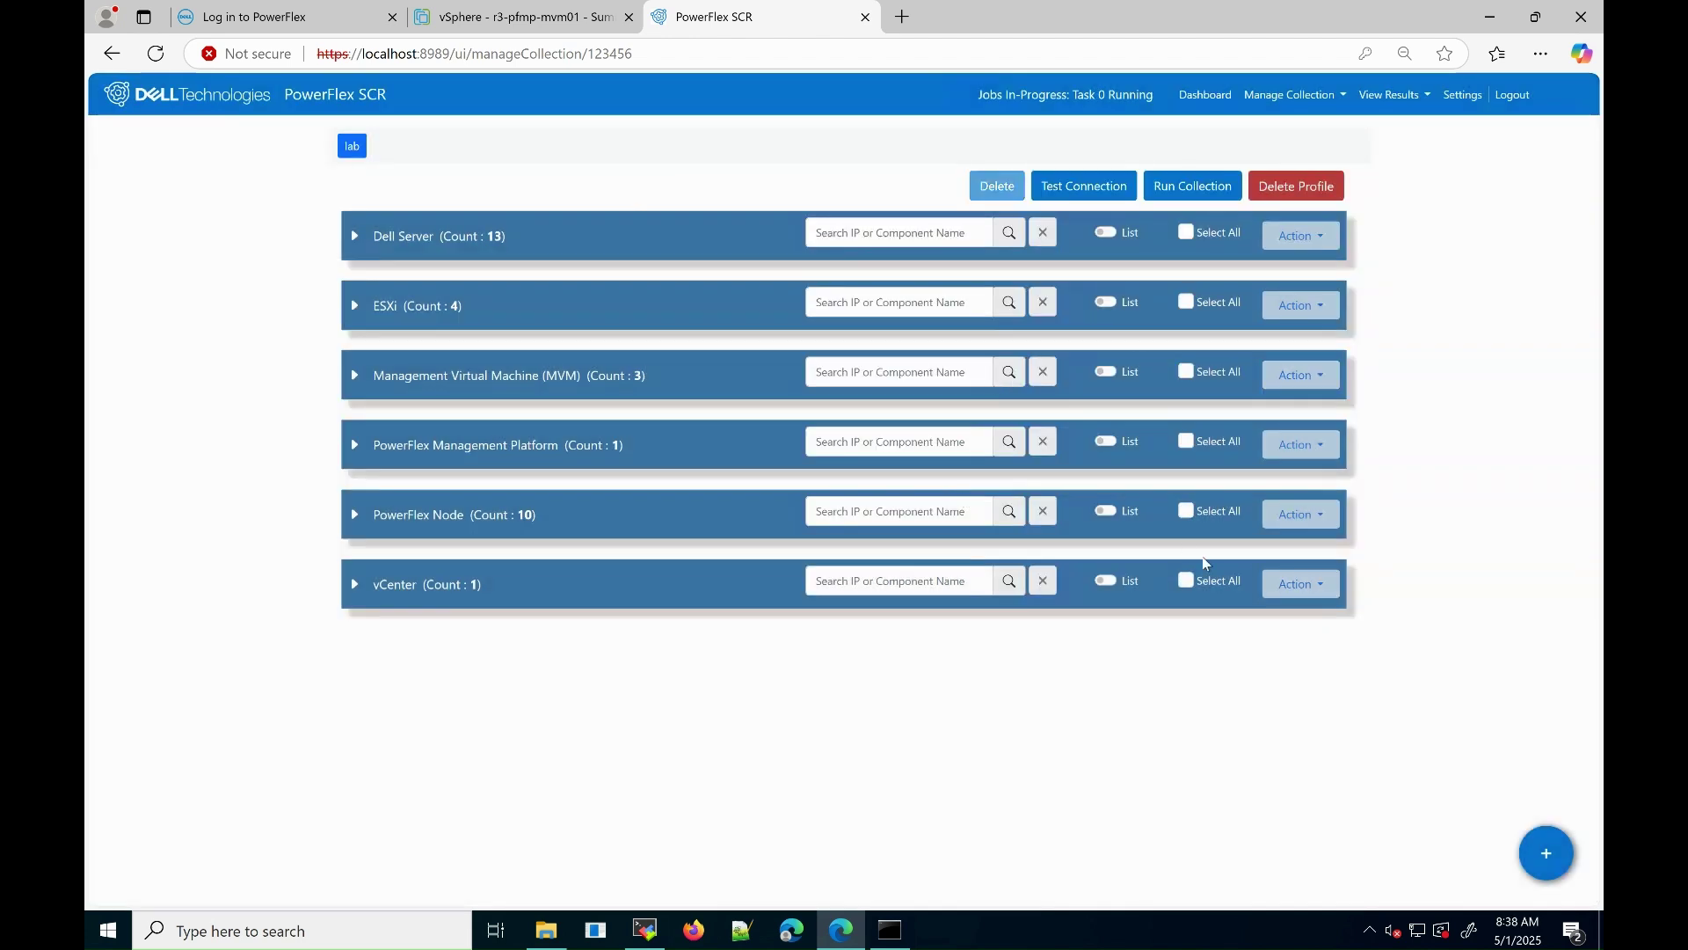
Run the vCenter connection test, close the successful results, and check the collection jobs
{"action": "left_click", "coordinate": [1186, 581]}
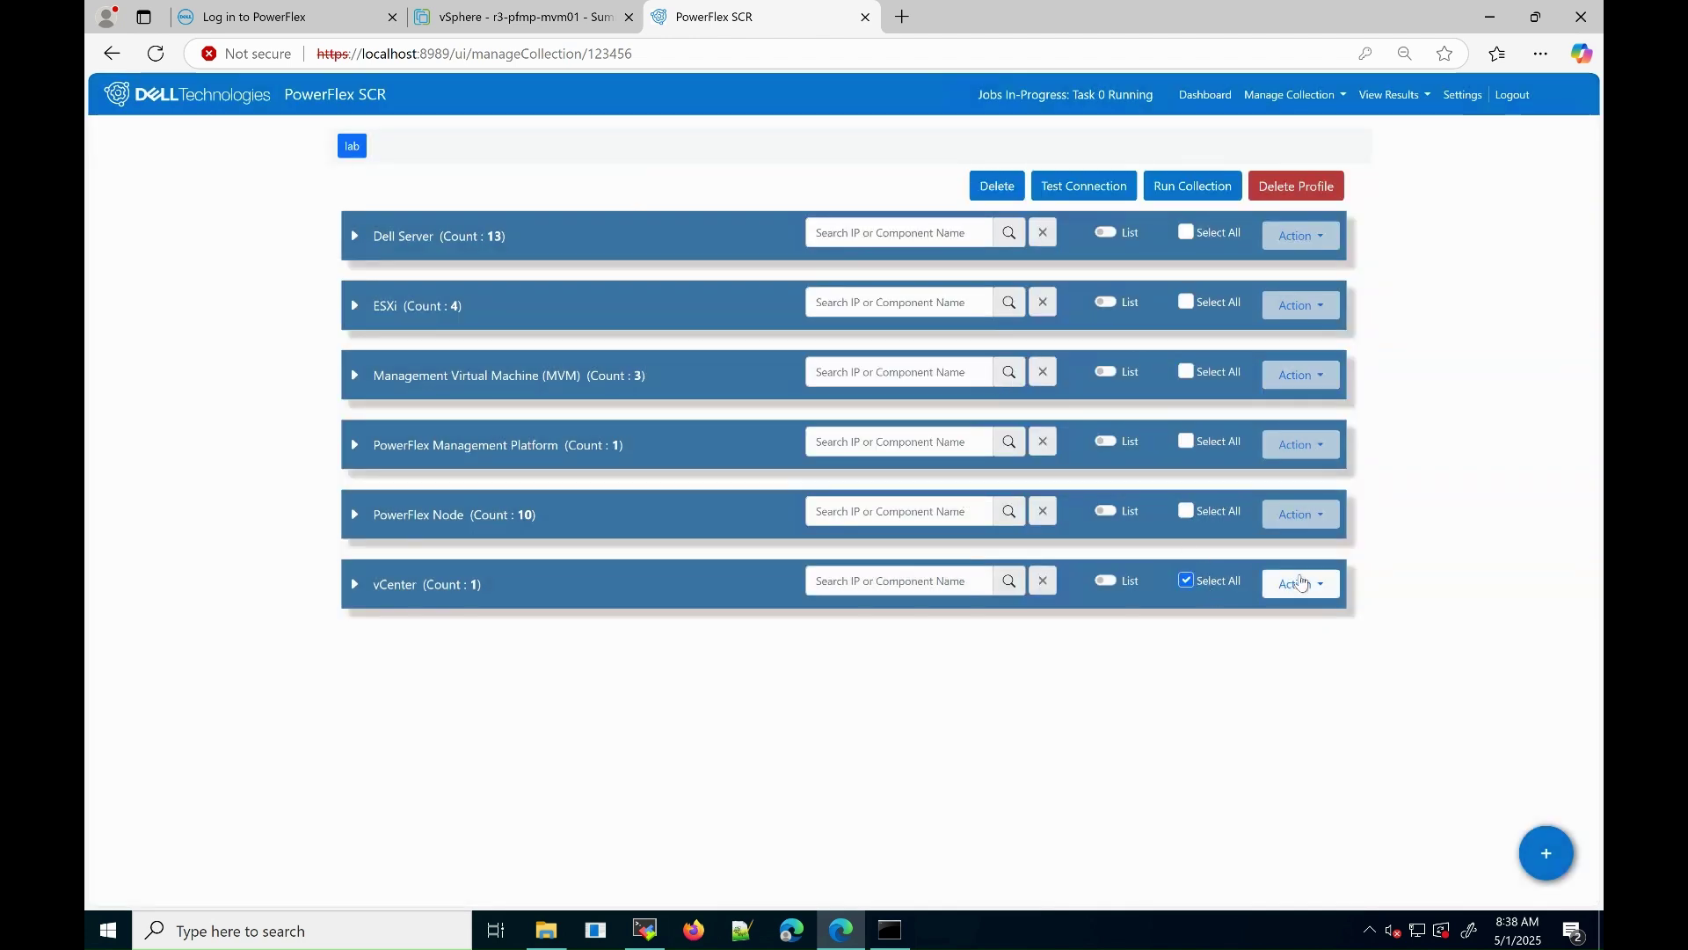
{"action": "left_click", "coordinate": [1185, 581]}
{"action": "left_click", "coordinate": [1084, 186]}
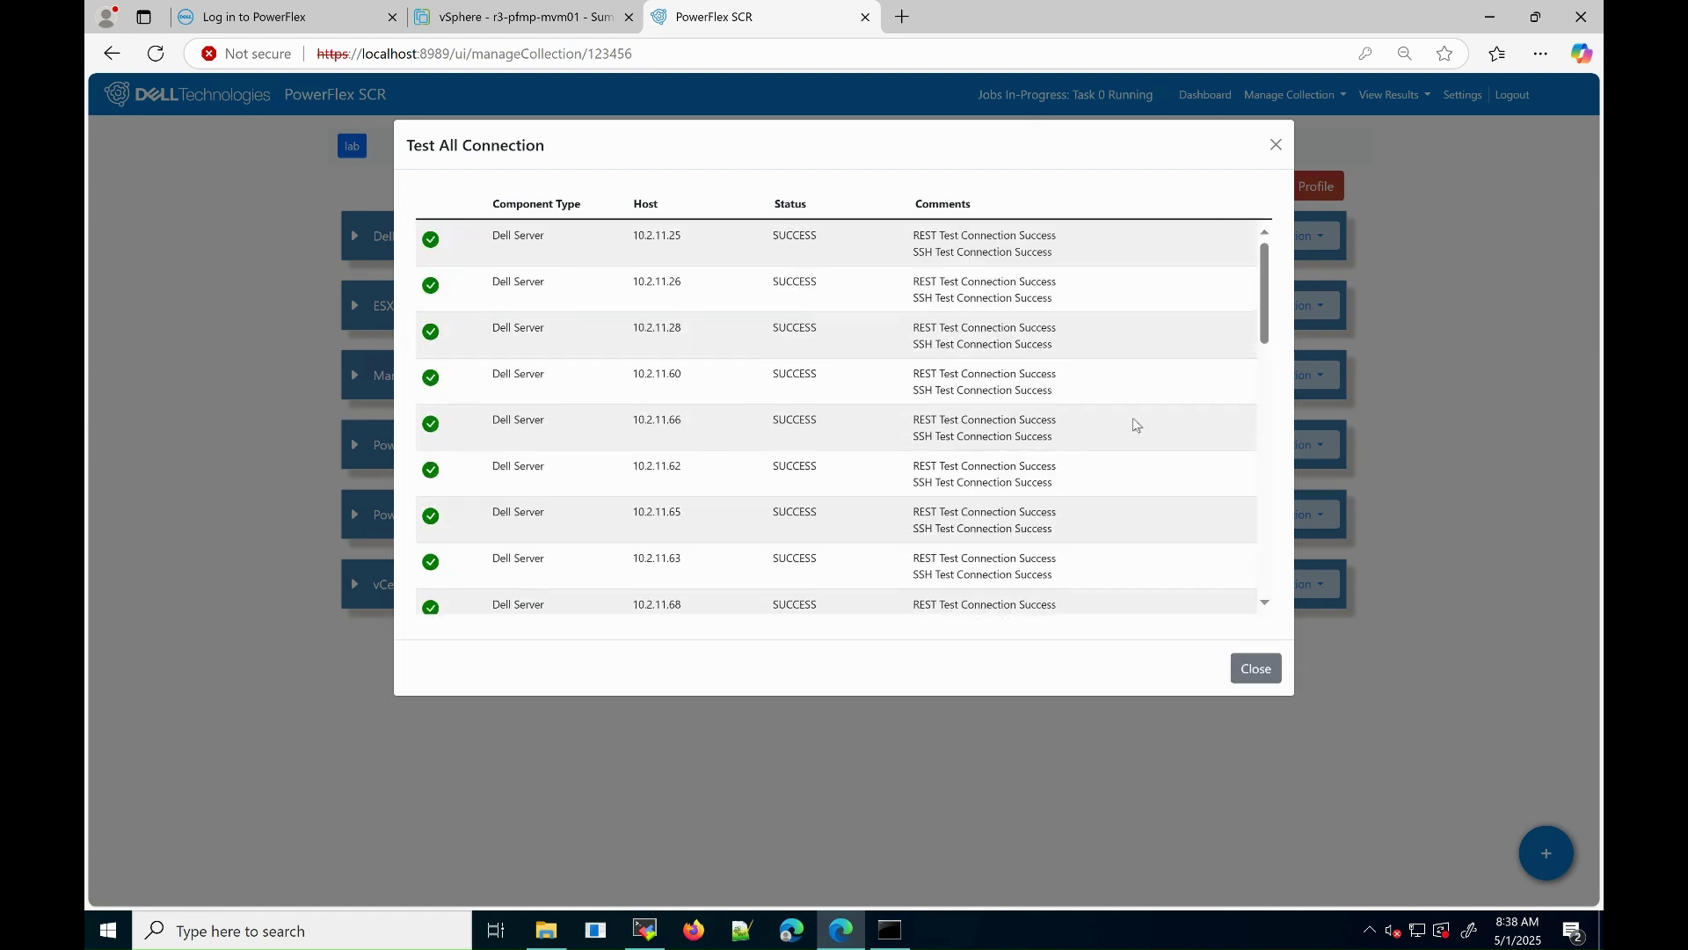
{"action": "scroll", "coordinate": [1125, 326], "scroll_direction": "down", "scroll_amount": 5}
{"action": "scroll", "coordinate": [1125, 326], "scroll_direction": "down", "scroll_amount": 5}
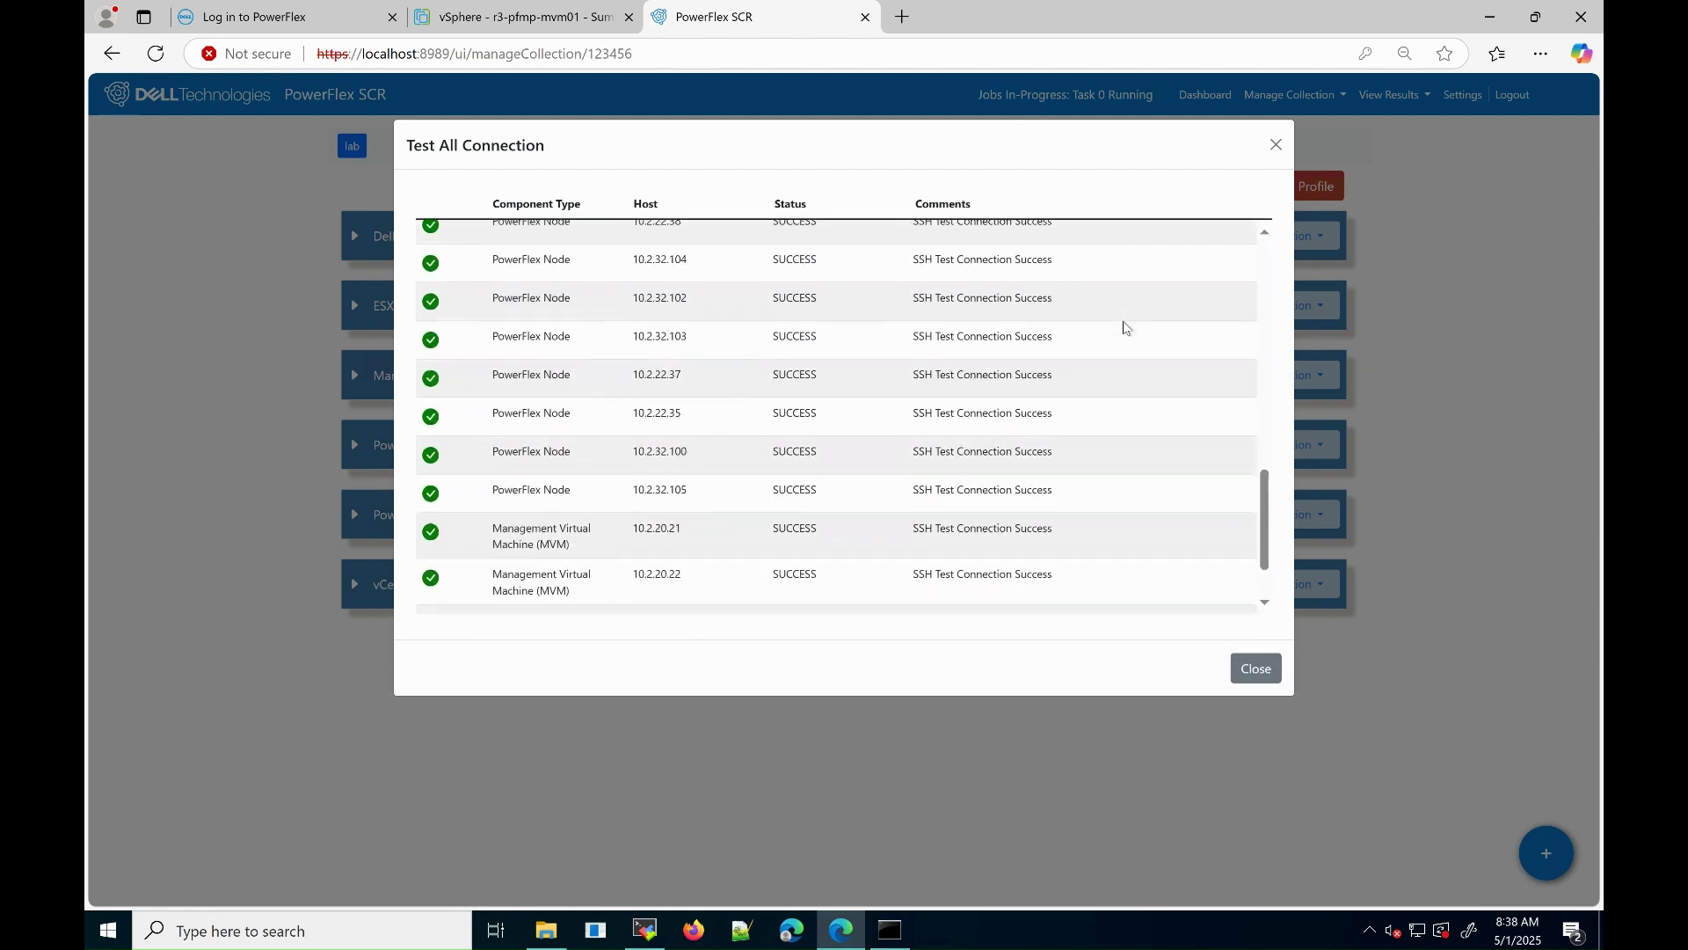
{"action": "scroll", "coordinate": [1124, 326], "scroll_direction": "down", "scroll_amount": 2}
{"action": "left_click", "coordinate": [1256, 668]}
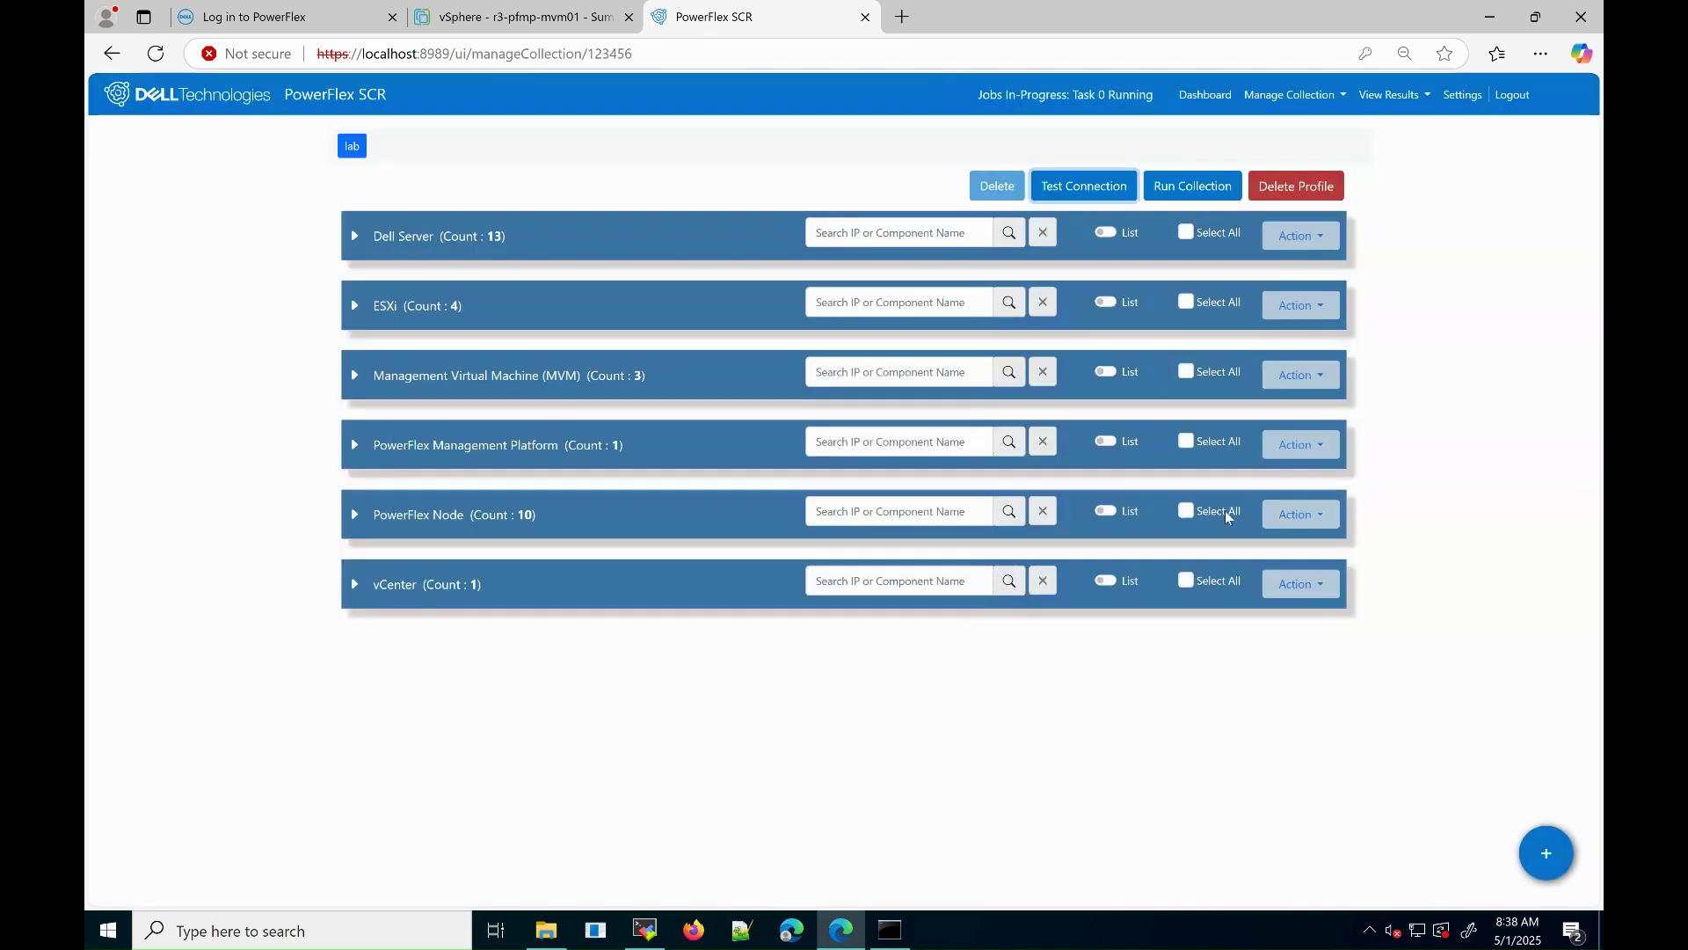
{"action": "left_click", "coordinate": [1192, 185]}
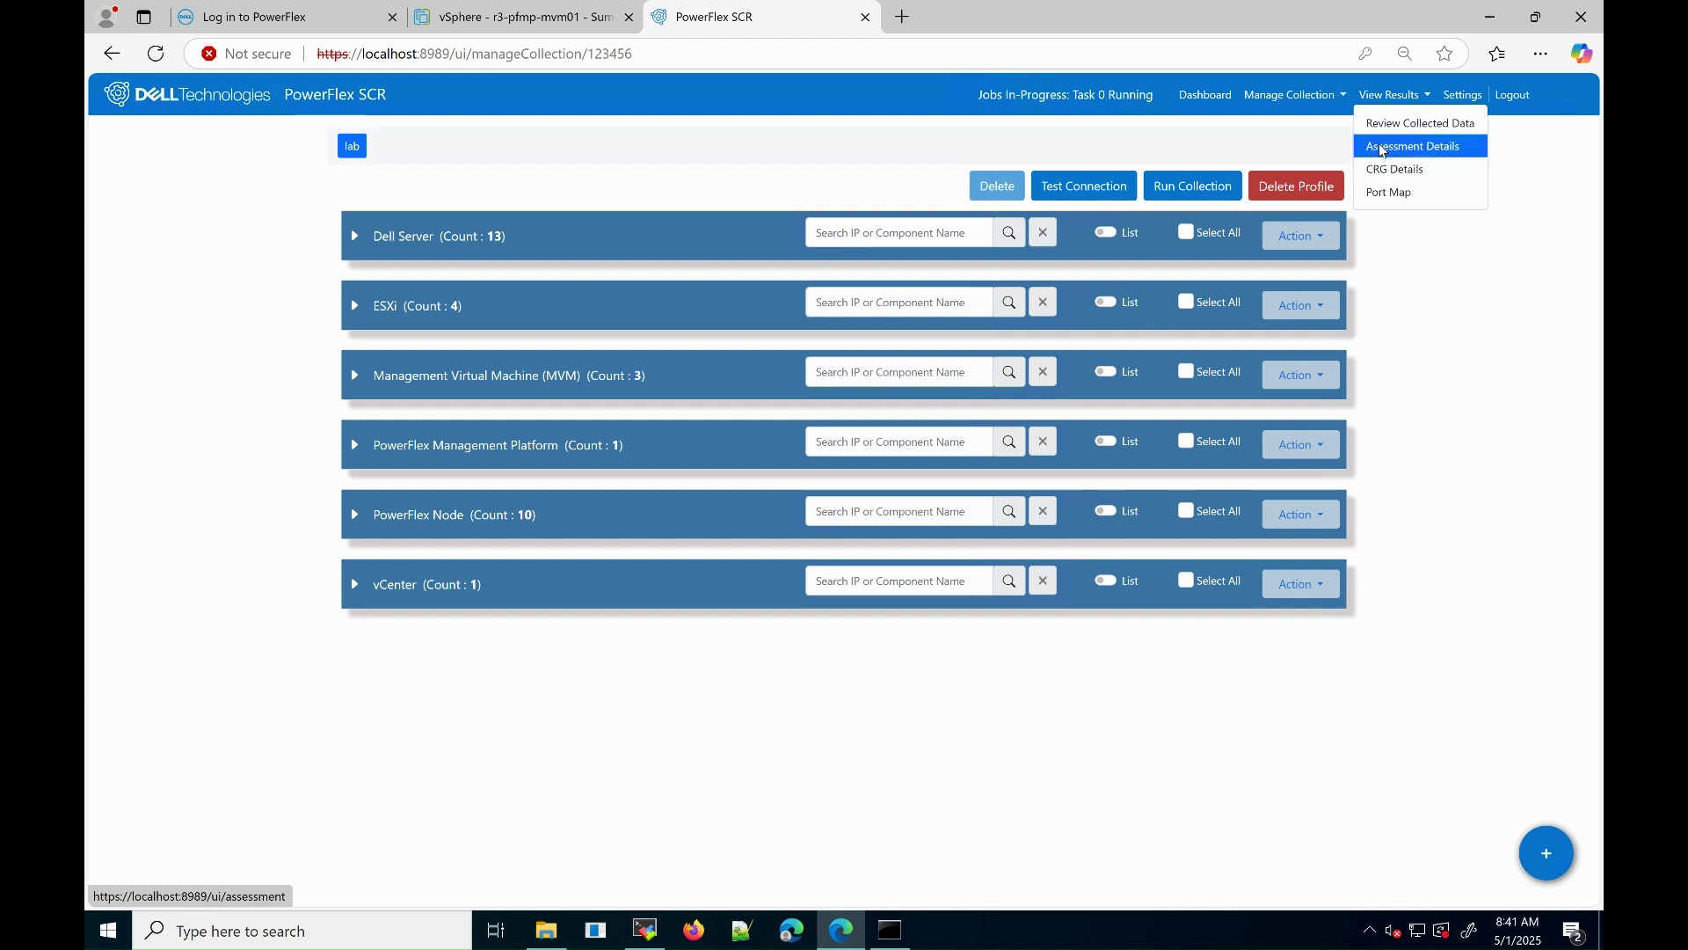
Run the Upgrade (4.X to 4.X) assessment report for the lab profile
{"action": "left_click", "coordinate": [1413, 146]}
{"action": "left_click", "coordinate": [422, 156]}
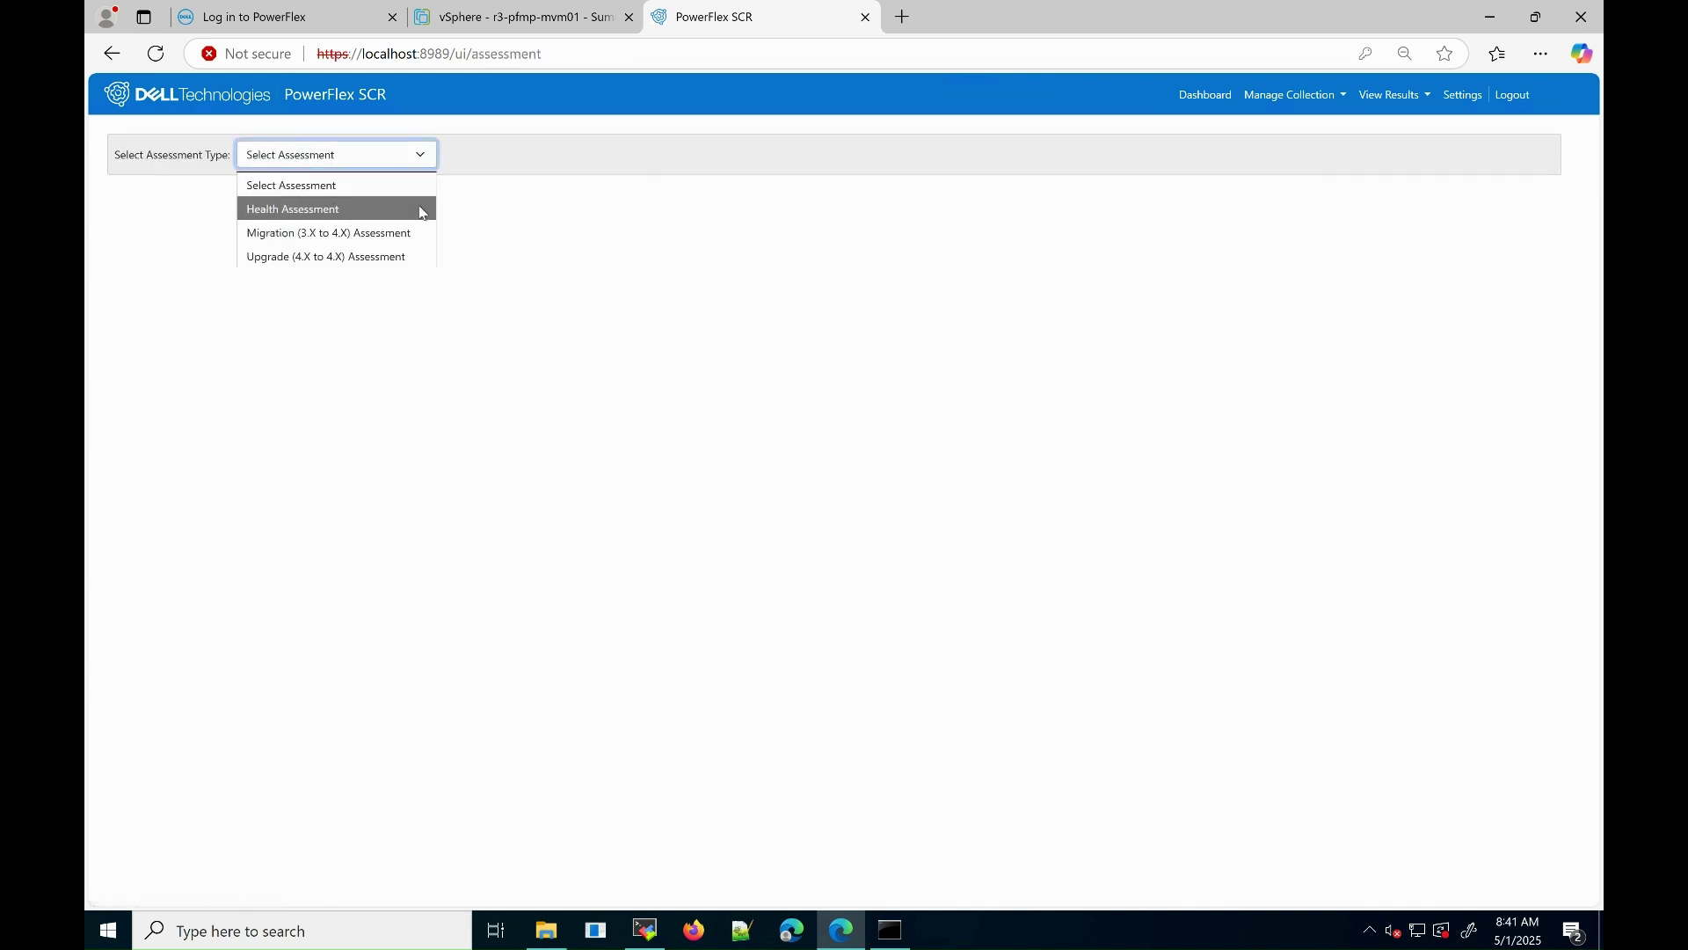
{"action": "left_click", "coordinate": [413, 258]}
{"action": "left_click", "coordinate": [601, 155]}
{"action": "left_click", "coordinate": [593, 185]}
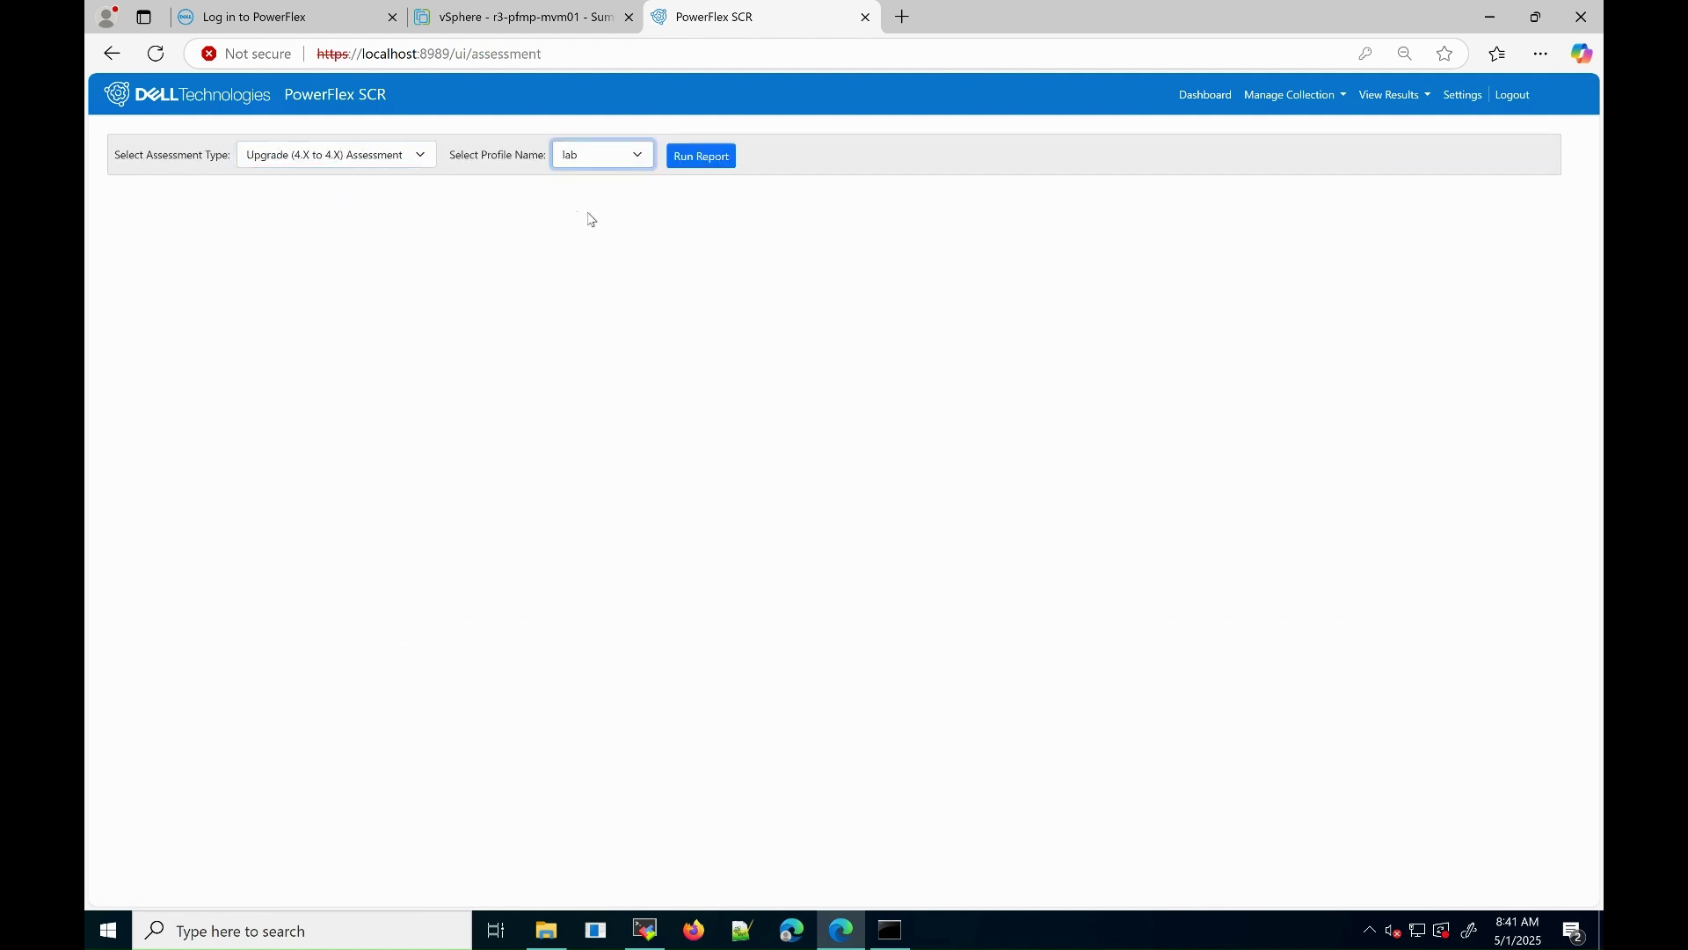
{"action": "left_click", "coordinate": [712, 156]}
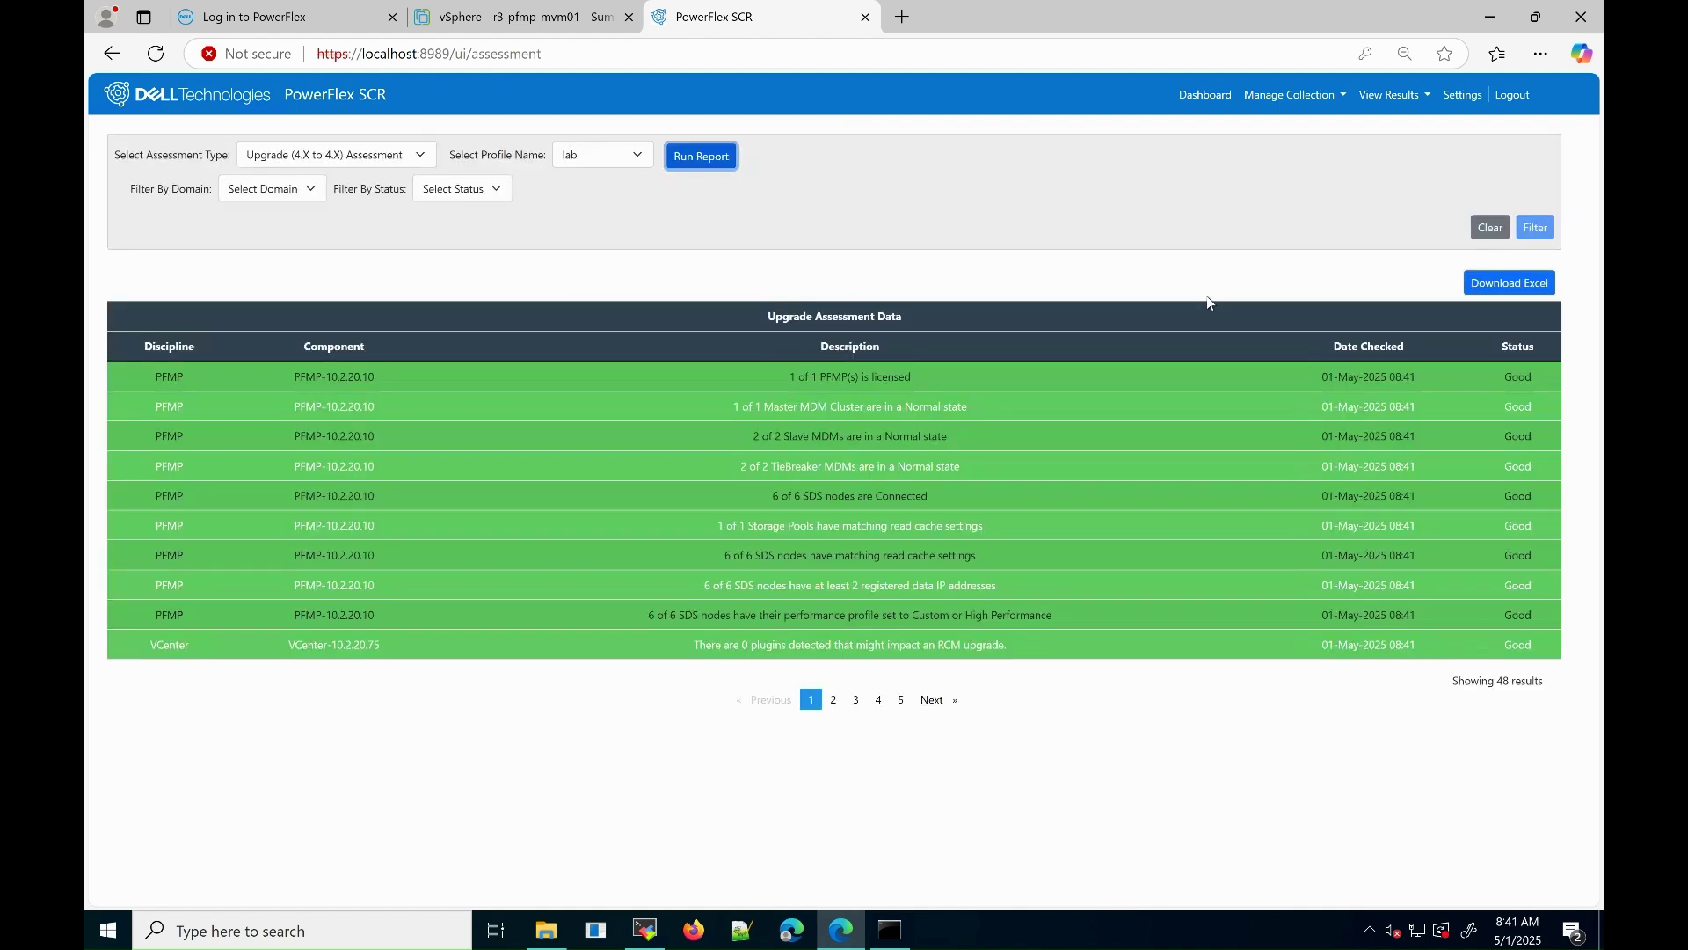
Page through the 48 assessment results and download them as Excel
{"action": "left_click", "coordinate": [832, 700]}
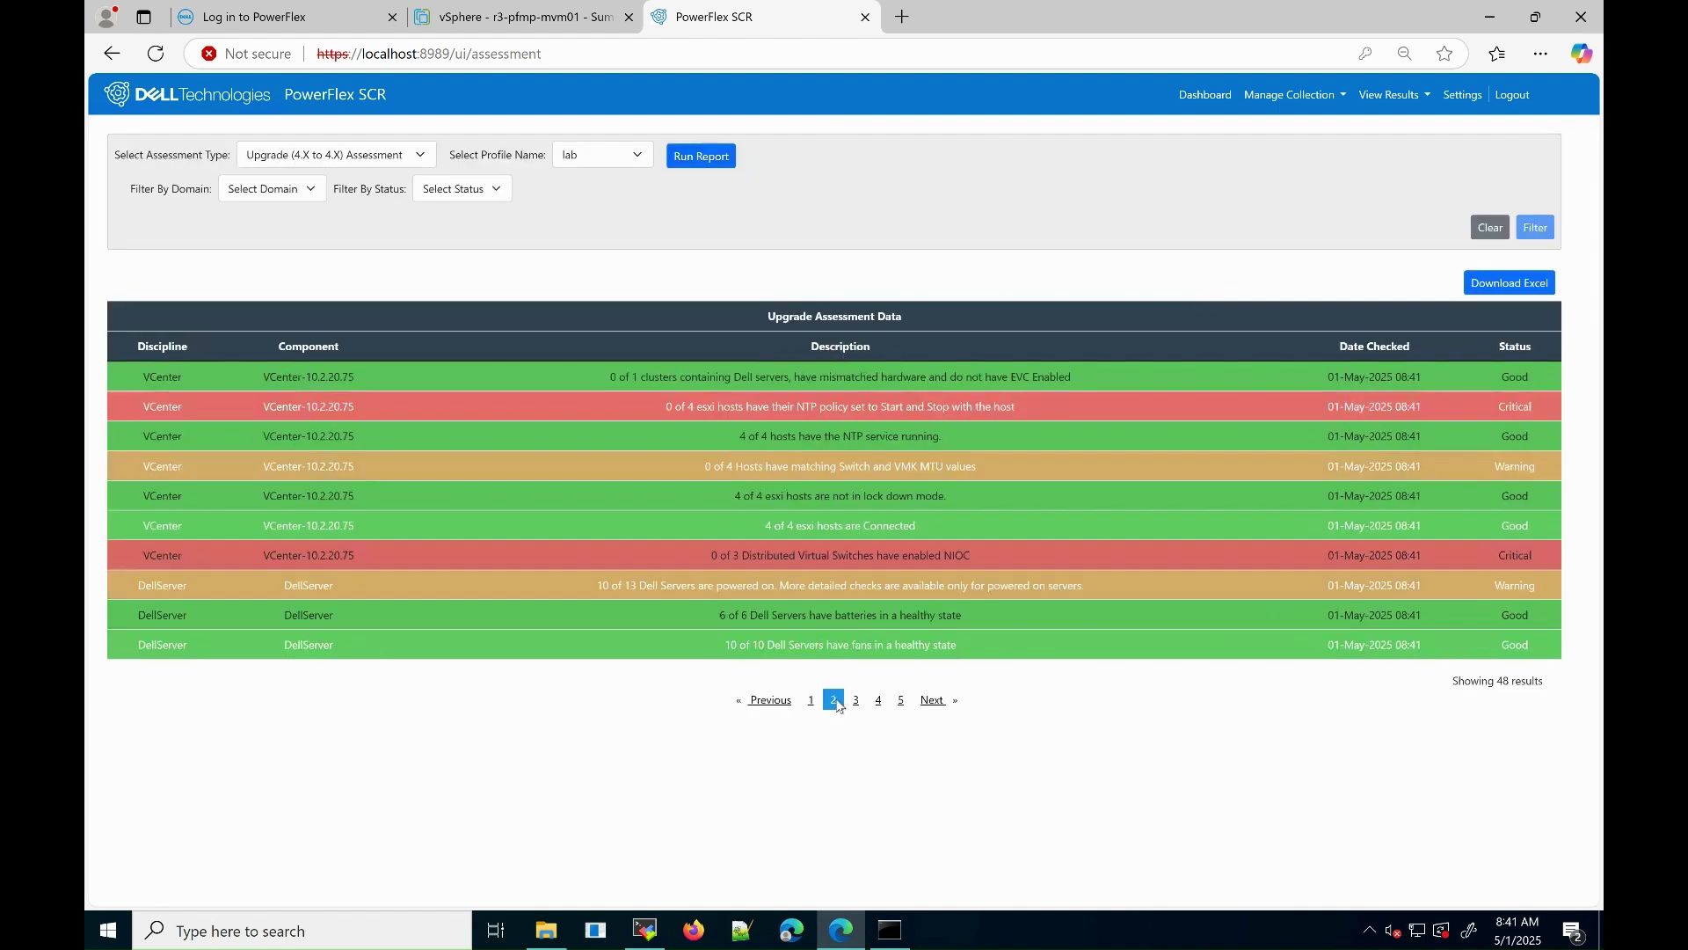
{"action": "left_click", "coordinate": [857, 701]}
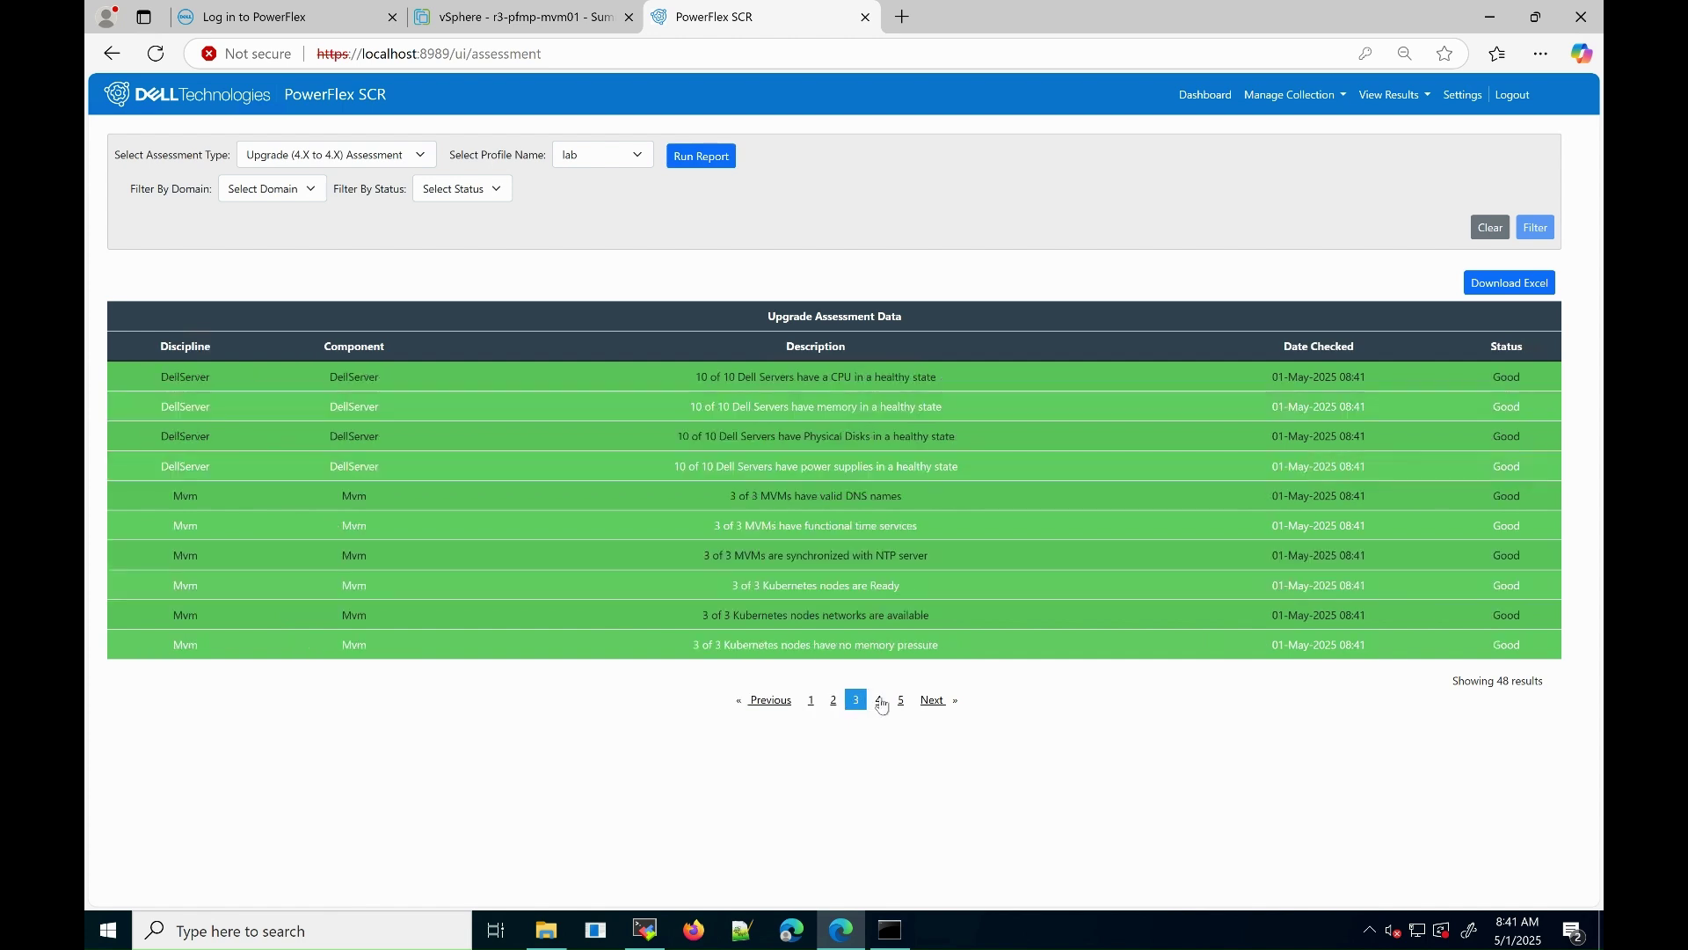
{"action": "left_click", "coordinate": [834, 700]}
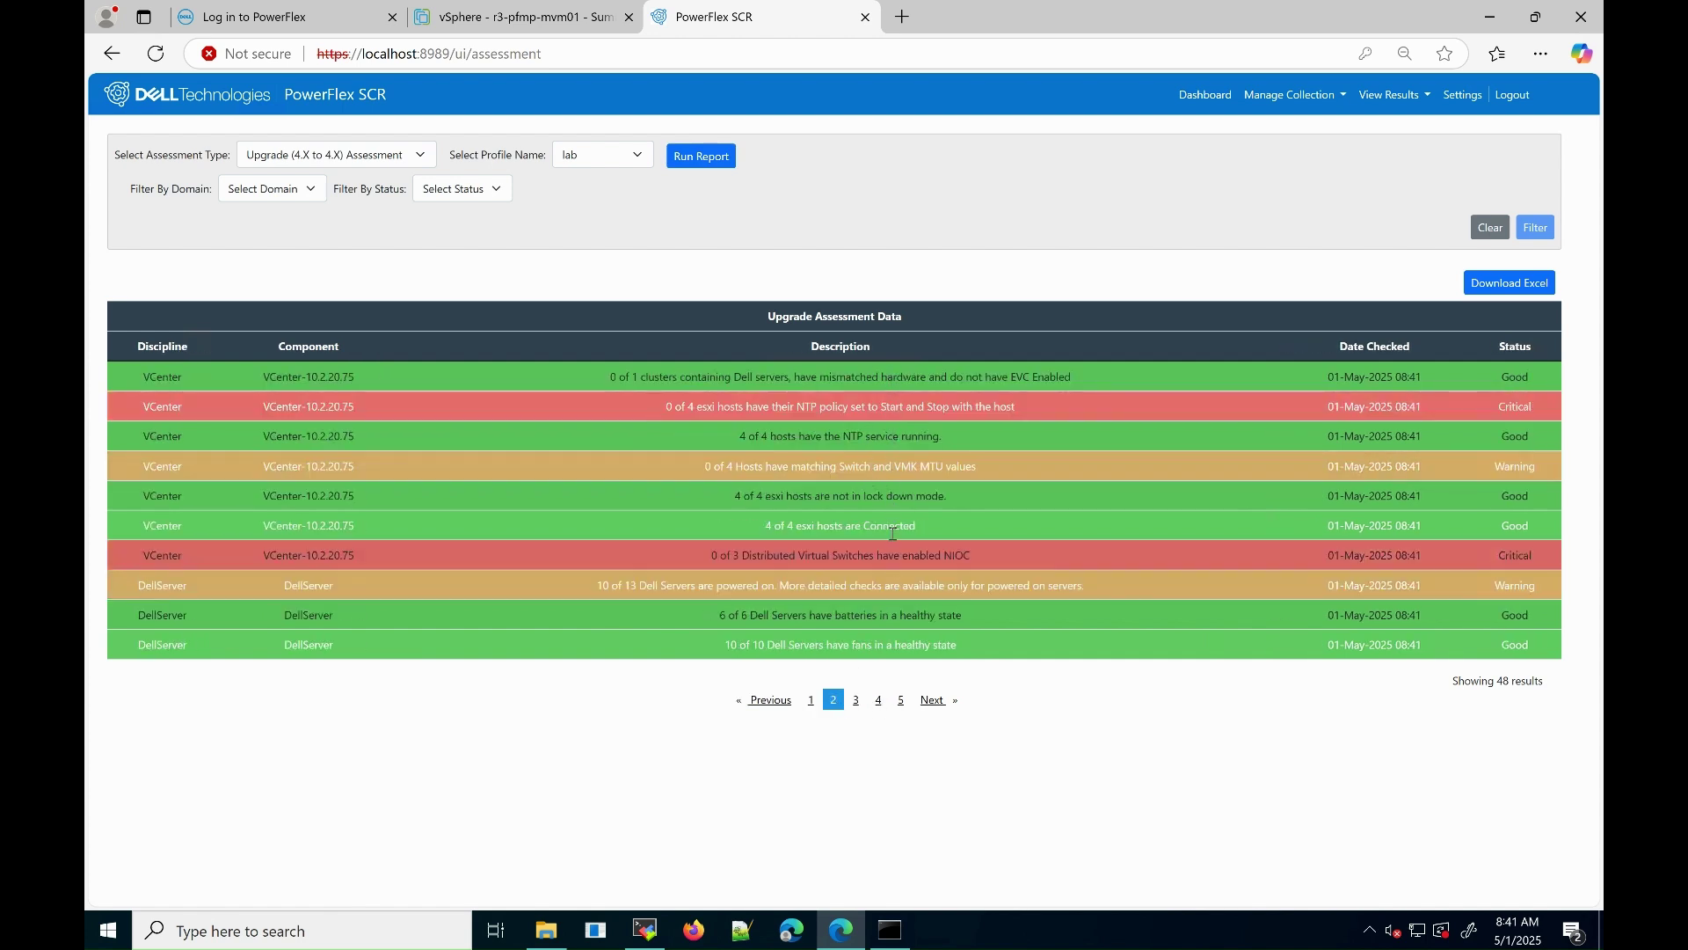
{"action": "left_click", "coordinate": [900, 700]}
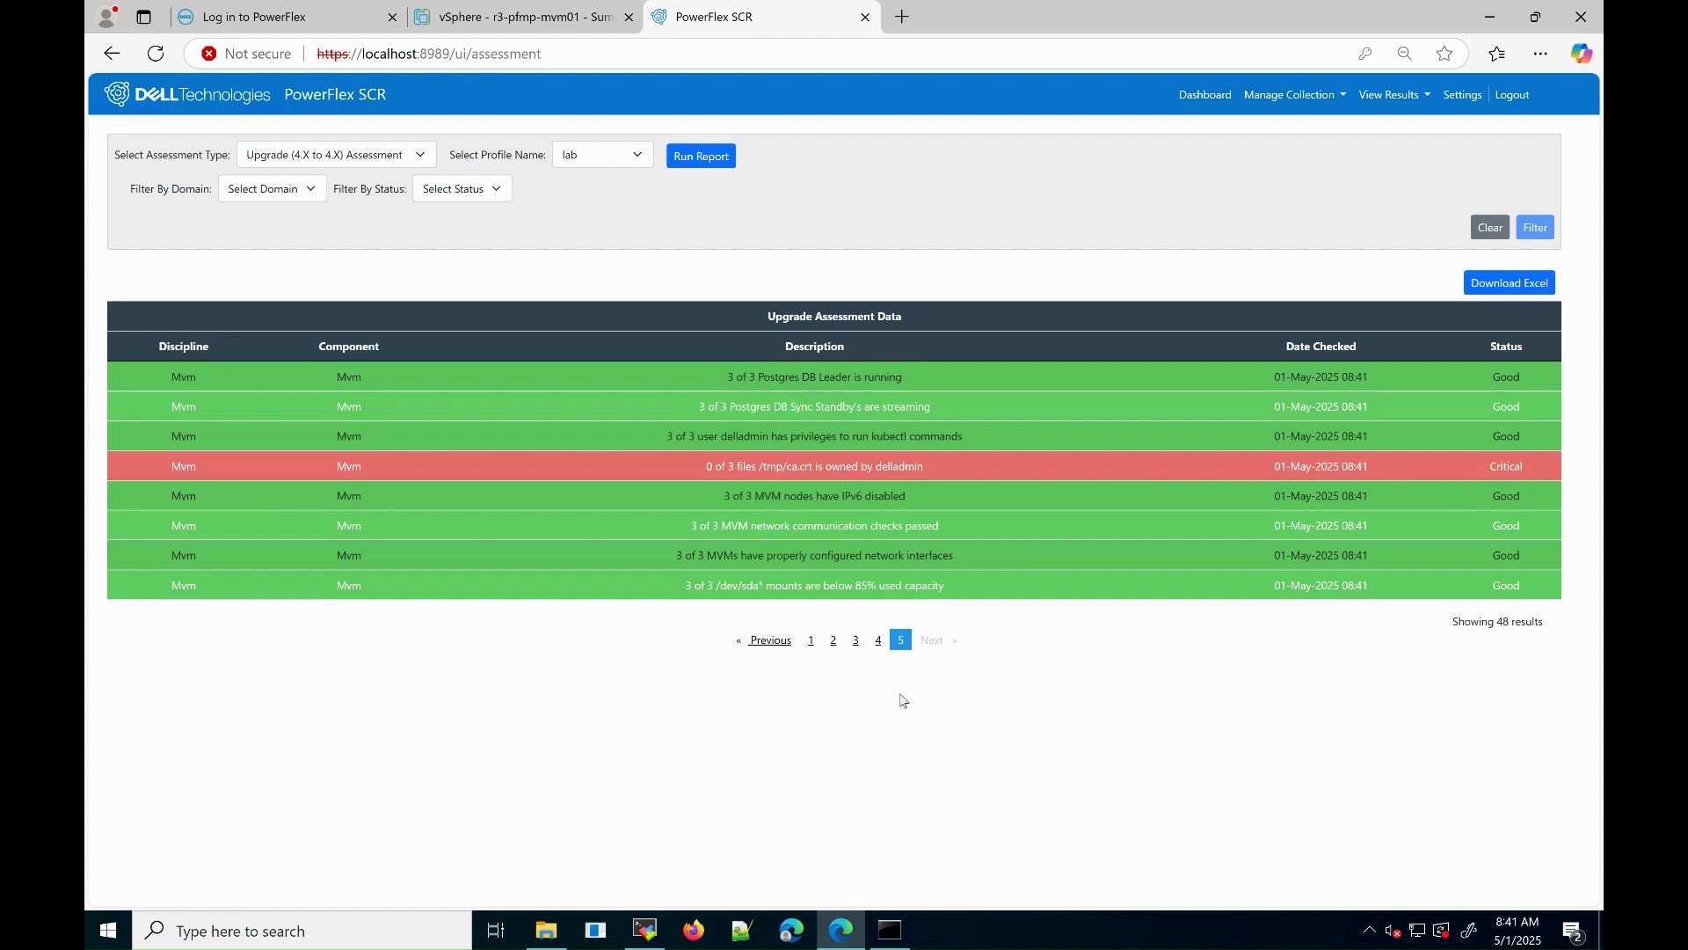
{"action": "left_click", "coordinate": [811, 640]}
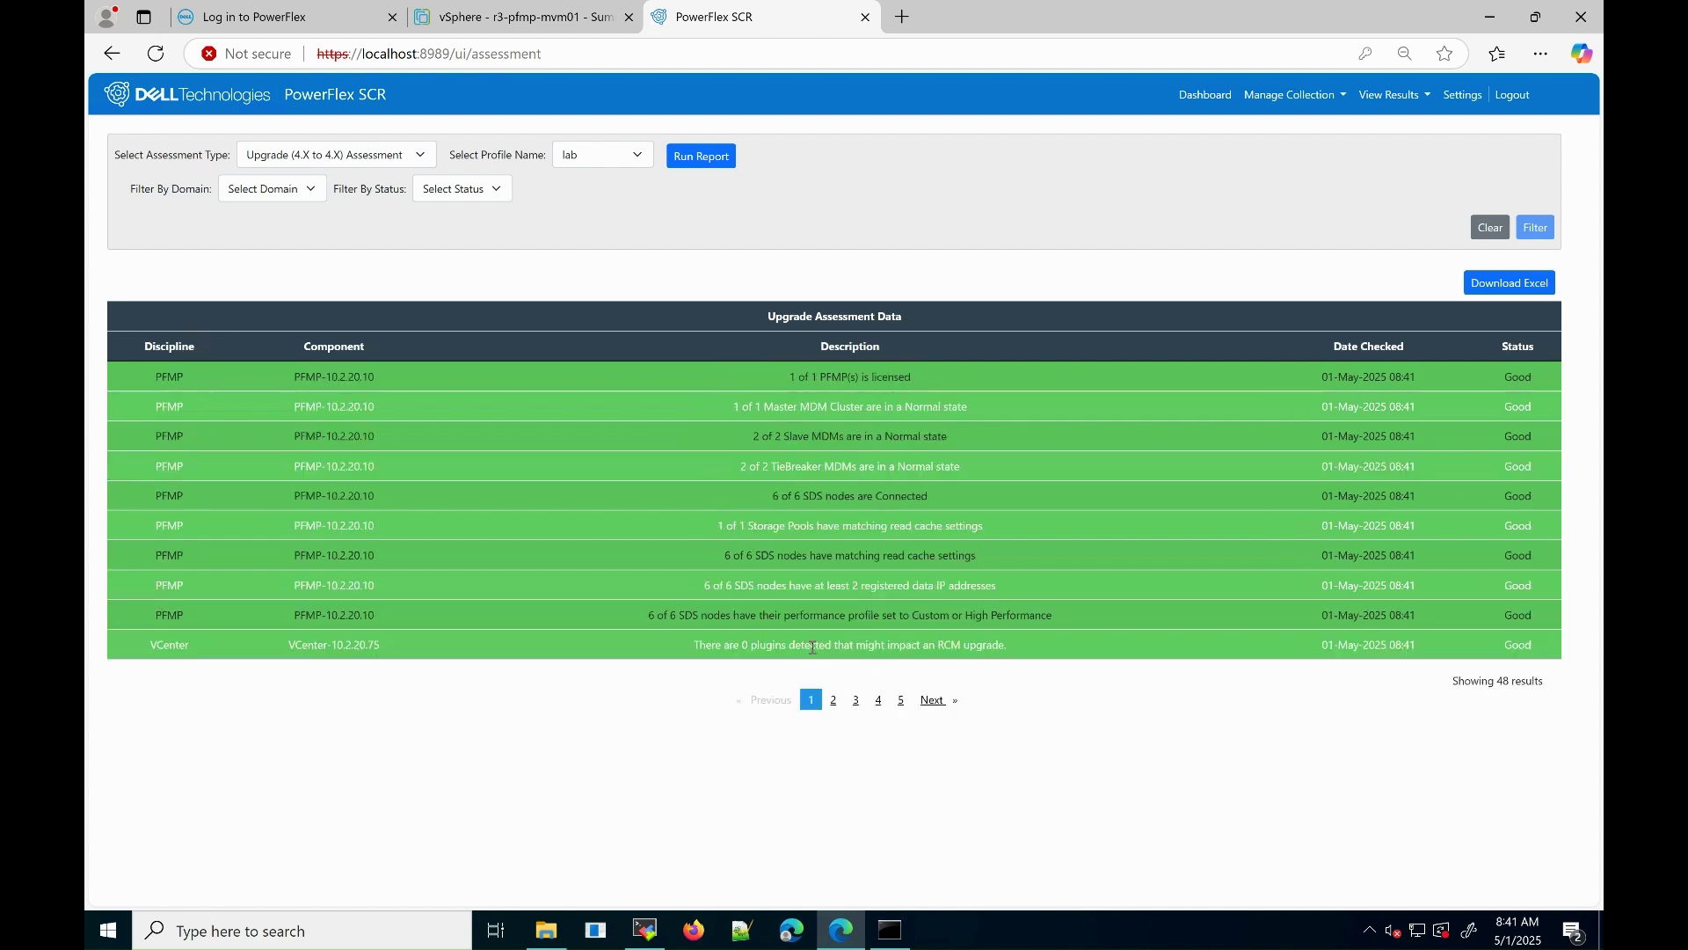
{"action": "left_click", "coordinate": [1500, 283]}
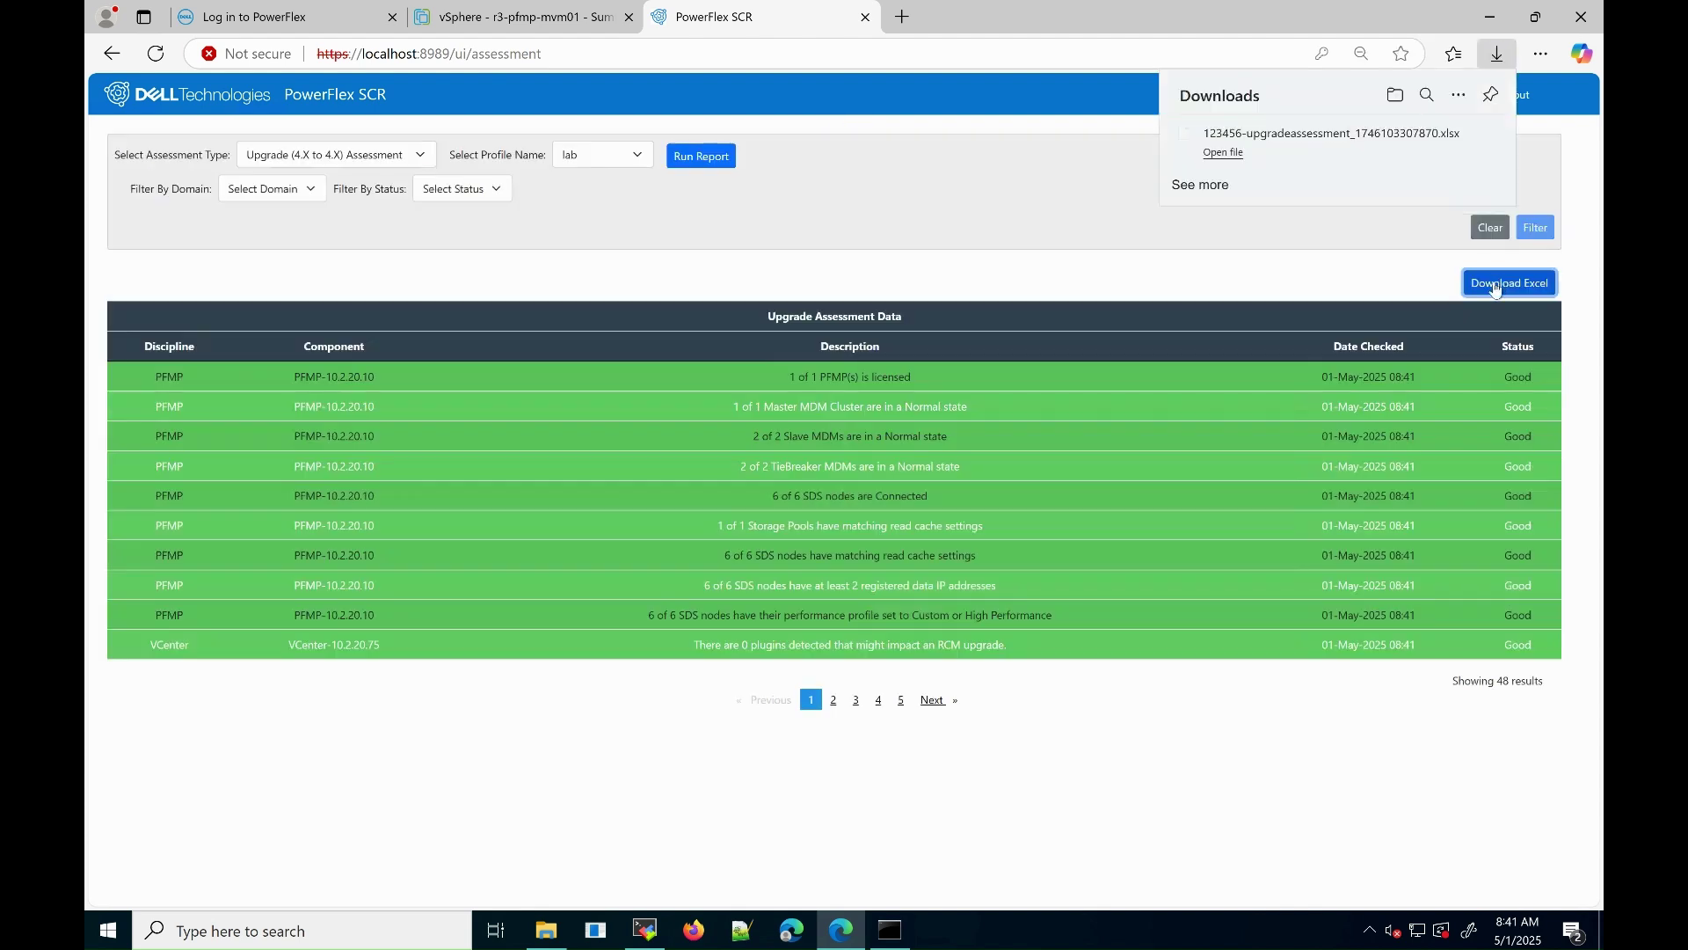
{"action": "mouse_move", "coordinate": [1320, 142]}
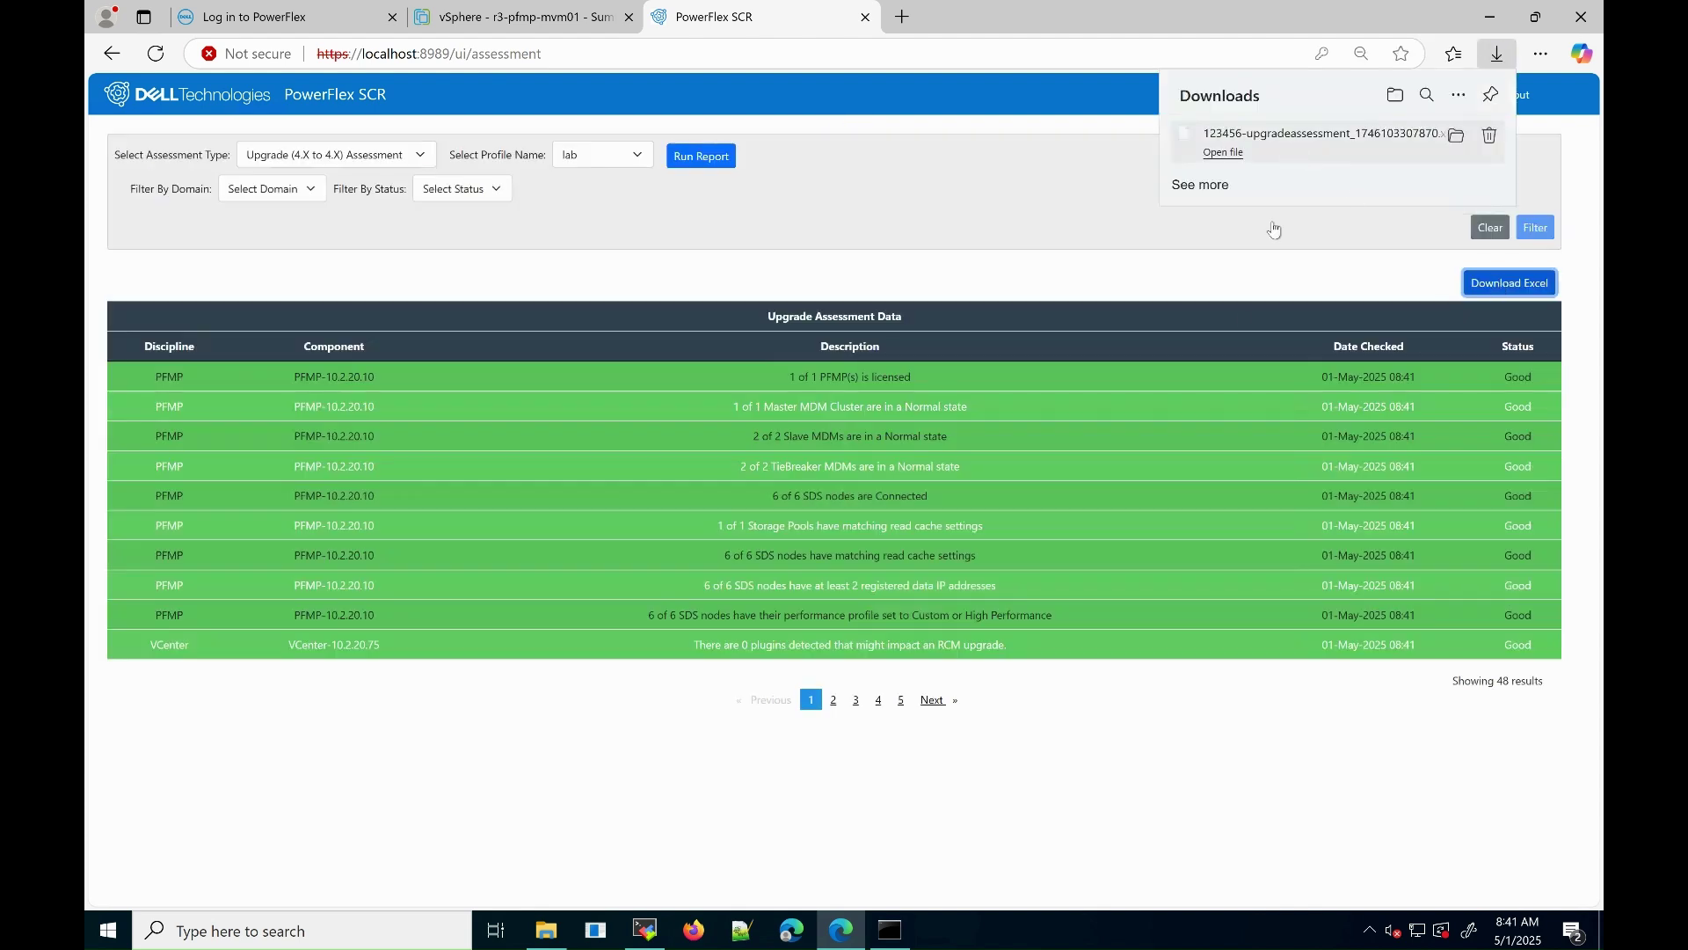
Dismiss the downloads list and open the View Results menu
{"action": "left_click", "coordinate": [1004, 271]}
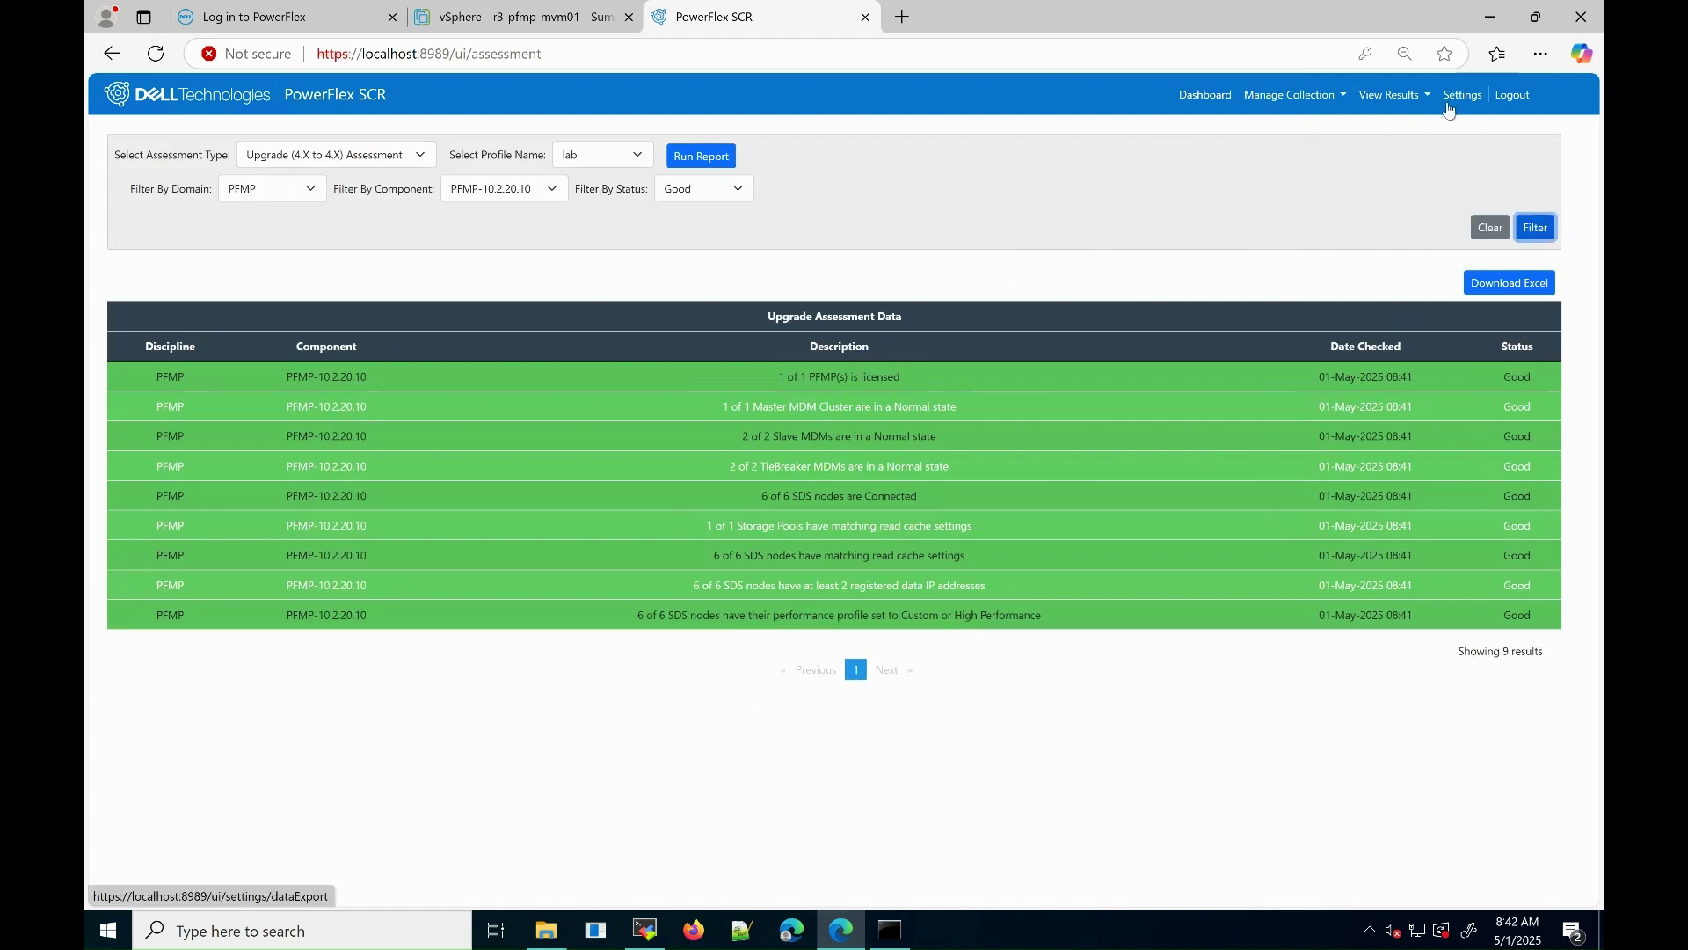
{"action": "left_click", "coordinate": [1393, 93]}
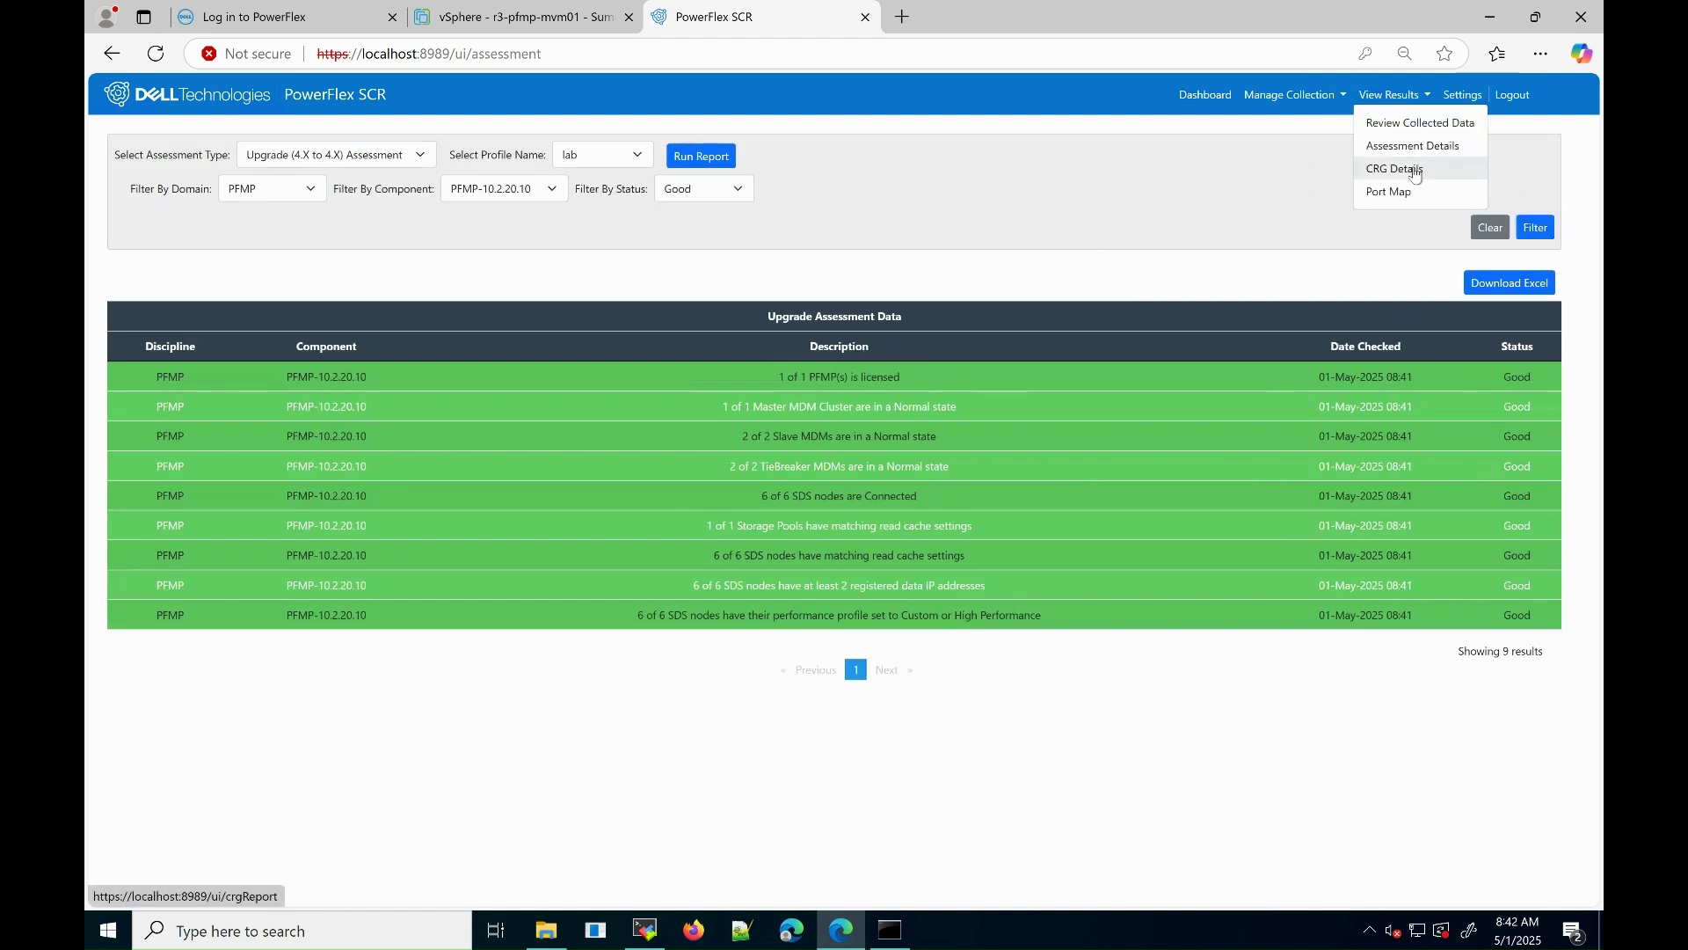
Generate CRG data for lab with Select All for both Component Reports and Assessments
{"action": "left_click", "coordinate": [1395, 167]}
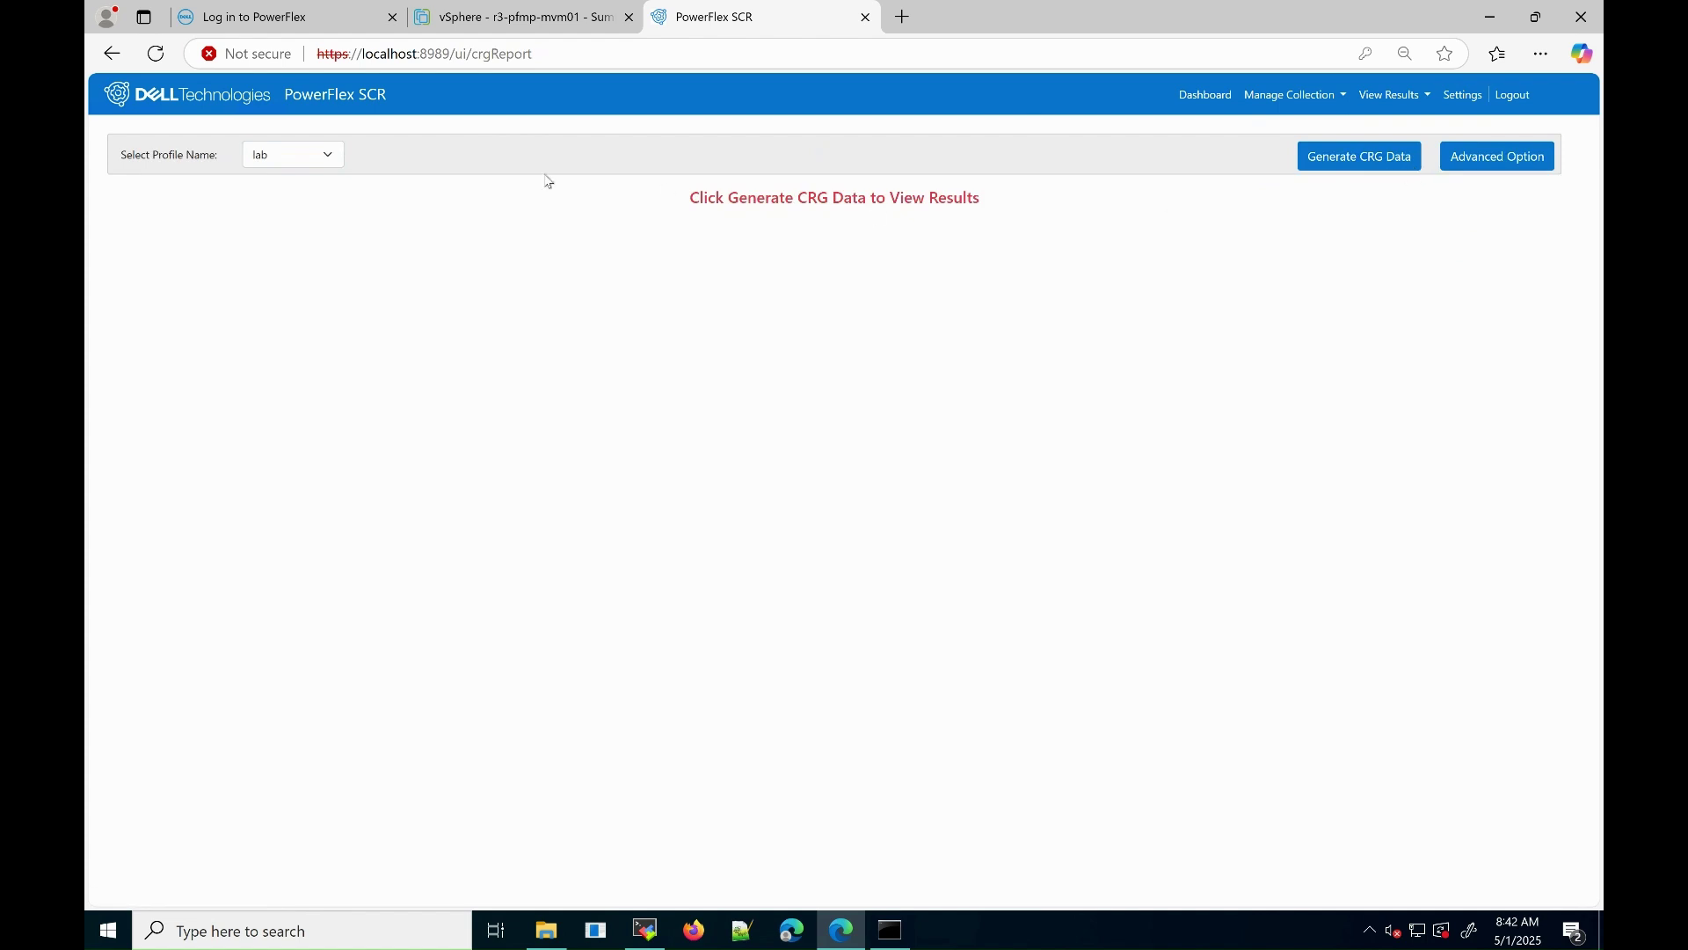
{"action": "left_click", "coordinate": [1498, 156]}
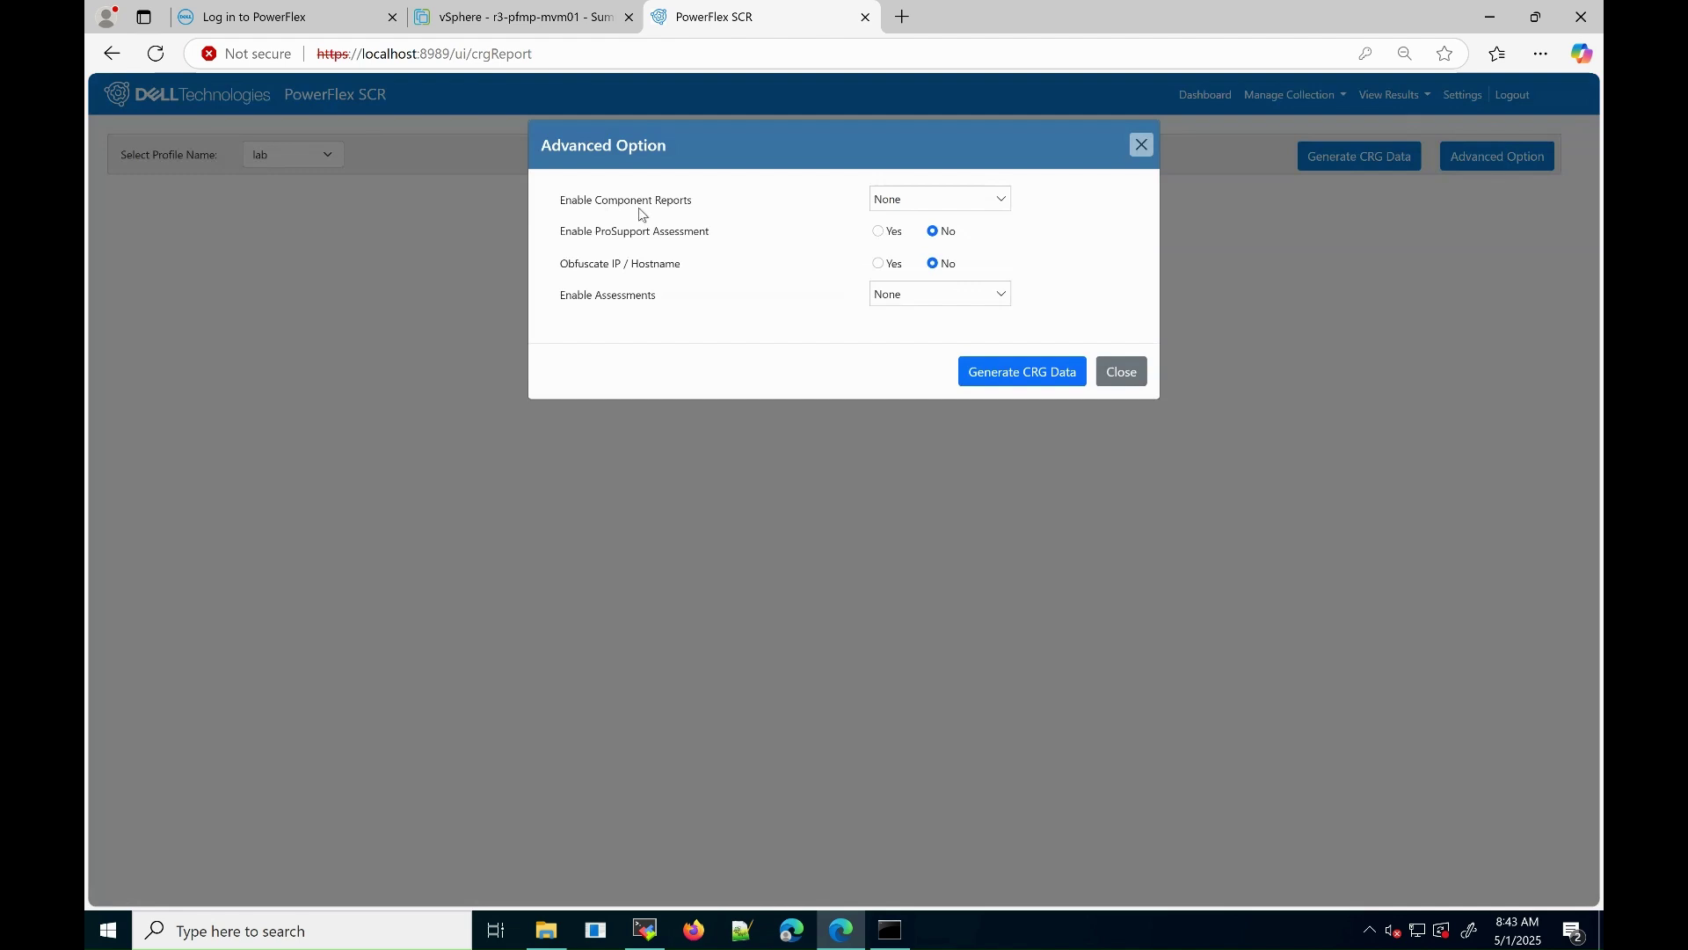
{"action": "left_click", "coordinate": [959, 200]}
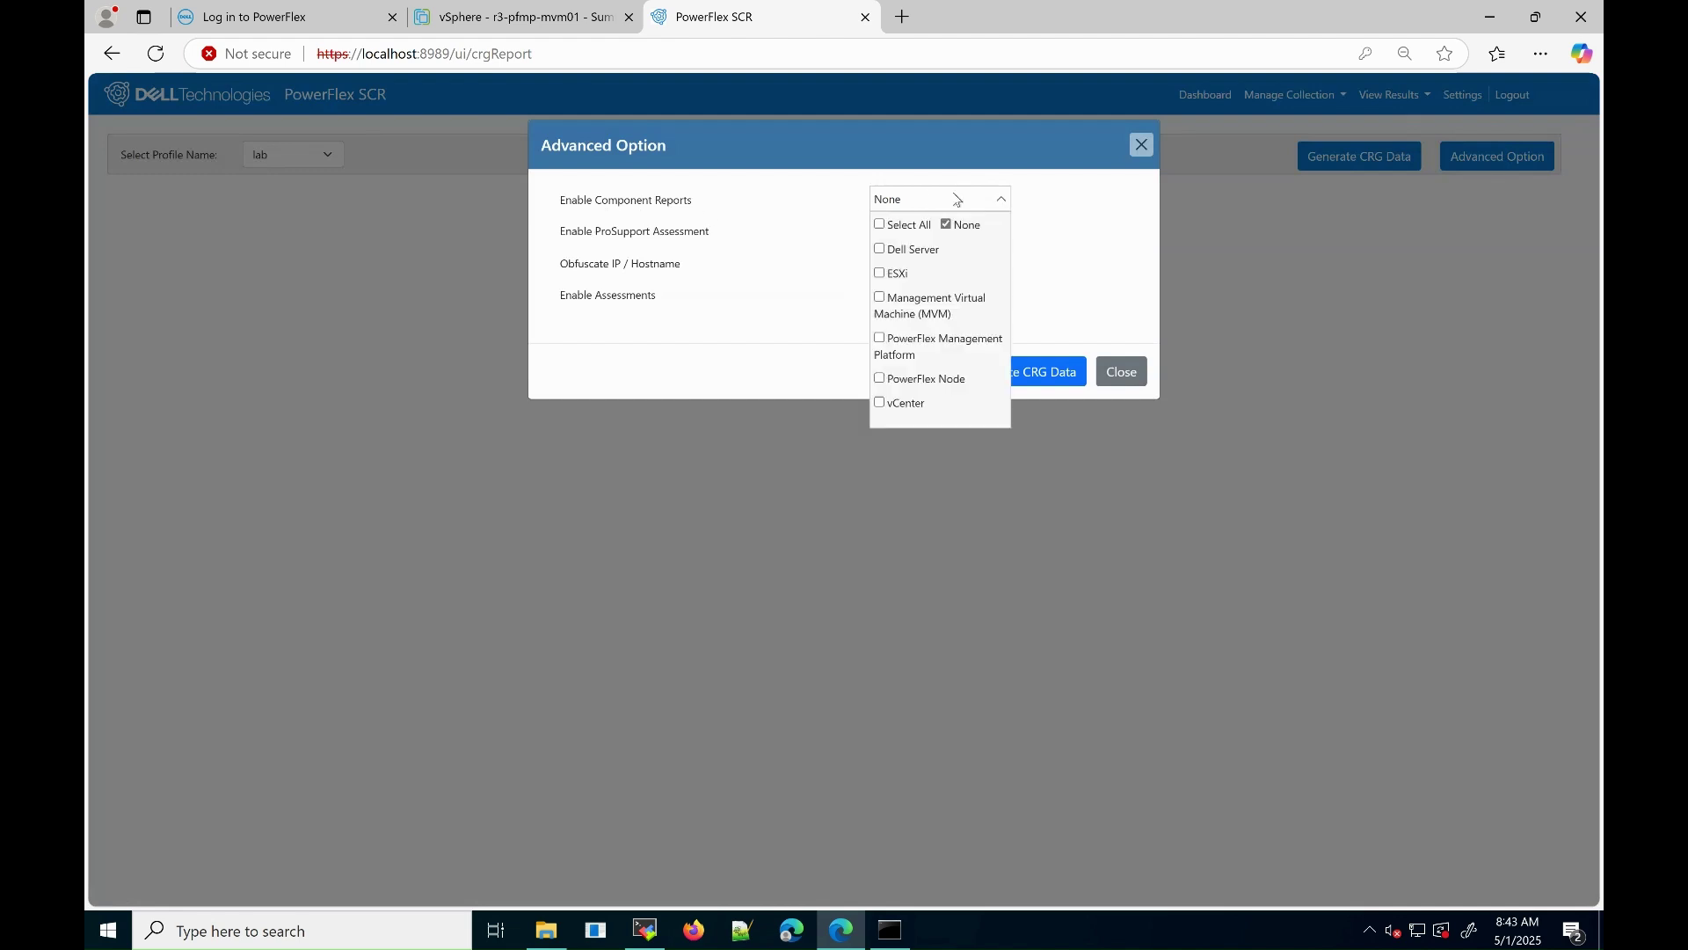
{"action": "left_click", "coordinate": [881, 225]}
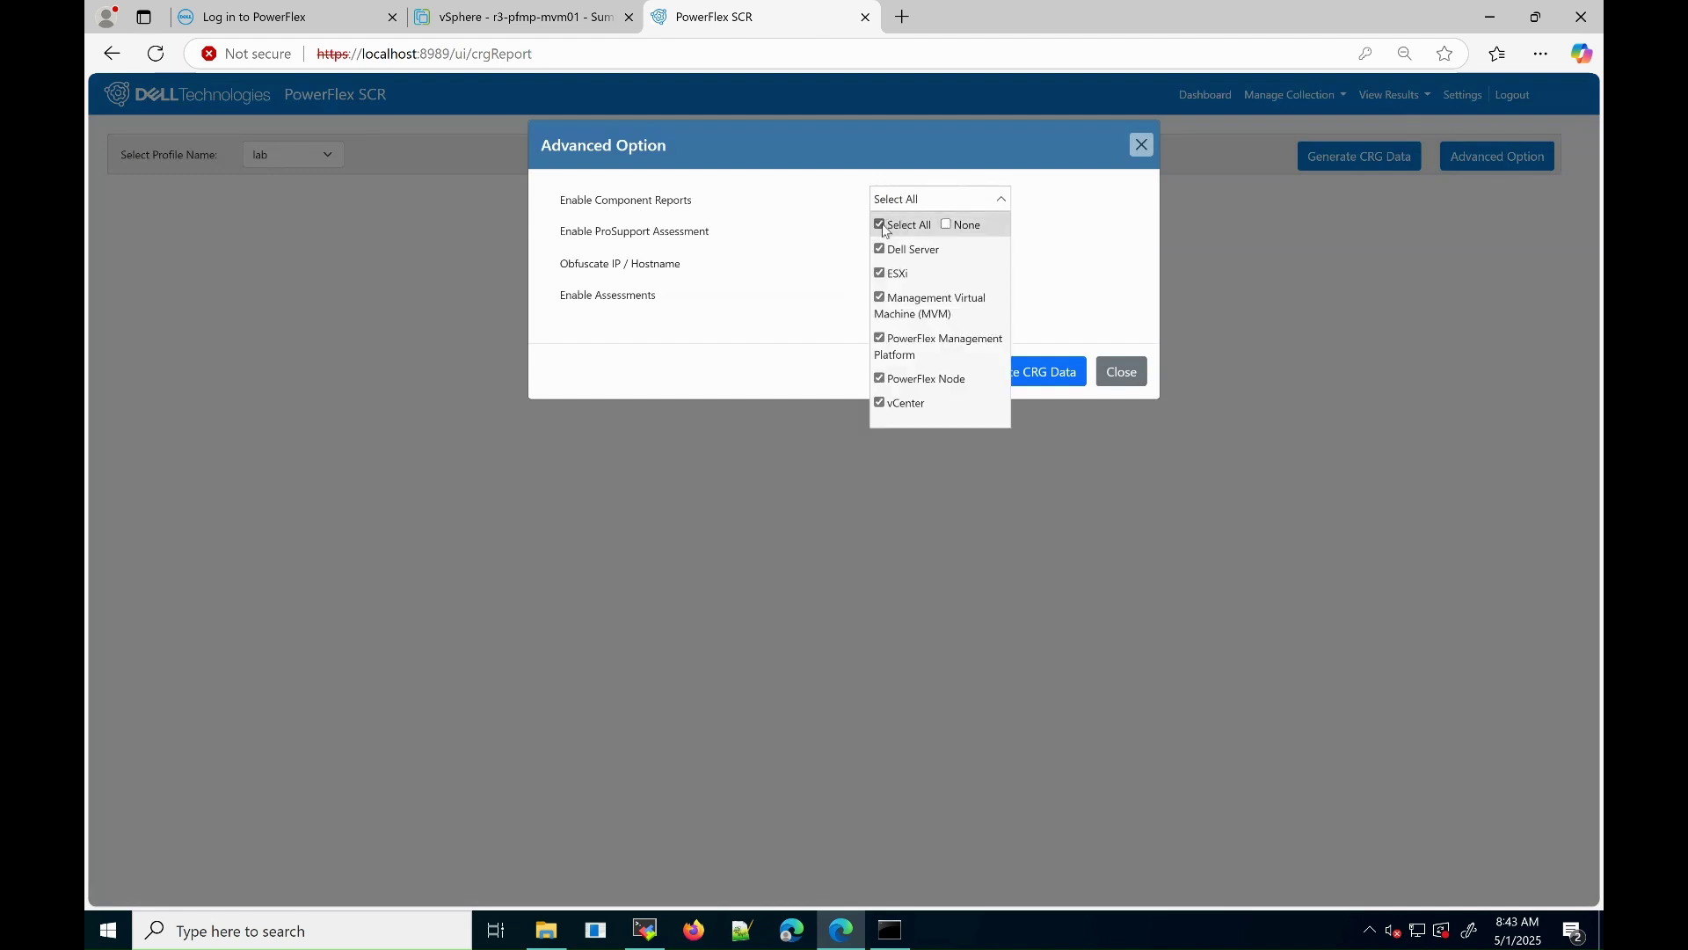
{"action": "left_click", "coordinate": [799, 255]}
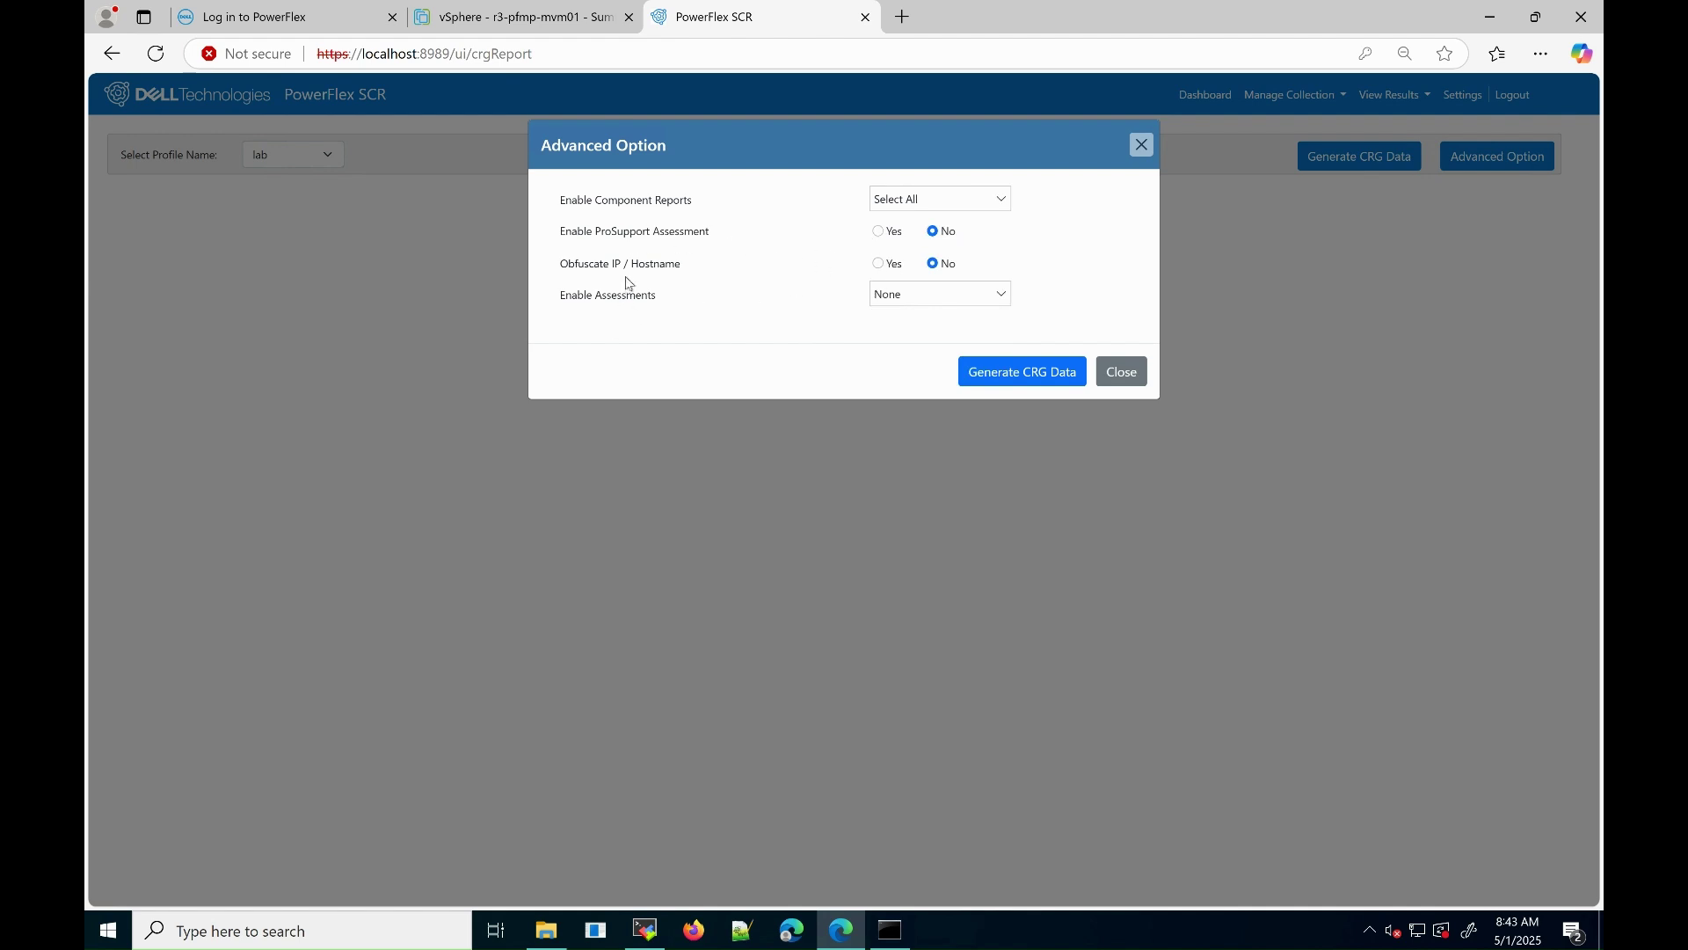
{"action": "left_click", "coordinate": [1001, 293]}
{"action": "left_click", "coordinate": [879, 319]}
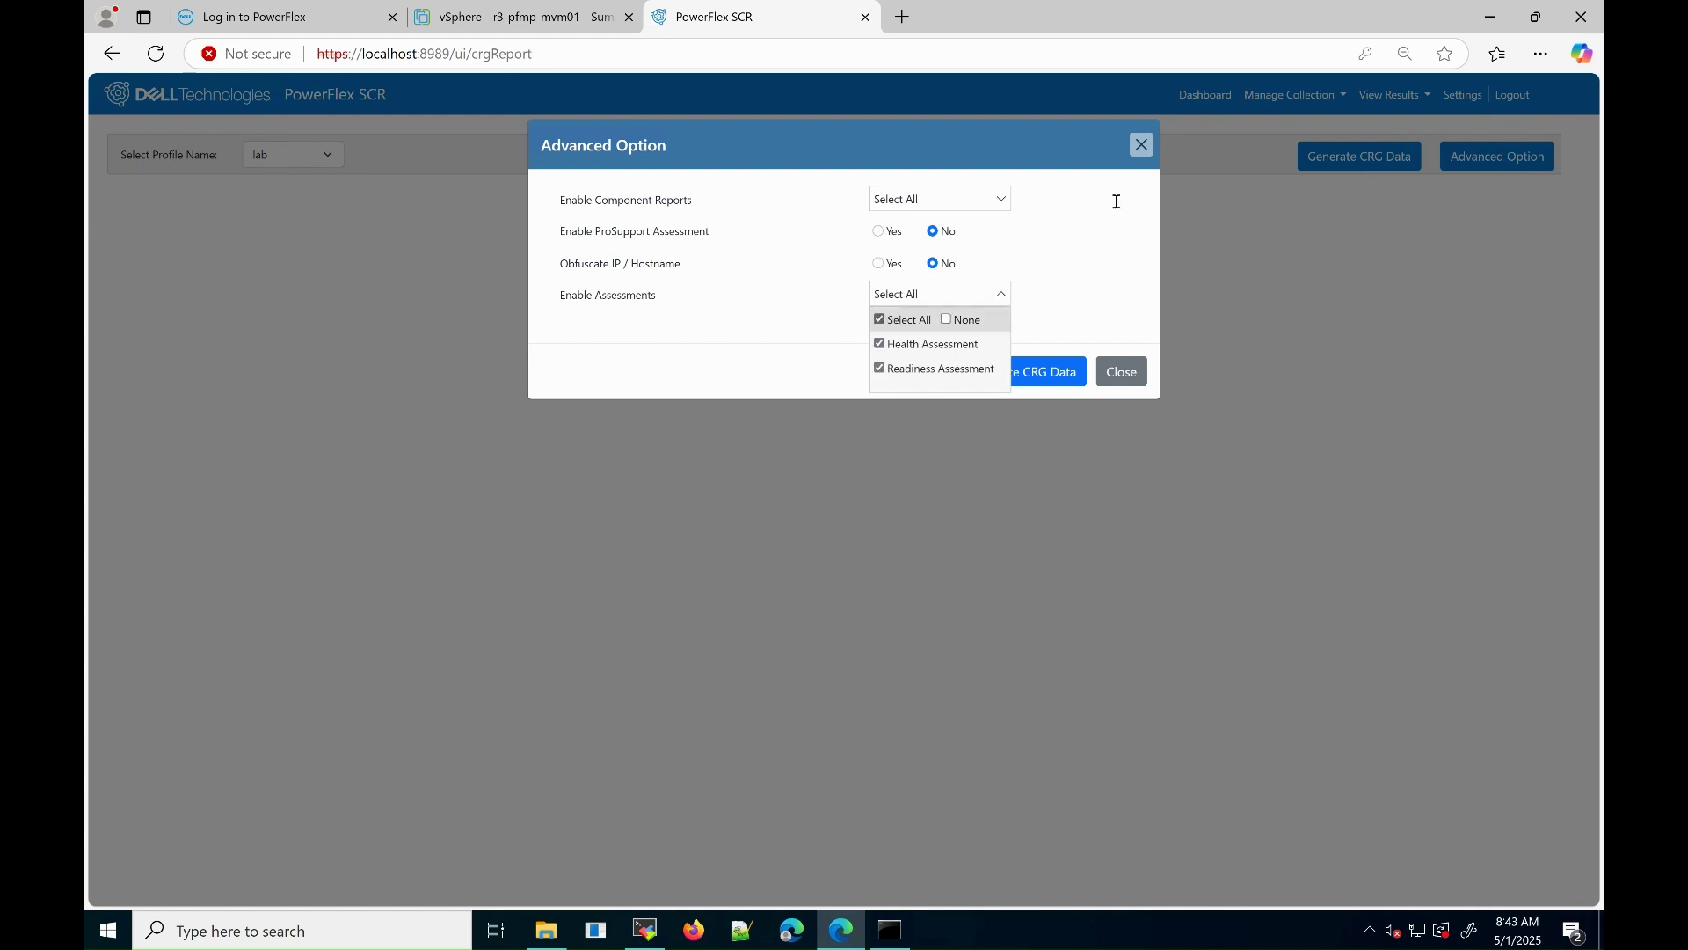
{"action": "left_click", "coordinate": [1092, 215]}
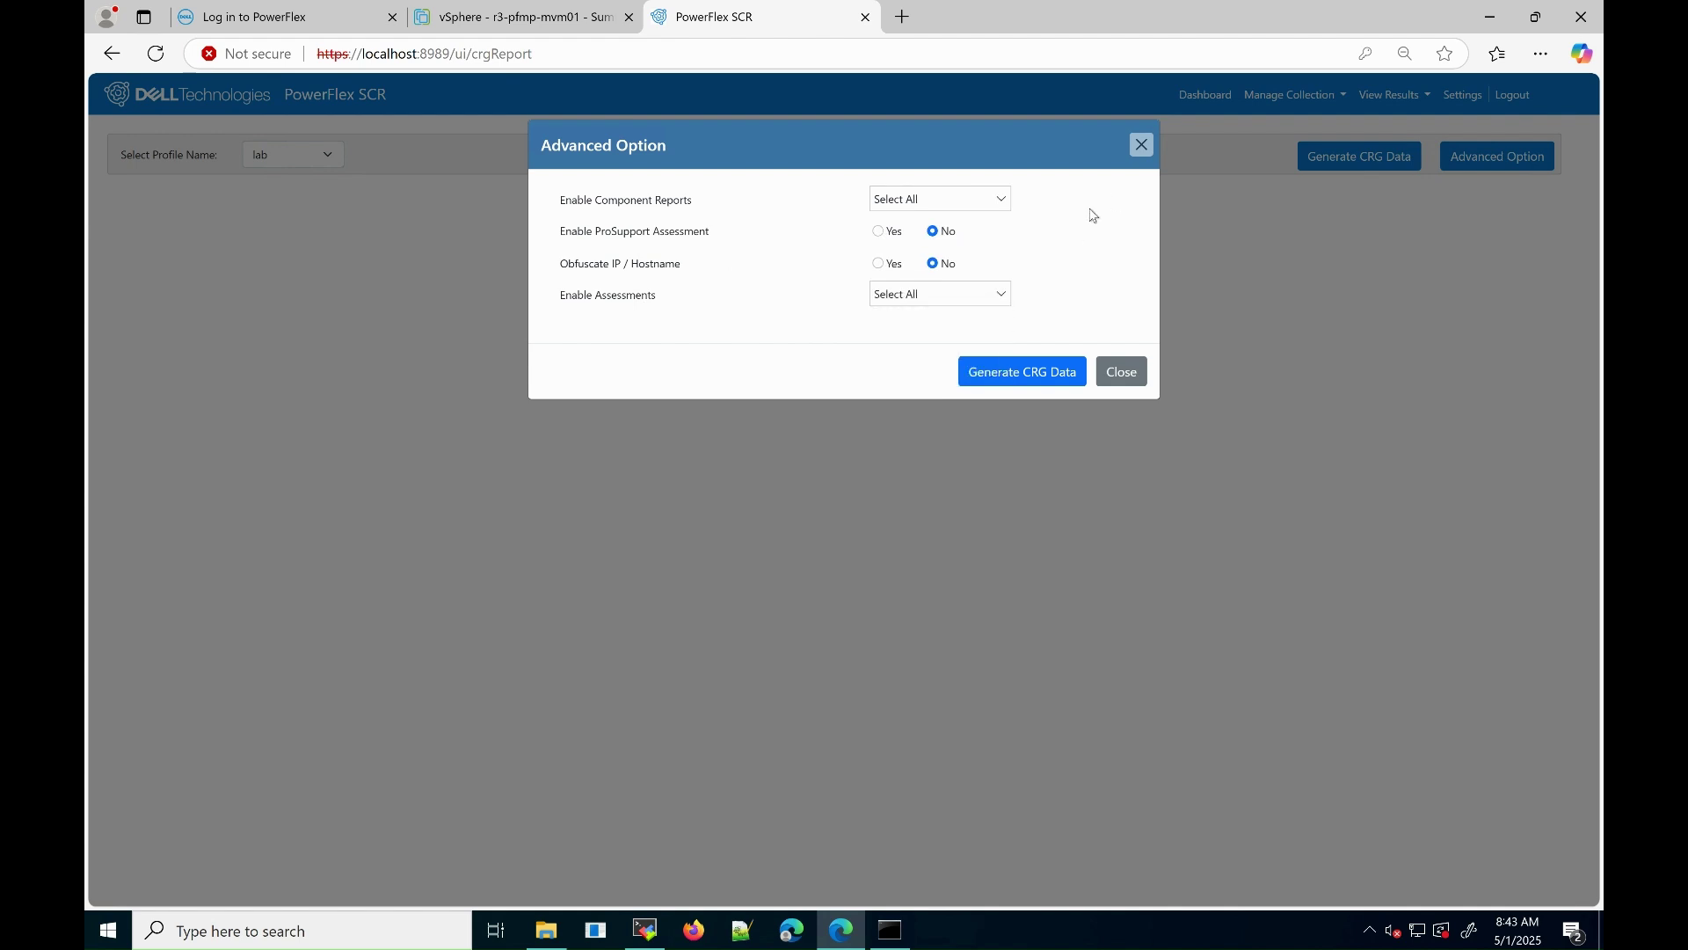
{"action": "left_click", "coordinate": [1023, 373]}
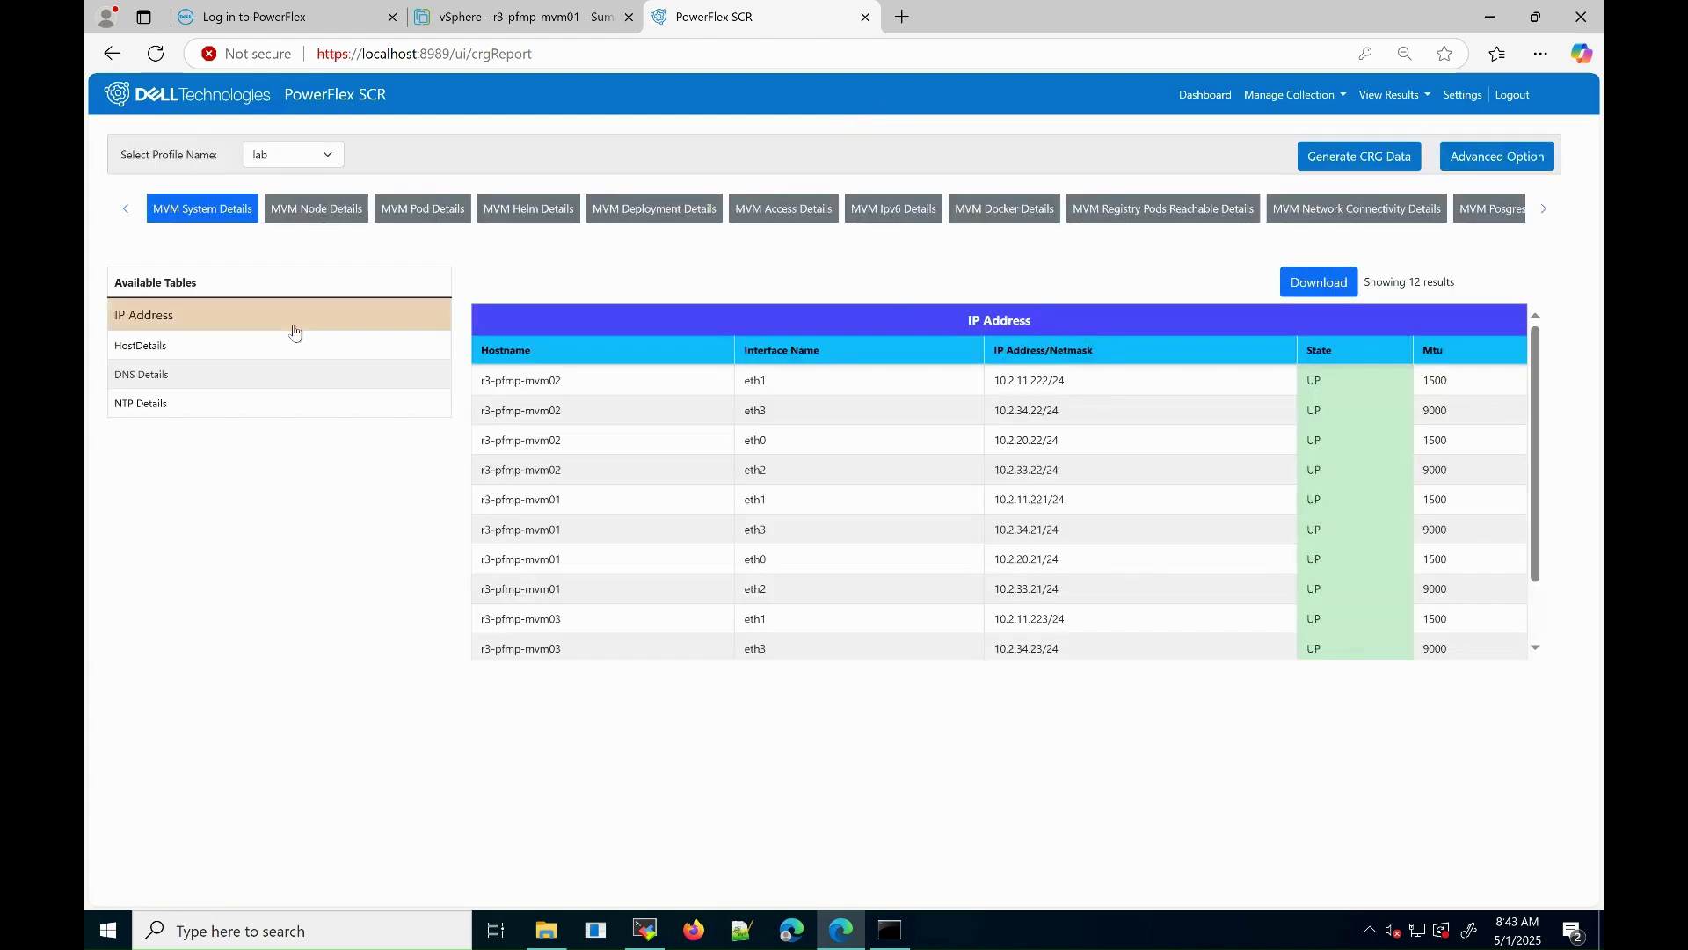
Review the HostDetails, DNS and MVM node, pod, Helm, deployment tables, then download the CRG report
{"action": "left_click", "coordinate": [280, 349]}
{"action": "left_click", "coordinate": [277, 380]}
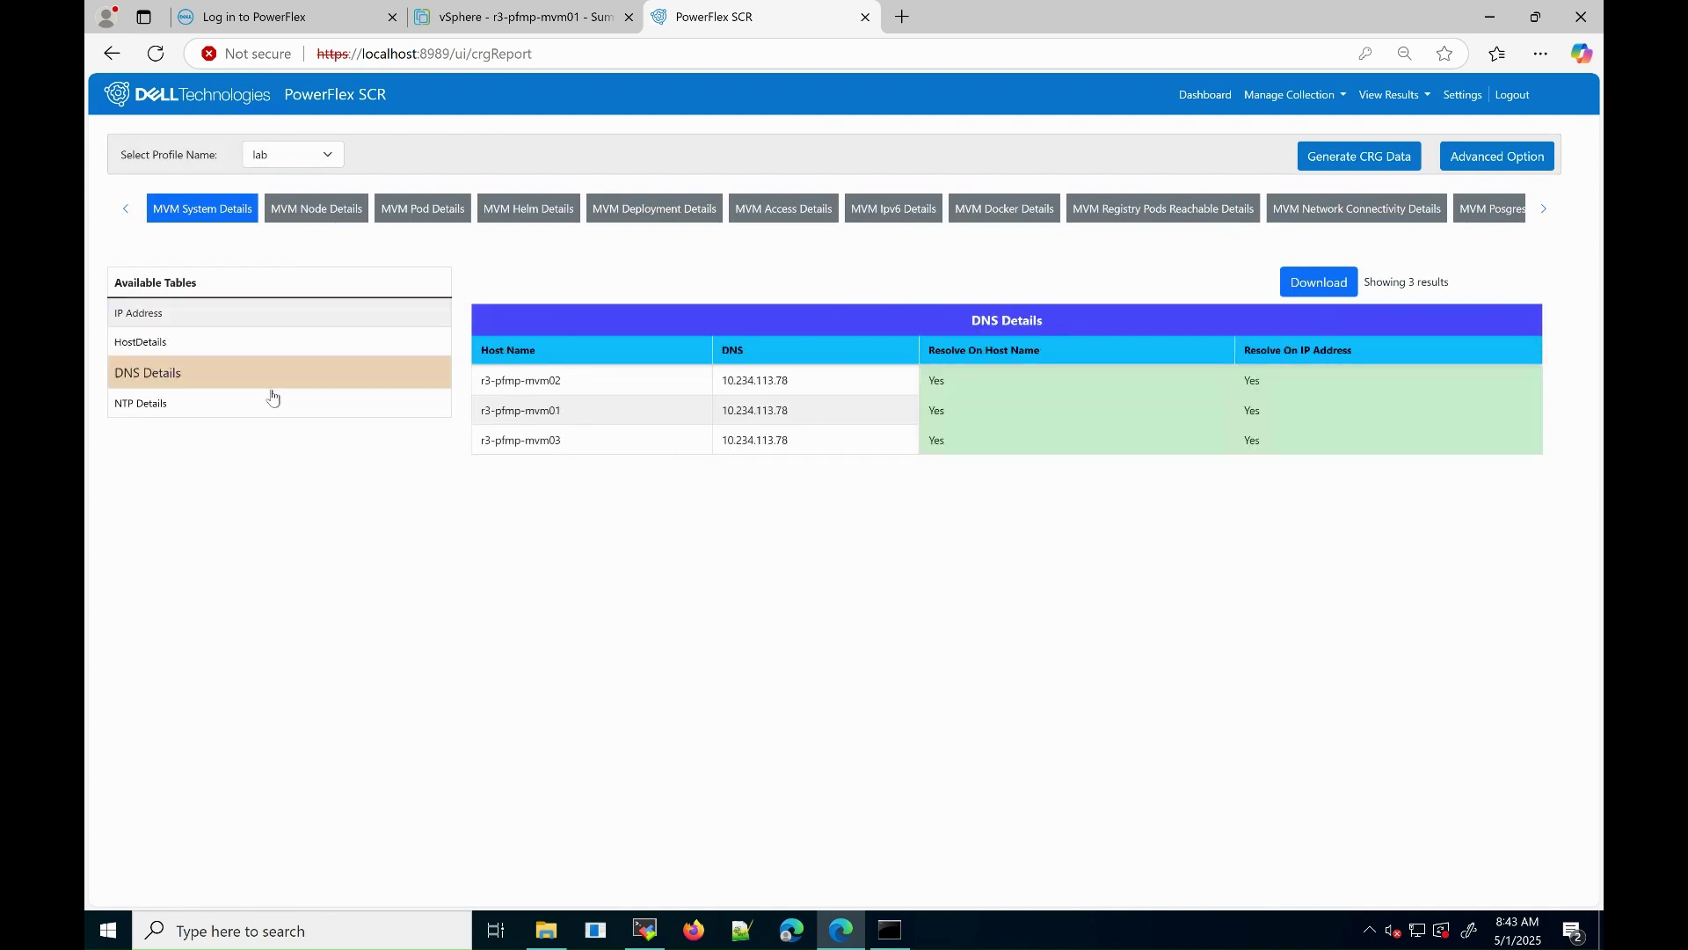
{"action": "left_click", "coordinate": [355, 206]}
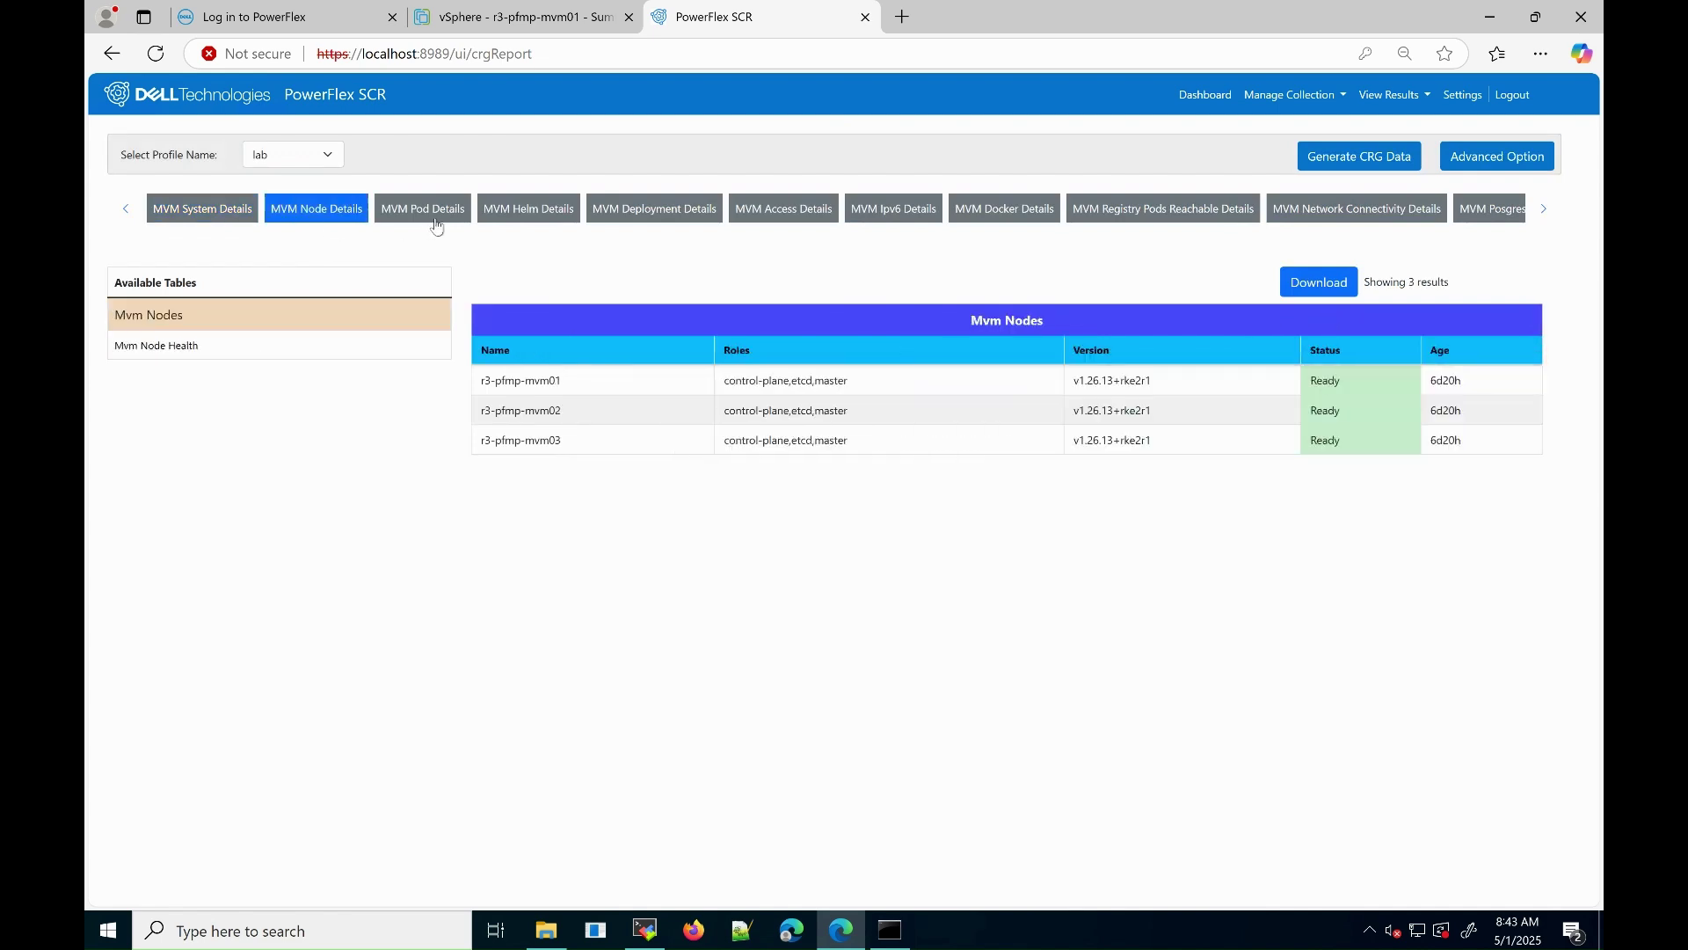
{"action": "left_click", "coordinate": [429, 214]}
{"action": "left_click", "coordinate": [527, 209]}
{"action": "left_click", "coordinate": [620, 211]}
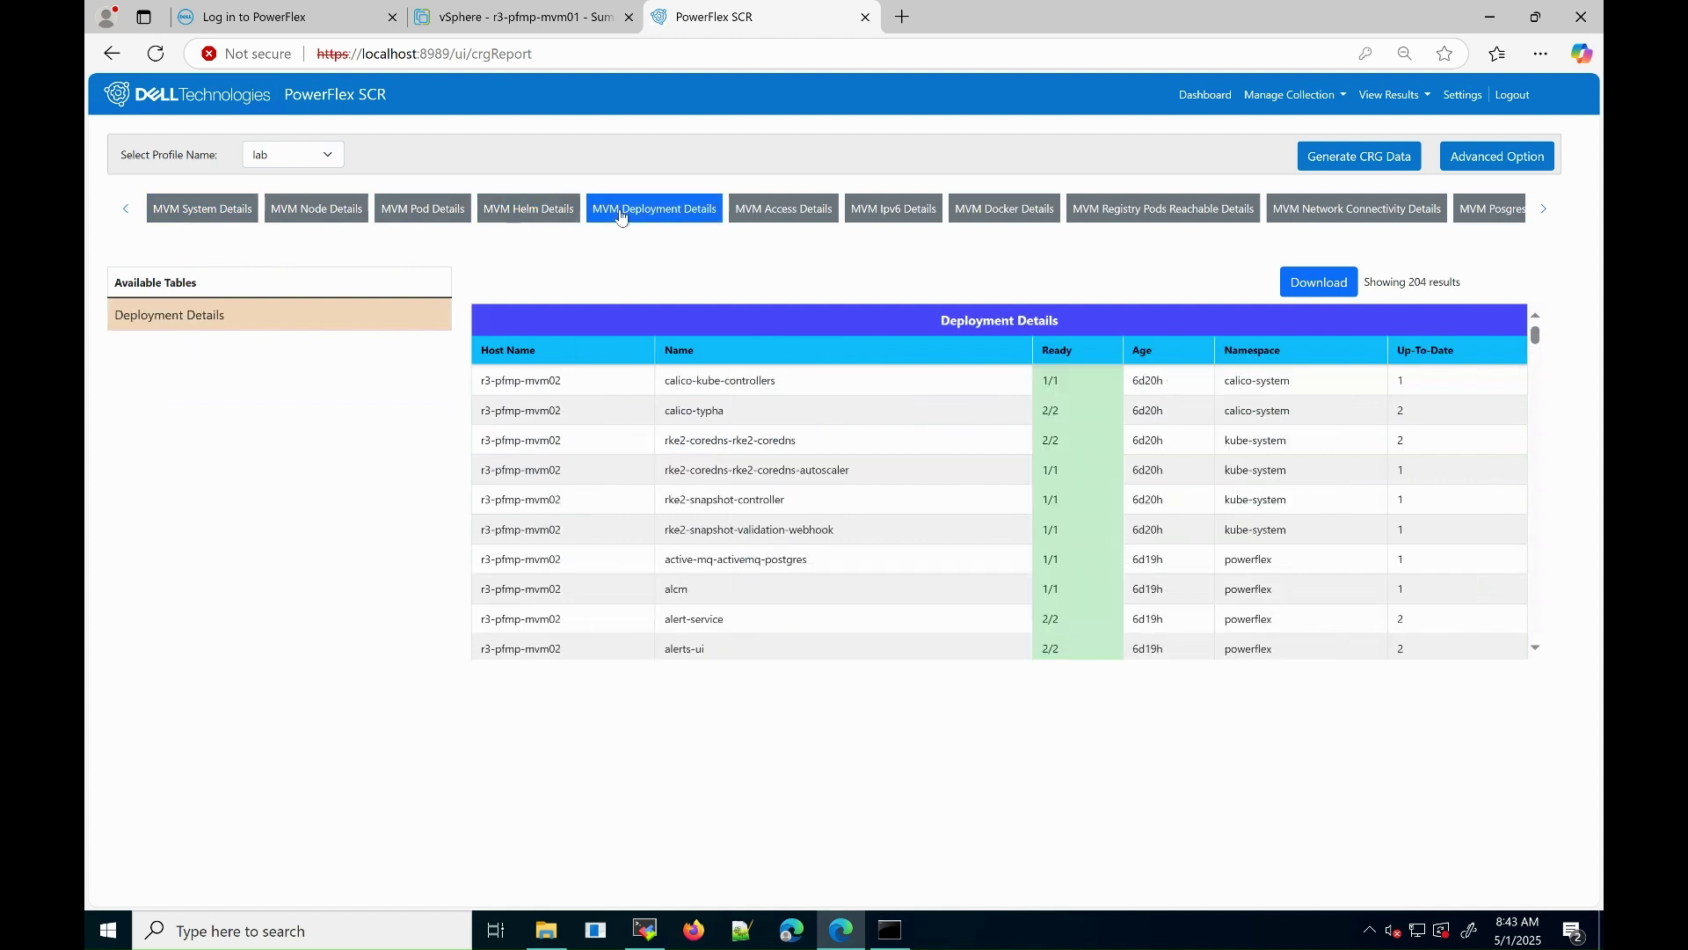
{"action": "left_click", "coordinate": [1319, 283]}
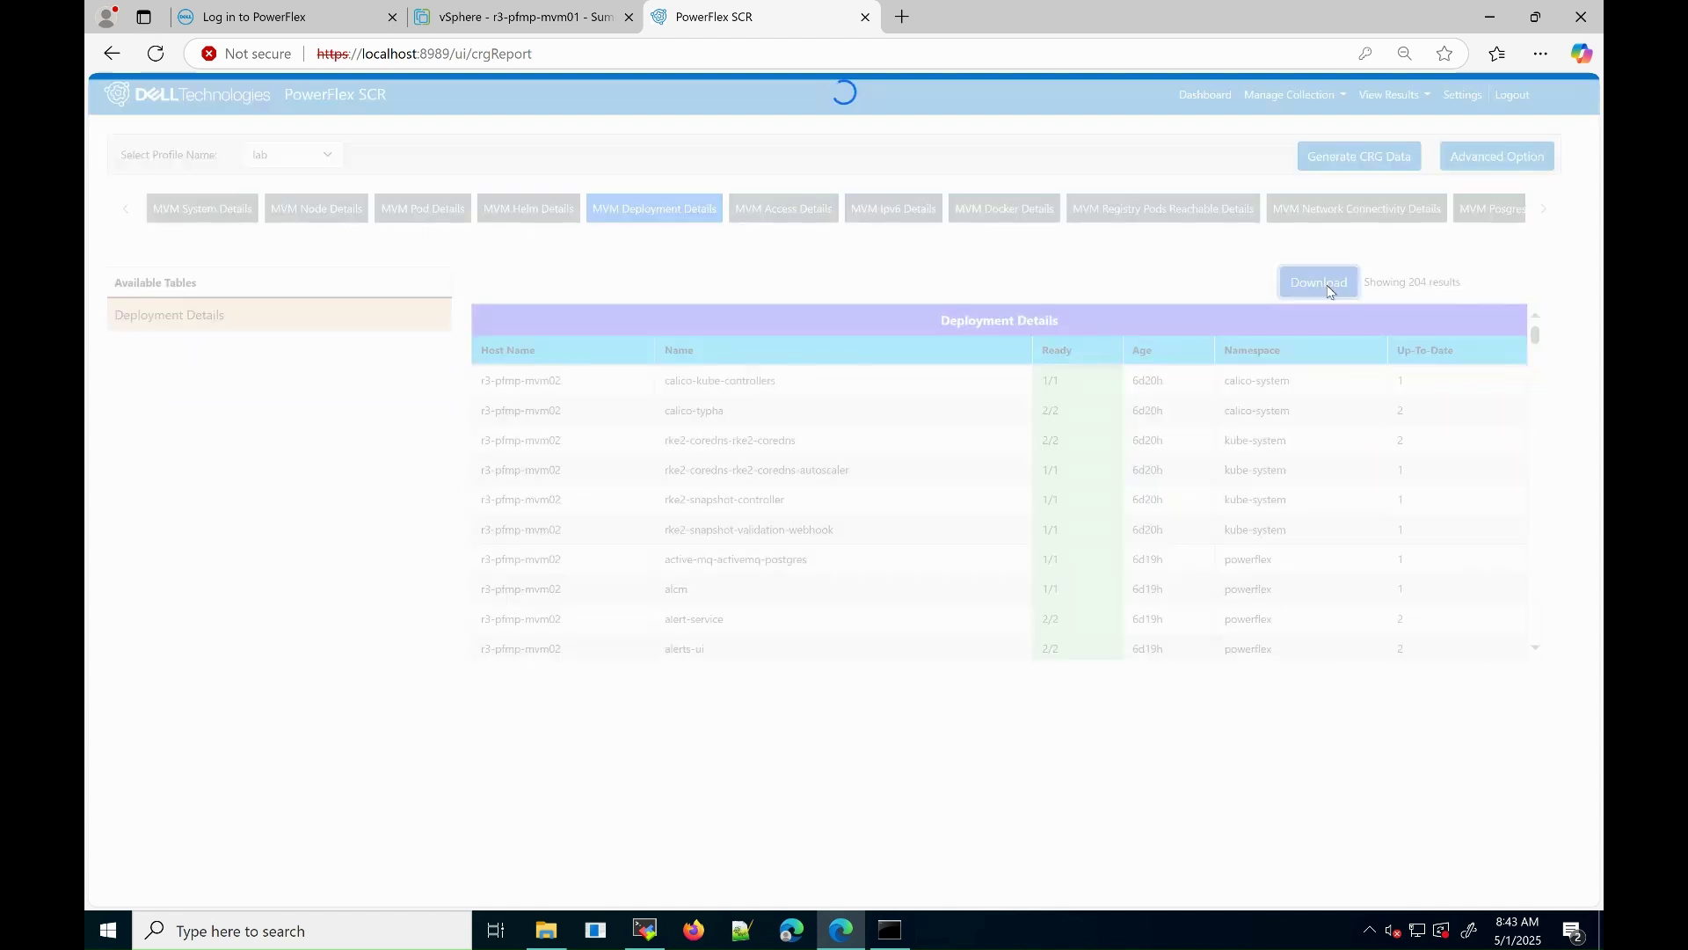